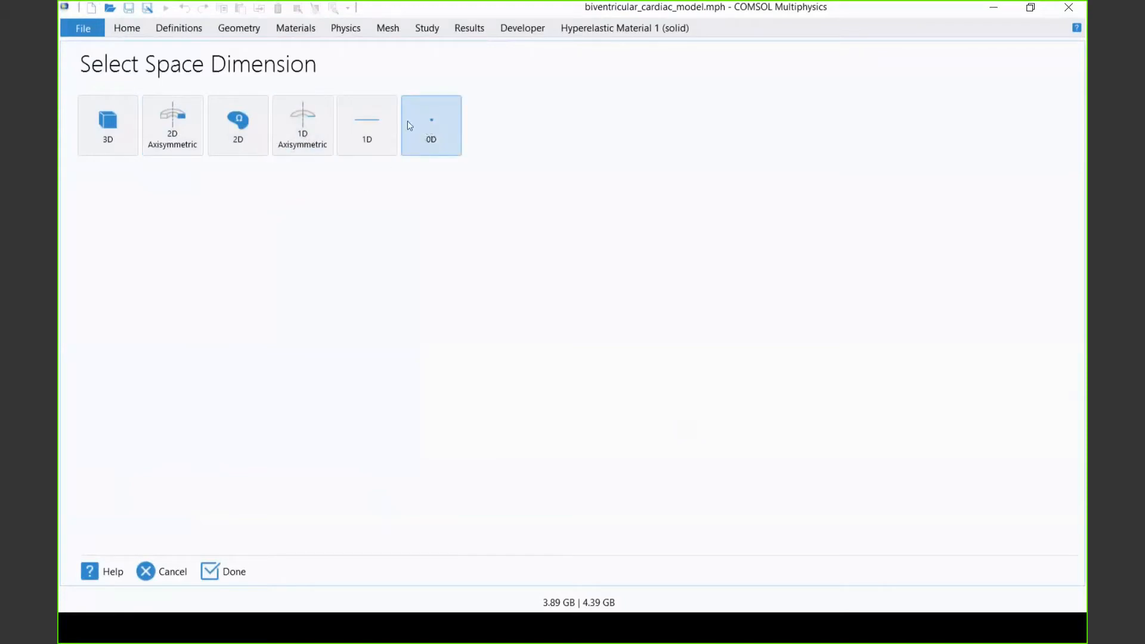
Choose the 2D space dimension for the new model and look through the Fluid Flow and Heat Transfer physics interfaces
{"action": "double_click", "coordinate": [249, 135]}
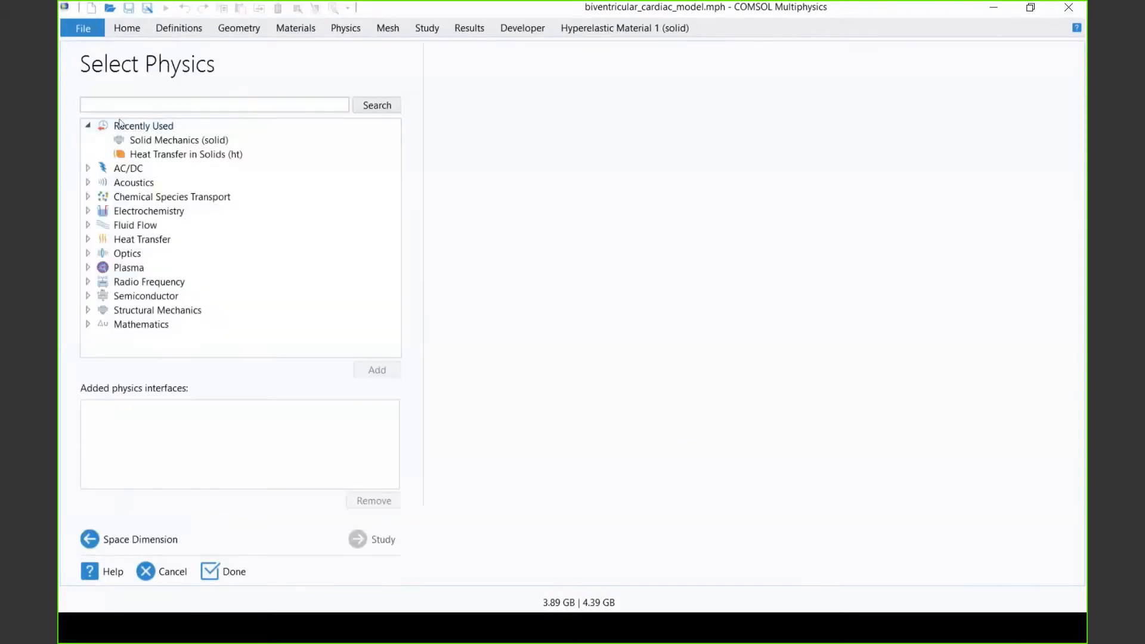
{"action": "left_click", "coordinate": [87, 126]}
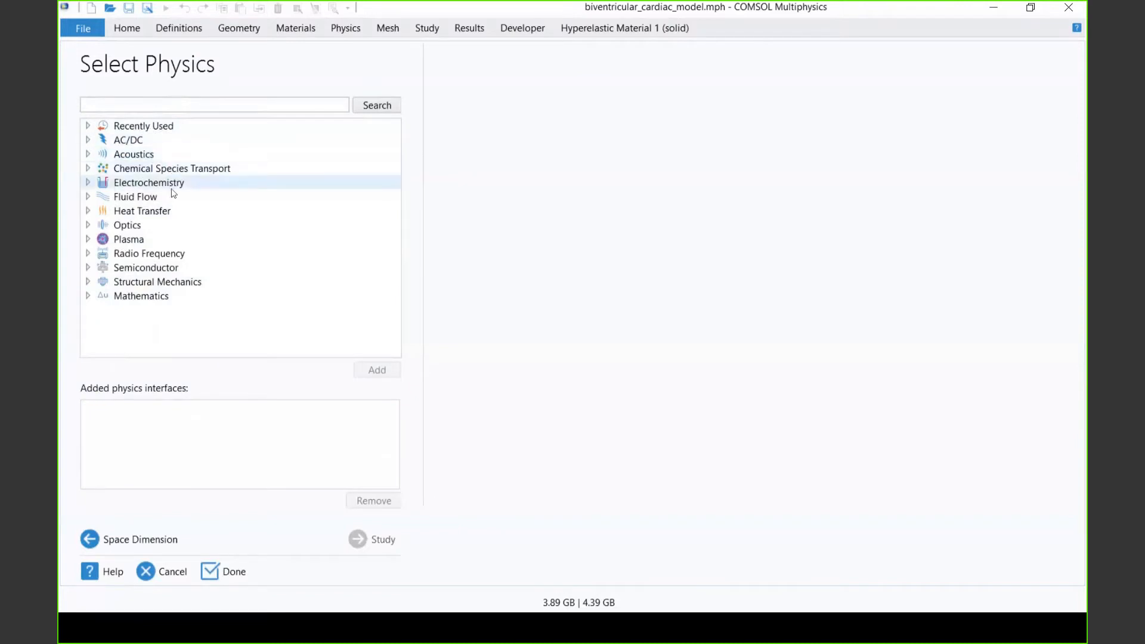
{"action": "left_click", "coordinate": [88, 197]}
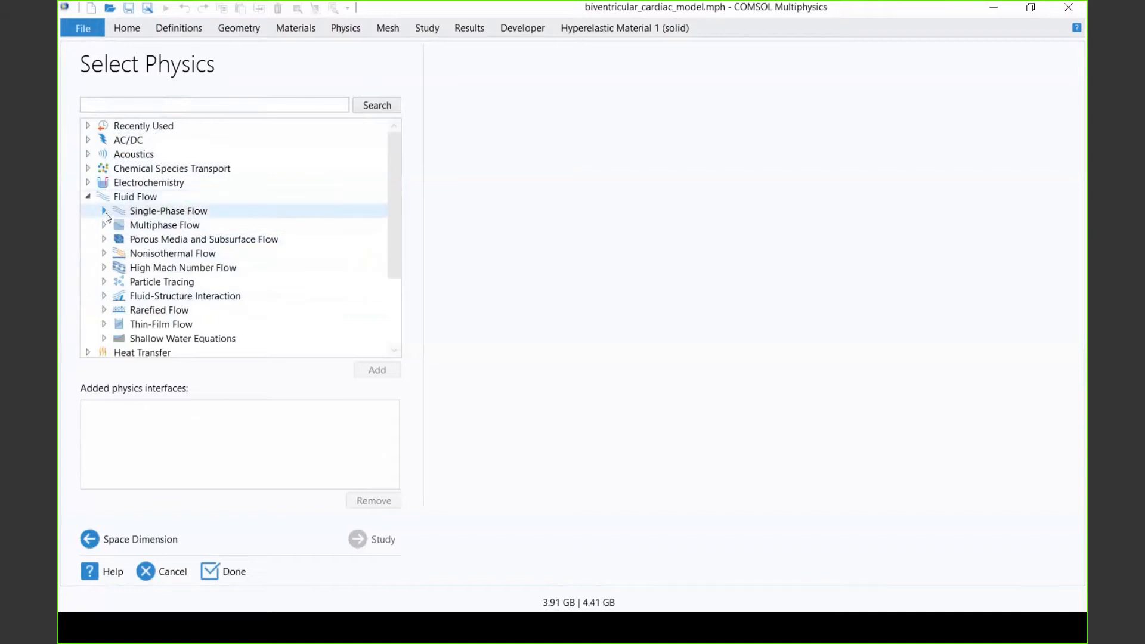
{"action": "left_click", "coordinate": [88, 196]}
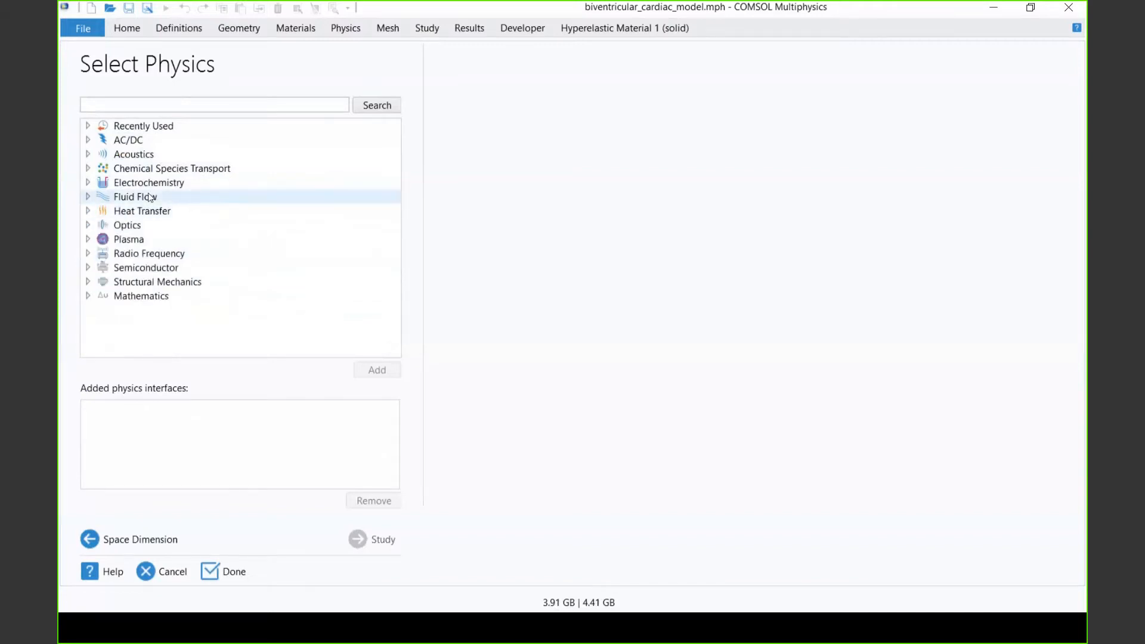
{"action": "left_click", "coordinate": [88, 210]}
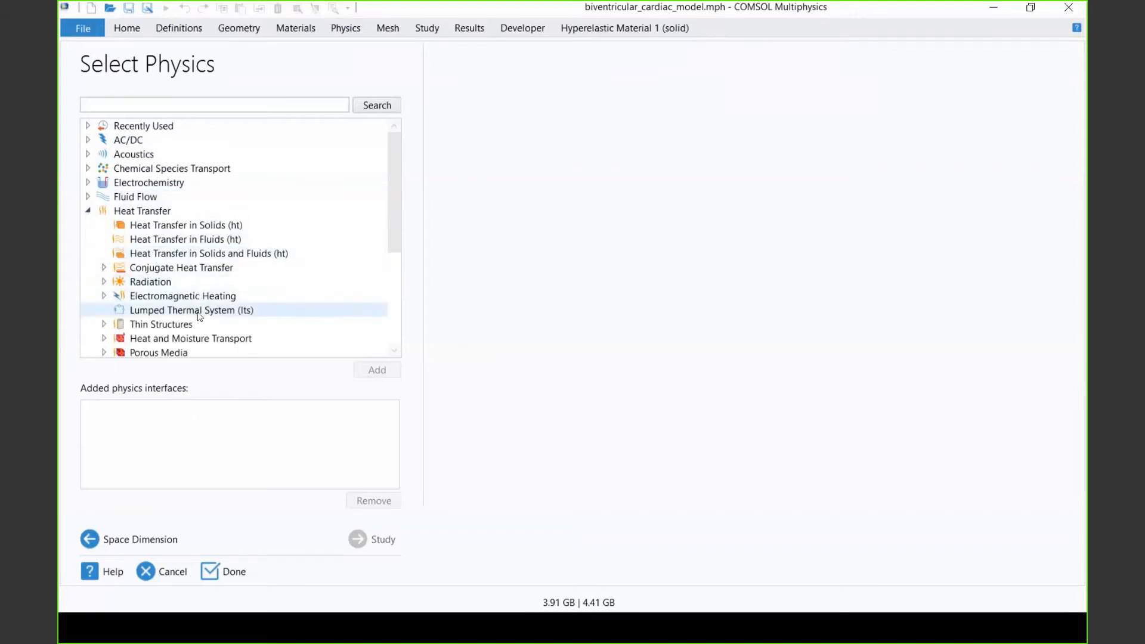
{"action": "left_click", "coordinate": [88, 212]}
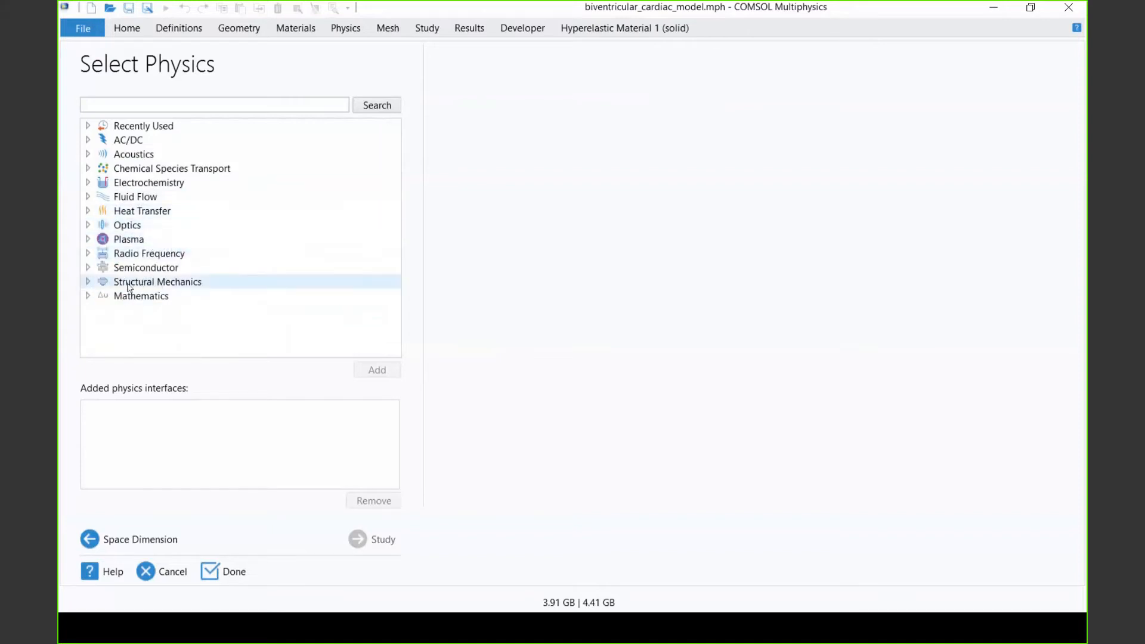
Examine the Structural Mechanics physics interfaces, including the electromagnetics-structure, fluid-structure and poroelasticity groups
{"action": "left_click", "coordinate": [87, 282]}
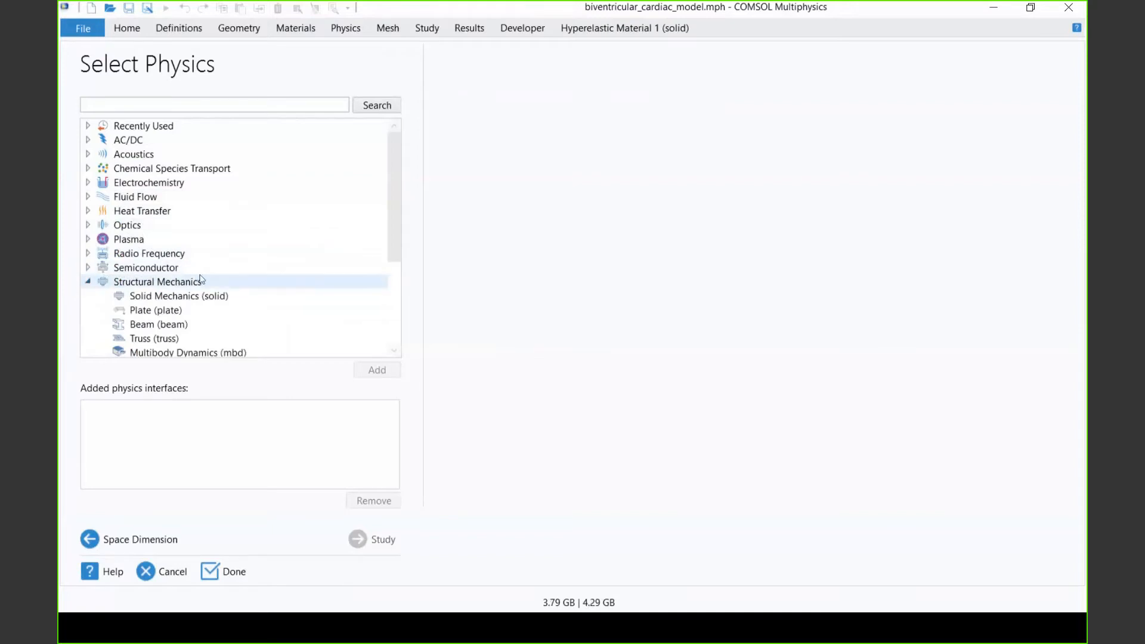
{"action": "scroll", "coordinate": [199, 276], "scroll_direction": "down", "scroll_amount": 3}
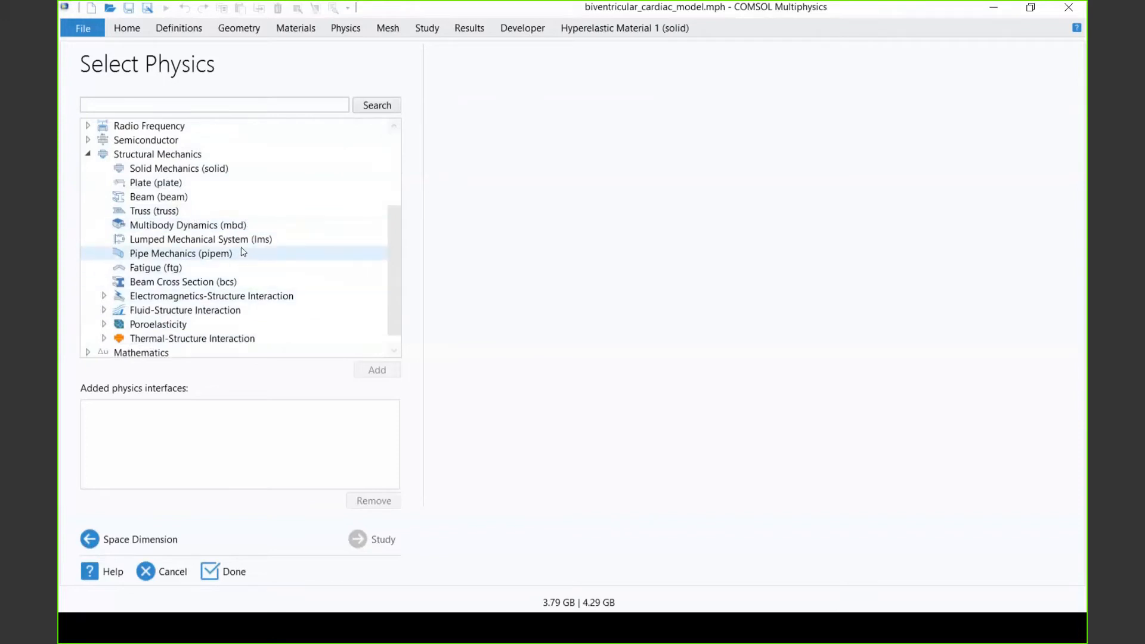
{"action": "left_click", "coordinate": [104, 296]}
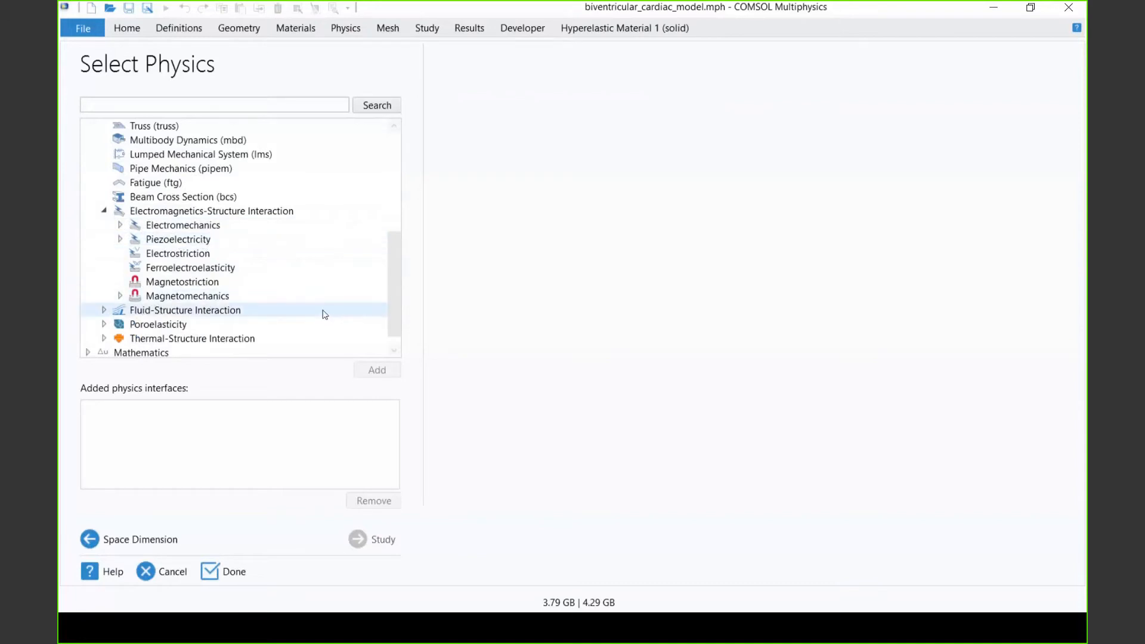
{"action": "left_click", "coordinate": [104, 212]}
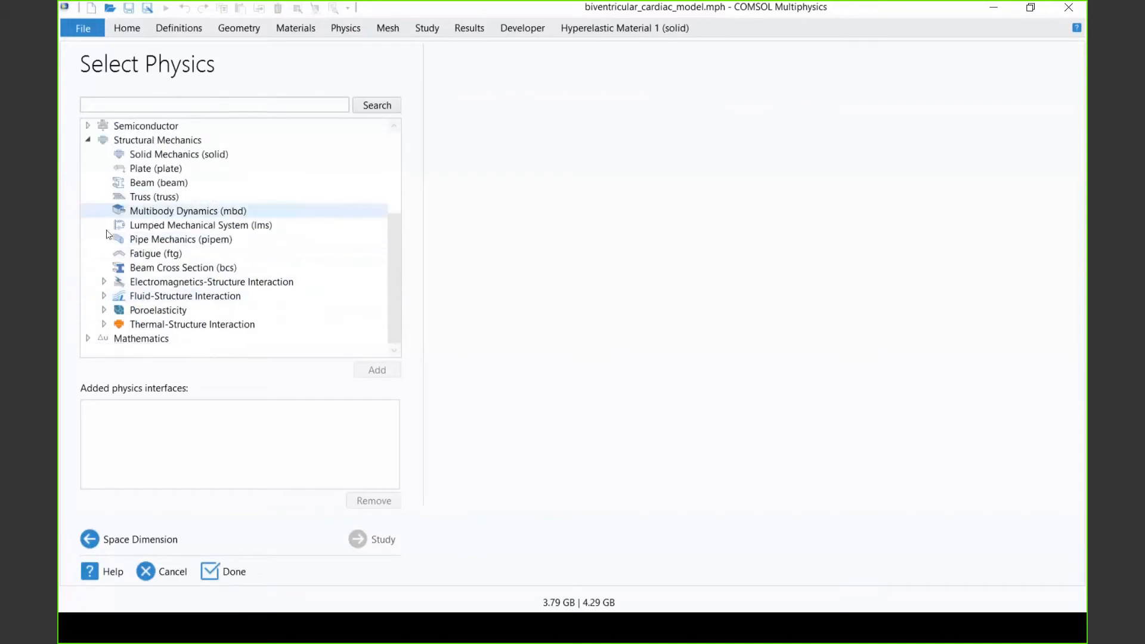
{"action": "left_click", "coordinate": [106, 294]}
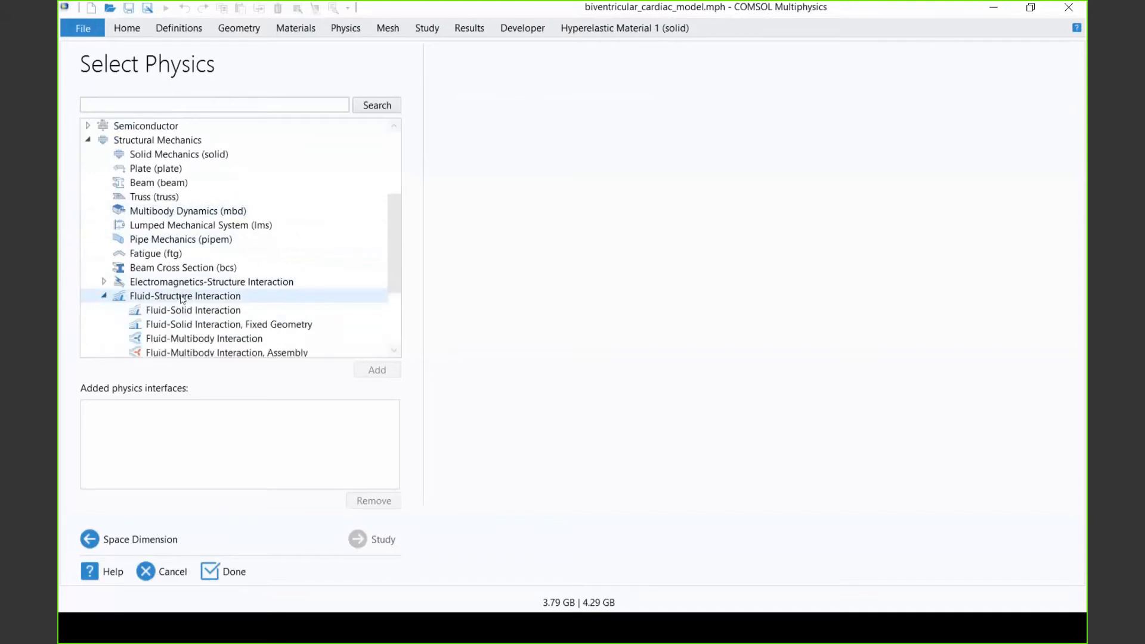
{"action": "scroll", "coordinate": [225, 317], "scroll_direction": "down", "scroll_amount": 1}
{"action": "scroll", "coordinate": [224, 317], "scroll_direction": "down", "scroll_amount": 1}
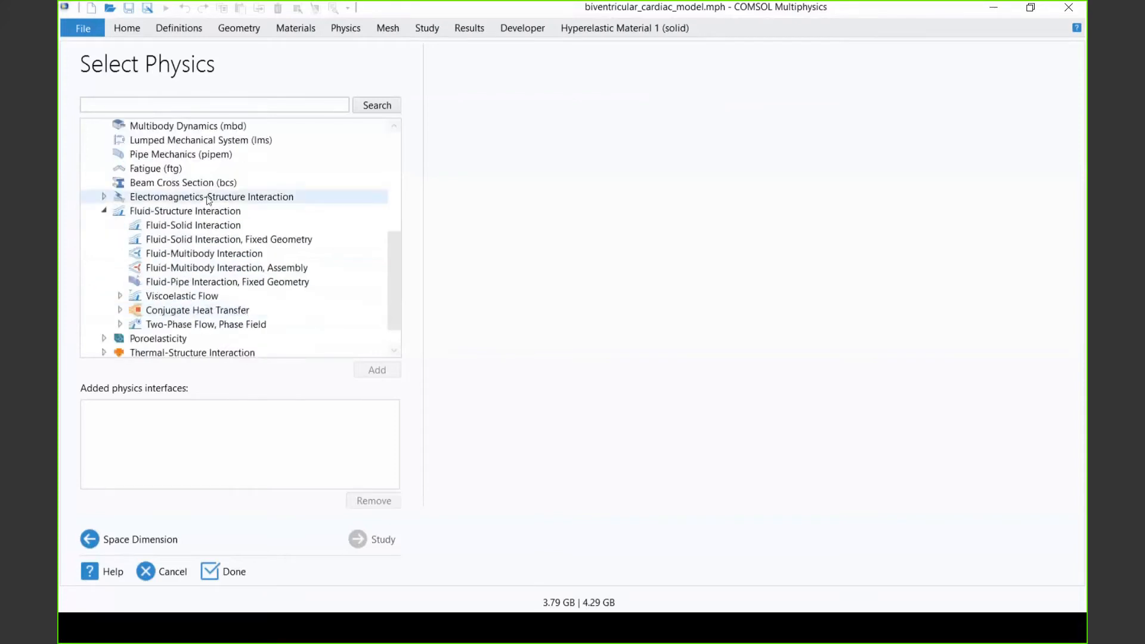
{"action": "left_click", "coordinate": [104, 211]}
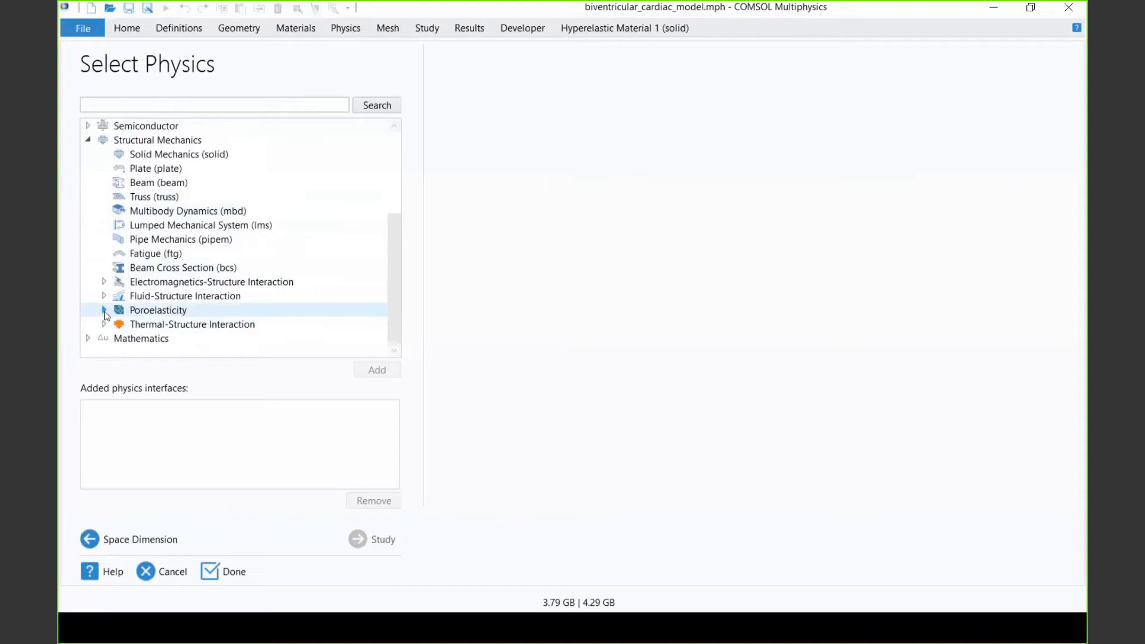
{"action": "left_click", "coordinate": [104, 311]}
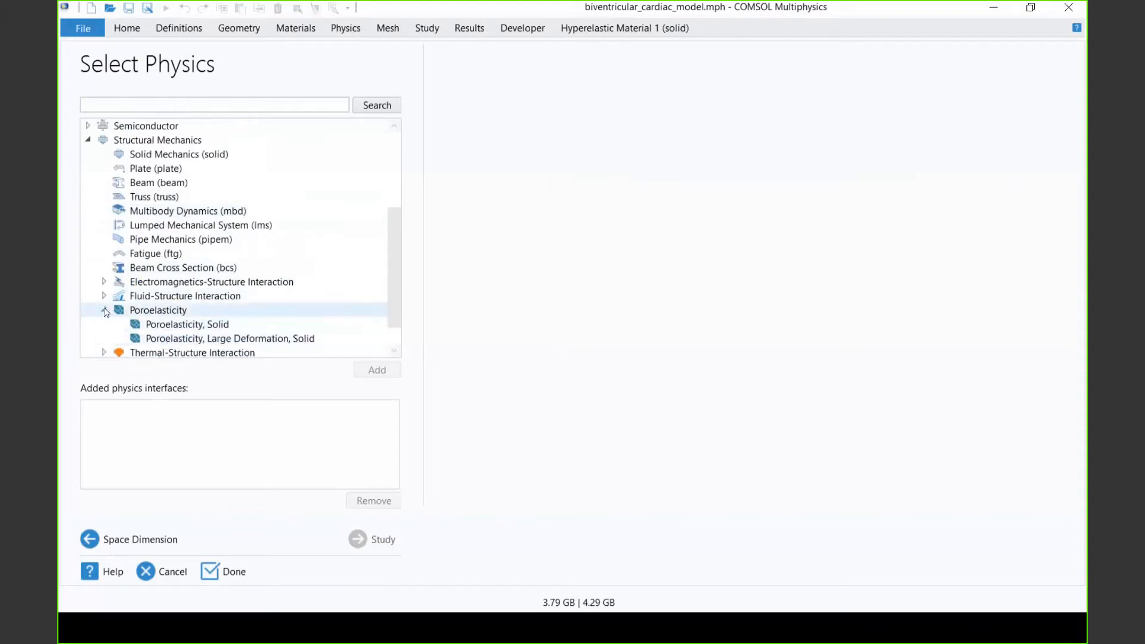
{"action": "left_click", "coordinate": [104, 311]}
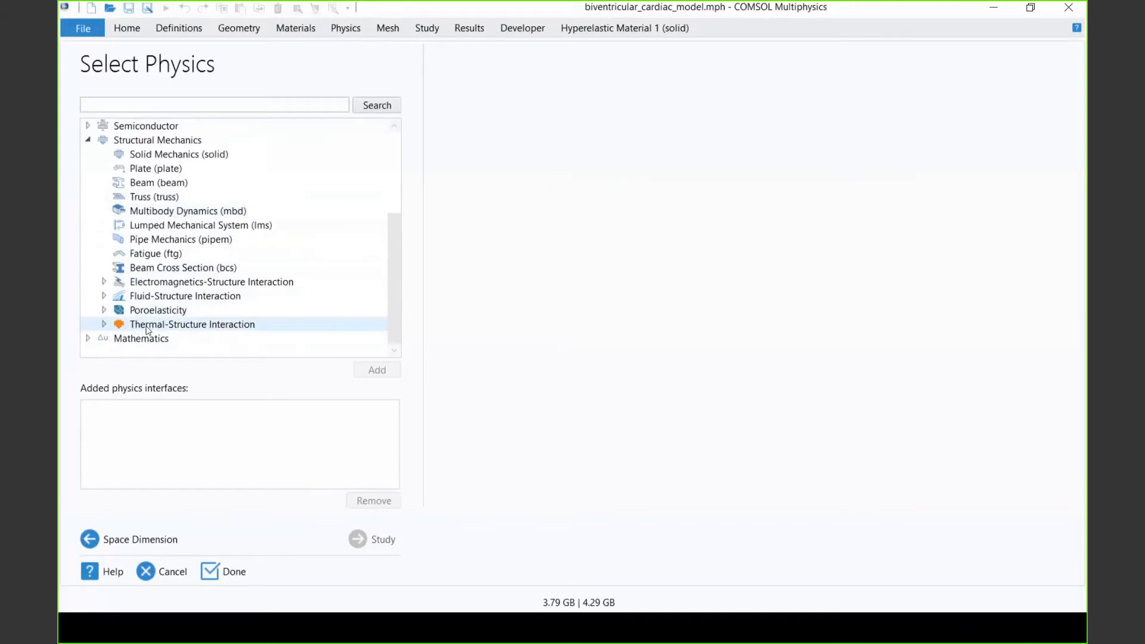
Add the Solid Mechanics interface from Structural Mechanics to the model's physics
{"action": "left_click", "coordinate": [152, 140]}
{"action": "left_click", "coordinate": [176, 154]}
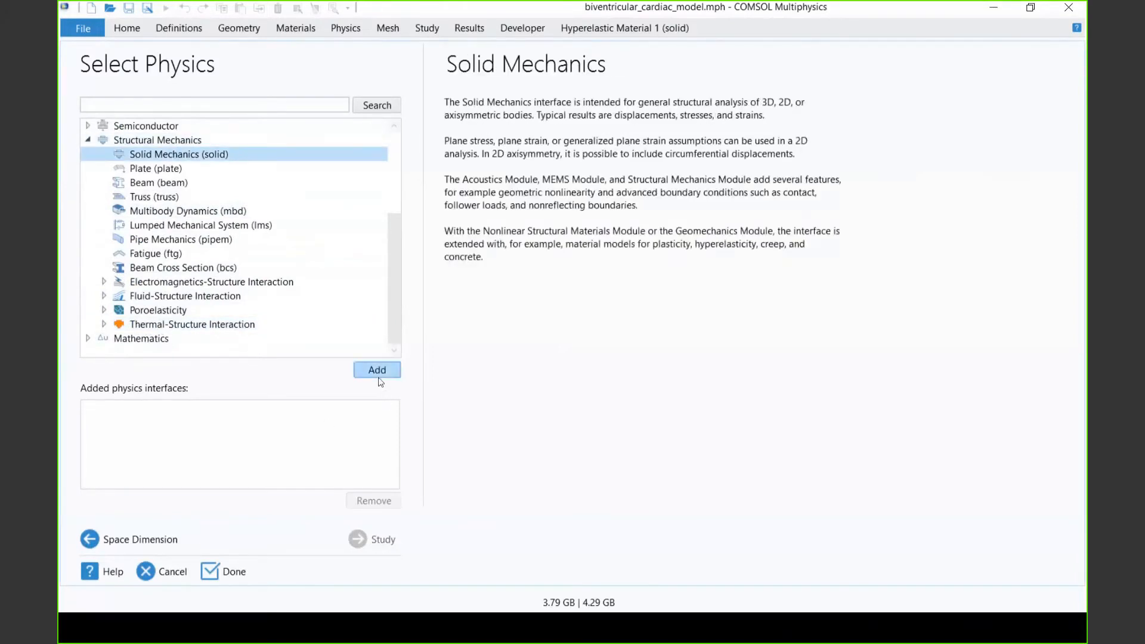
{"action": "left_click", "coordinate": [378, 370]}
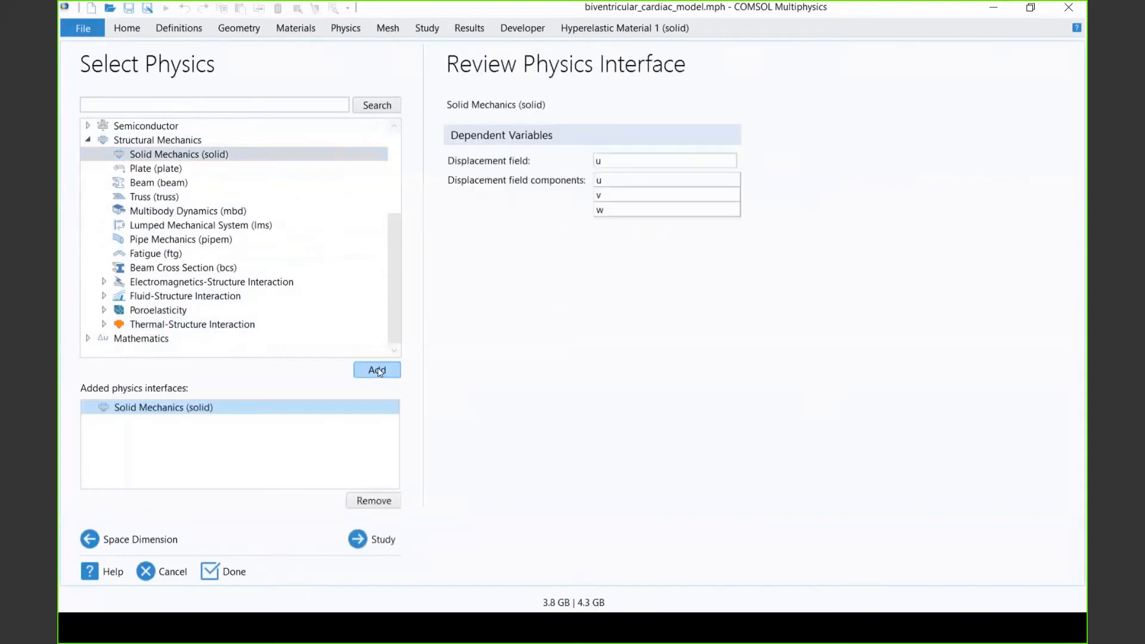
Select a Stationary study and create the new model without saving changes to biventricular_cardiac_model.mph
{"action": "left_click", "coordinate": [357, 541]}
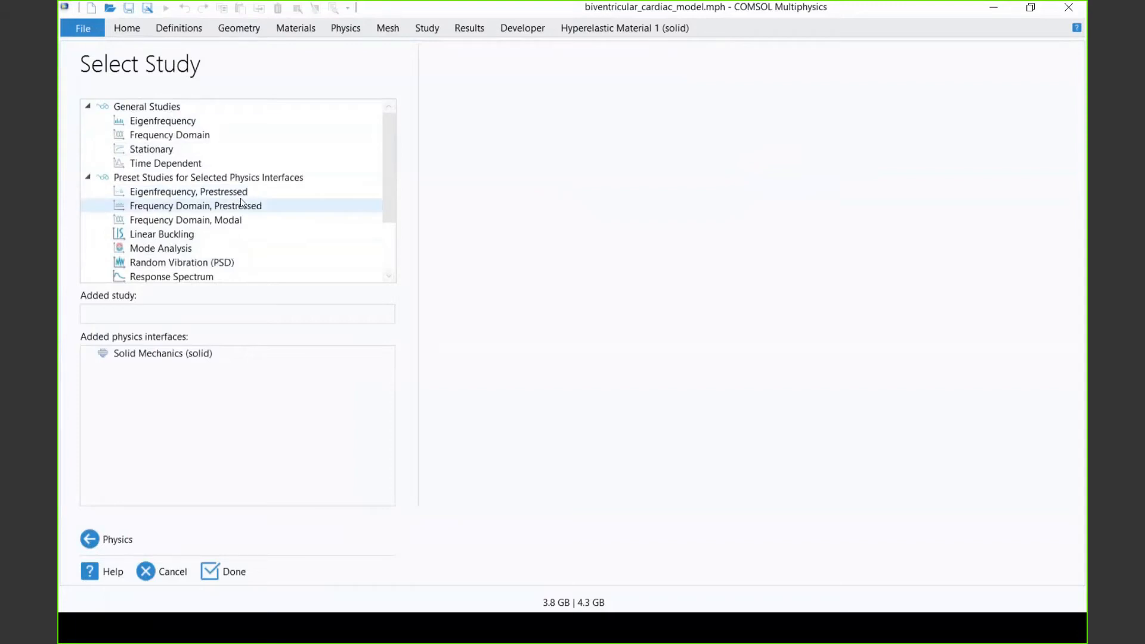
{"action": "left_click", "coordinate": [233, 154]}
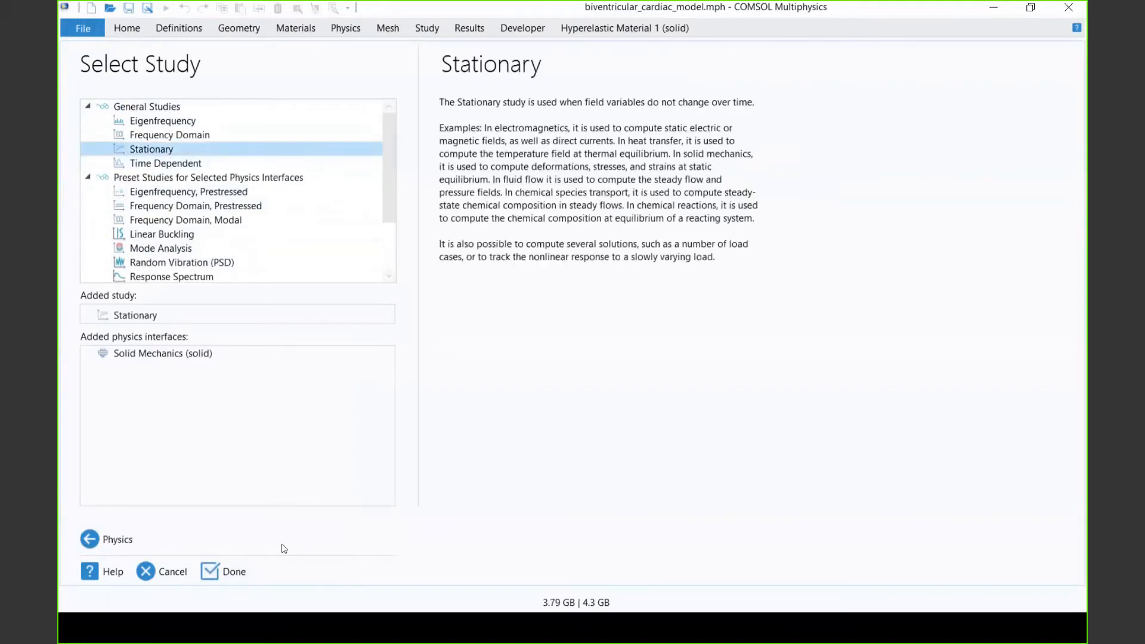
{"action": "left_click", "coordinate": [237, 568]}
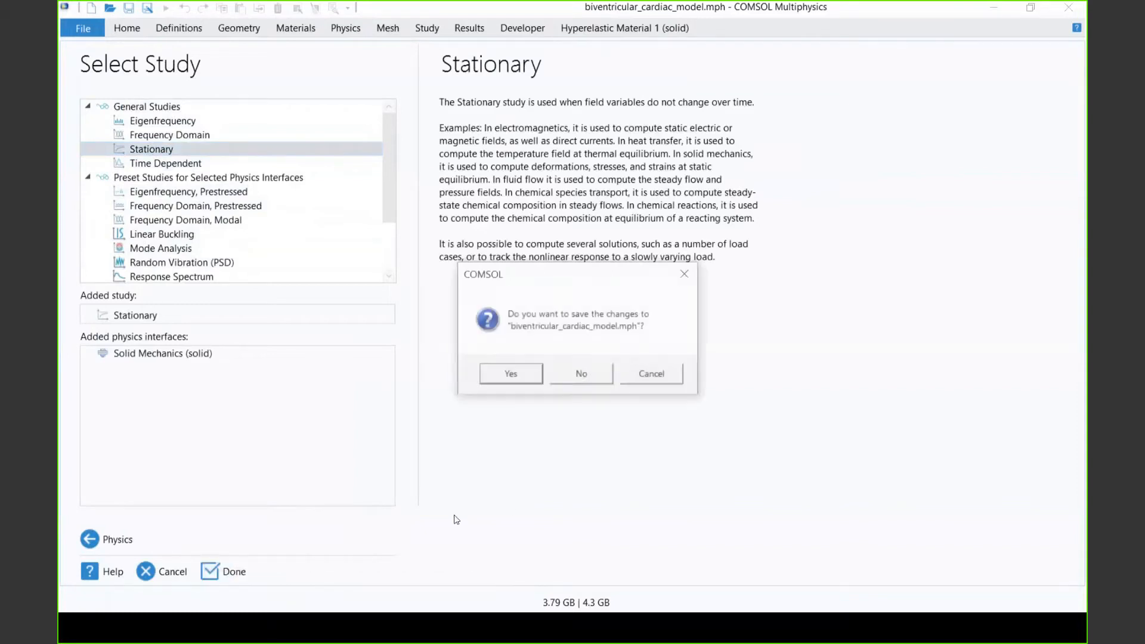
{"action": "left_click", "coordinate": [571, 379]}
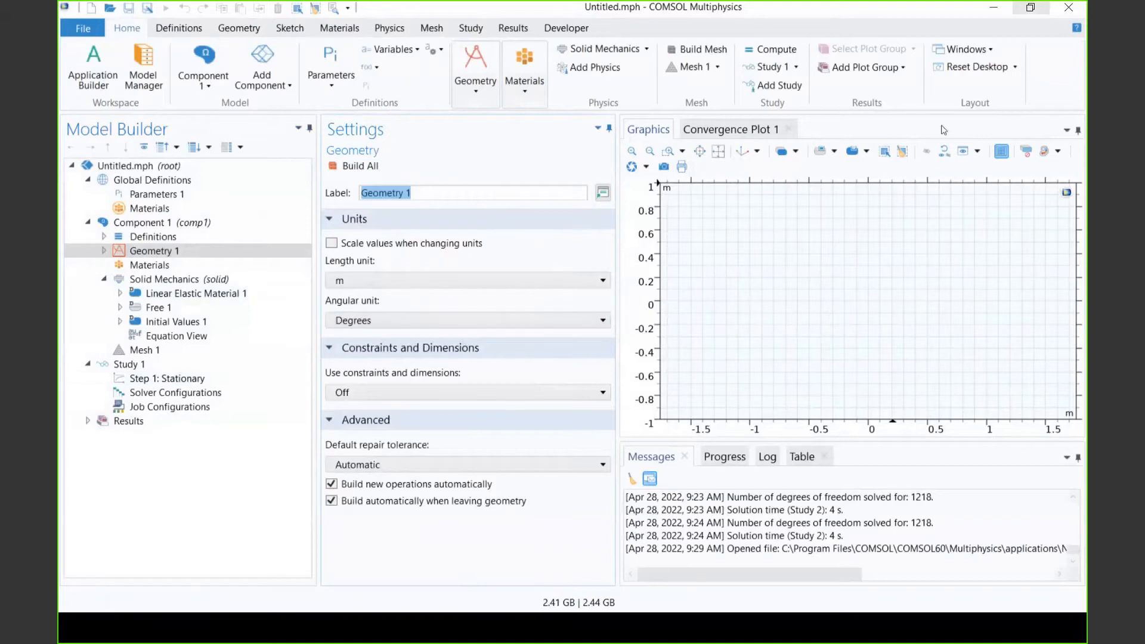
Review the length units available for Geometry 1 and the unit systems available for the whole model
{"action": "left_click", "coordinate": [167, 251]}
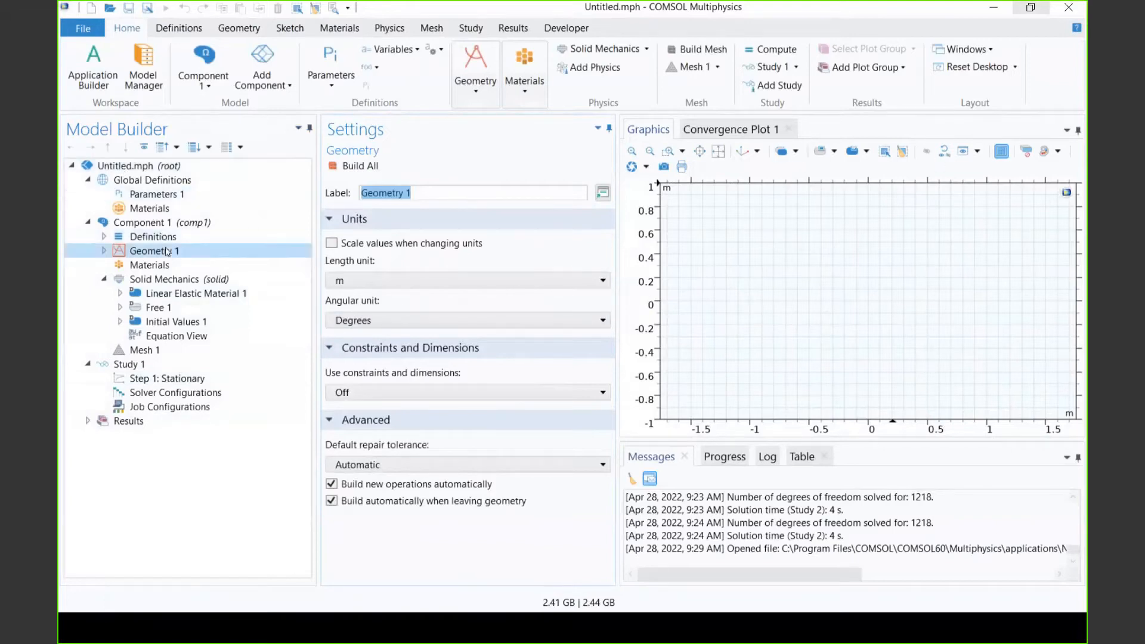
{"action": "left_click", "coordinate": [337, 286]}
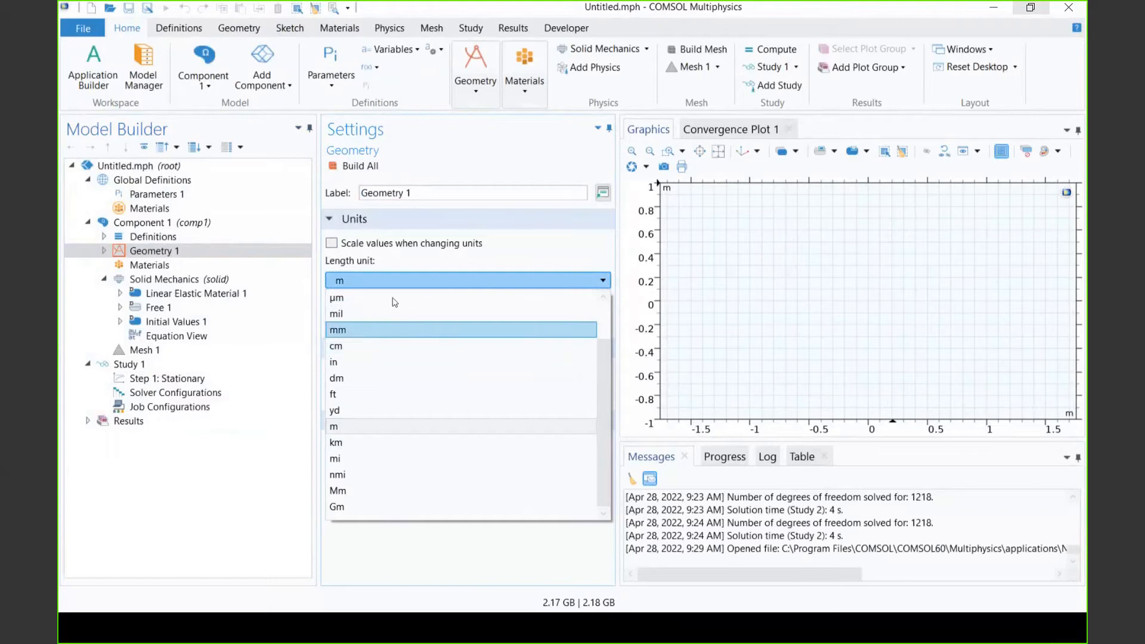
{"action": "left_click", "coordinate": [391, 276]}
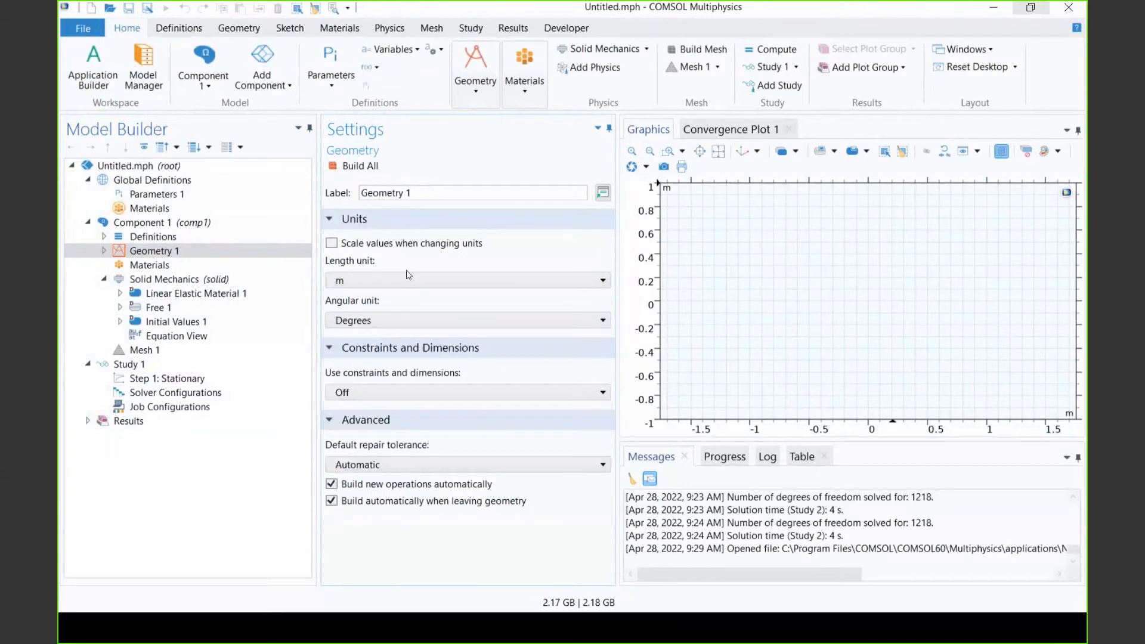
{"action": "left_click", "coordinate": [114, 165]}
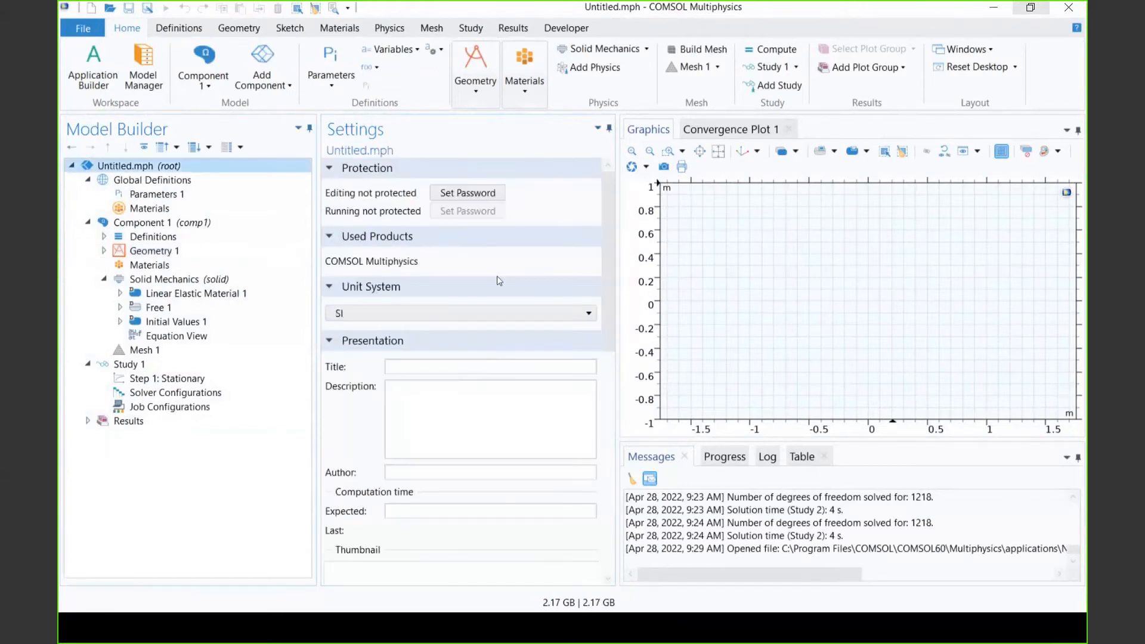
{"action": "left_click", "coordinate": [432, 314]}
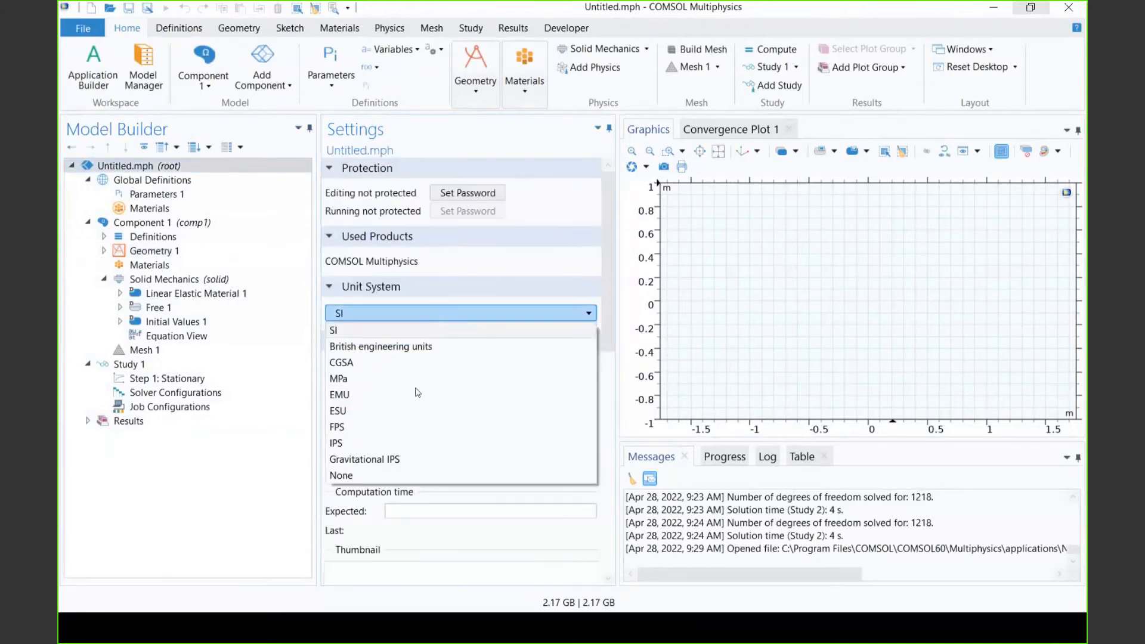
{"action": "left_click", "coordinate": [415, 314]}
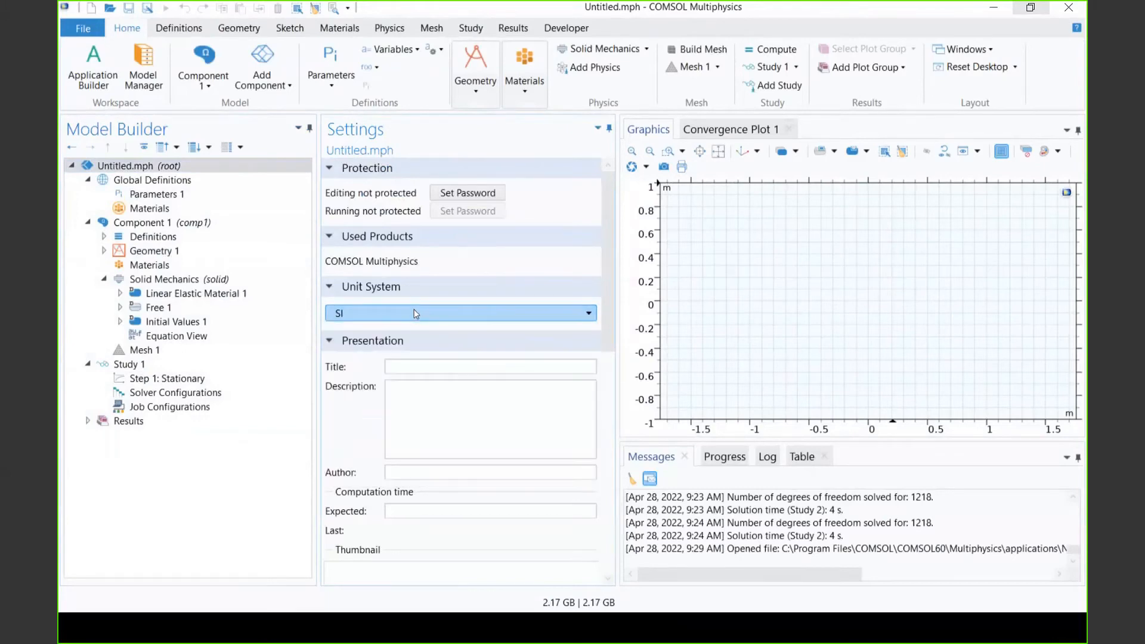
Define a global parameter named para with the expression 0 in Parameters 1
{"action": "left_click", "coordinate": [256, 195]}
{"action": "left_click", "coordinate": [356, 245]}
{"action": "type", "text": "para"}
{"action": "left_click", "coordinate": [420, 257]}
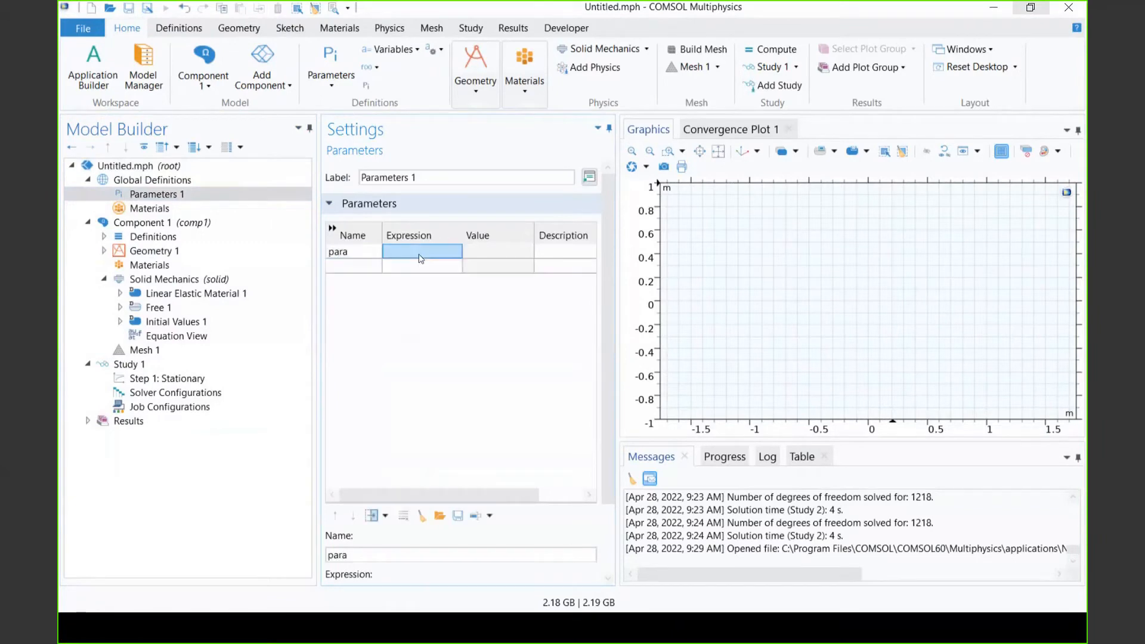
{"action": "type", "text": "0"}
Define a second global parameter L0 with the expression 10[cm]
{"action": "left_click", "coordinate": [358, 259]}
{"action": "double_click", "coordinate": [358, 264]}
{"action": "type", "text": "L"}
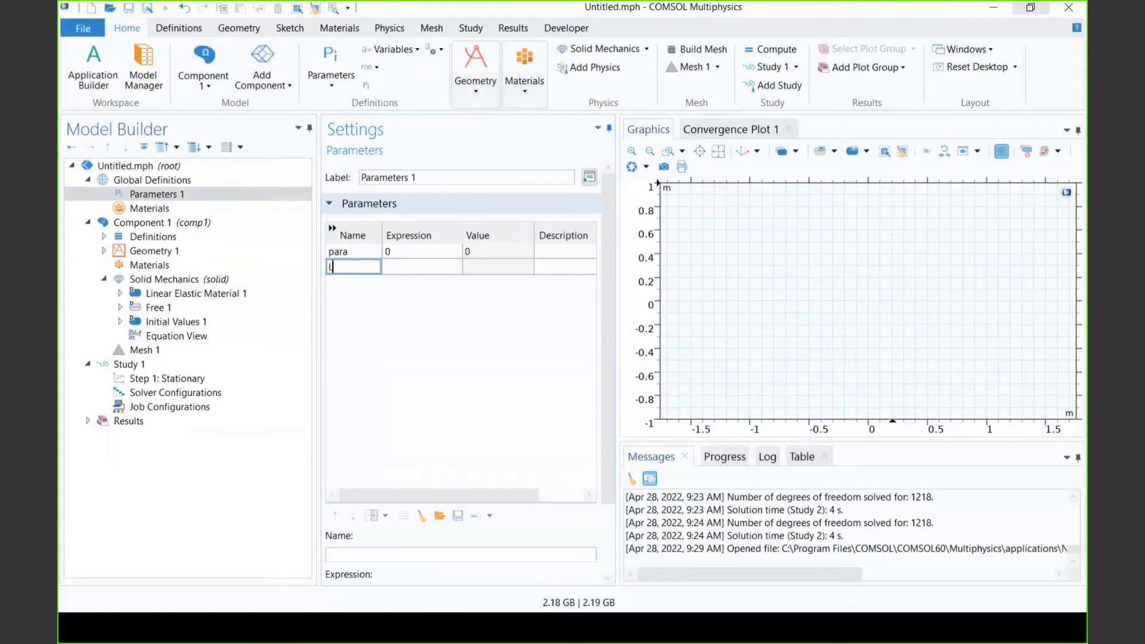
{"action": "type", "text": "0"}
{"action": "left_click", "coordinate": [409, 268]}
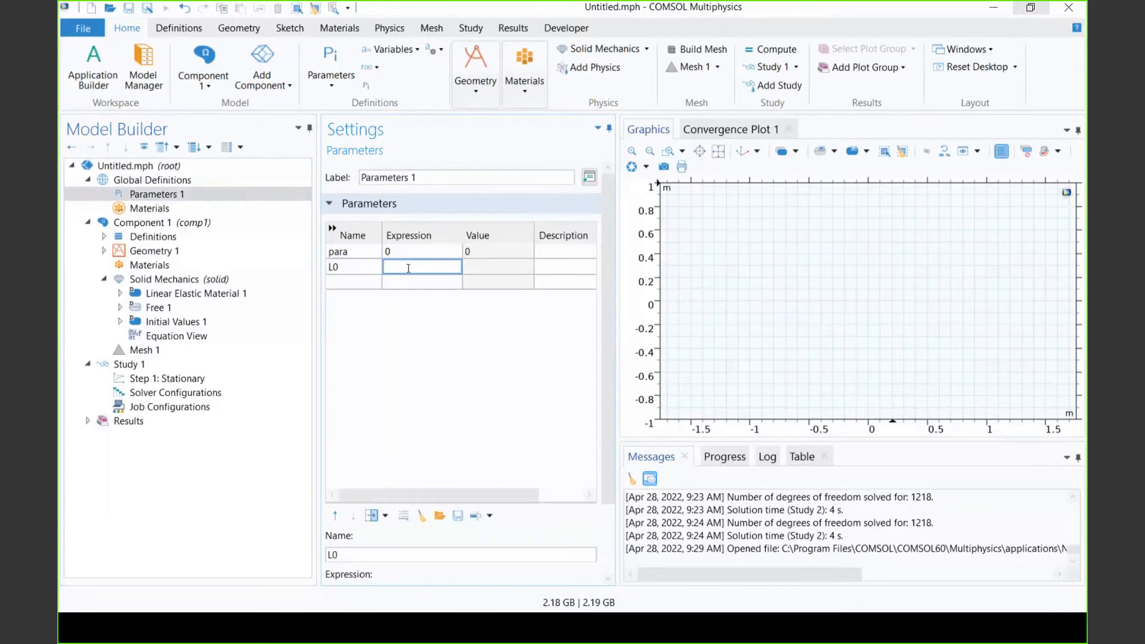
{"action": "type", "text": "10[cm"}
{"action": "key", "text": "Return"}
{"action": "left_click", "coordinate": [416, 269]}
{"action": "key", "text": "shift+Left"}
{"action": "key", "text": "shift+Left"}
{"action": "key", "text": "shift+Left"}
{"action": "key", "text": "shift+Left"}
{"action": "left_click", "coordinate": [433, 285]}
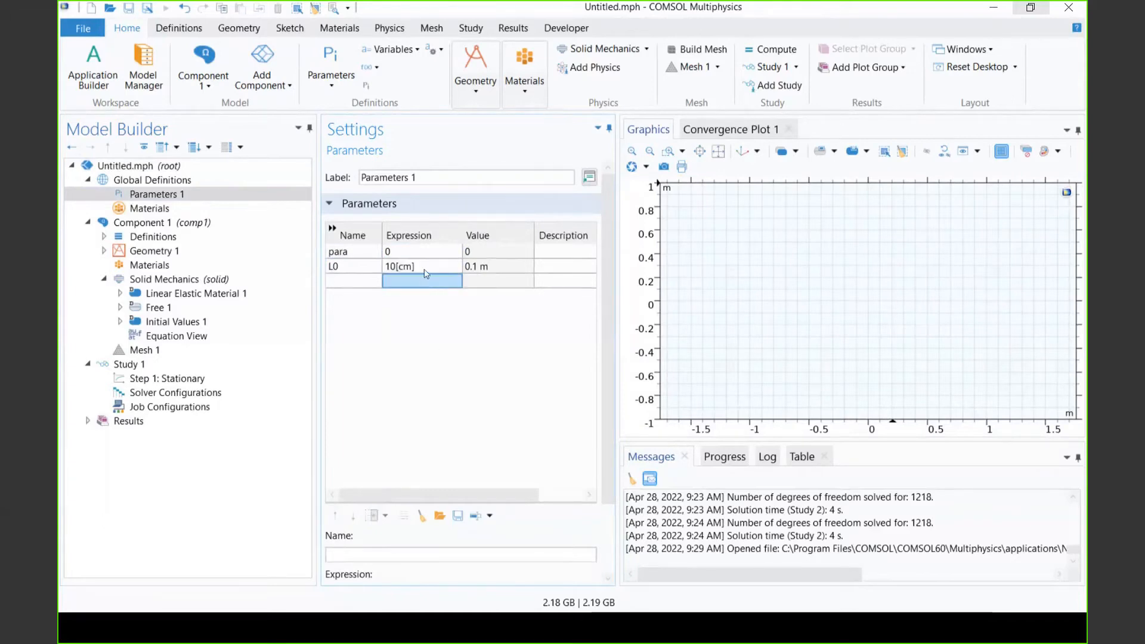
{"action": "left_click", "coordinate": [484, 270]}
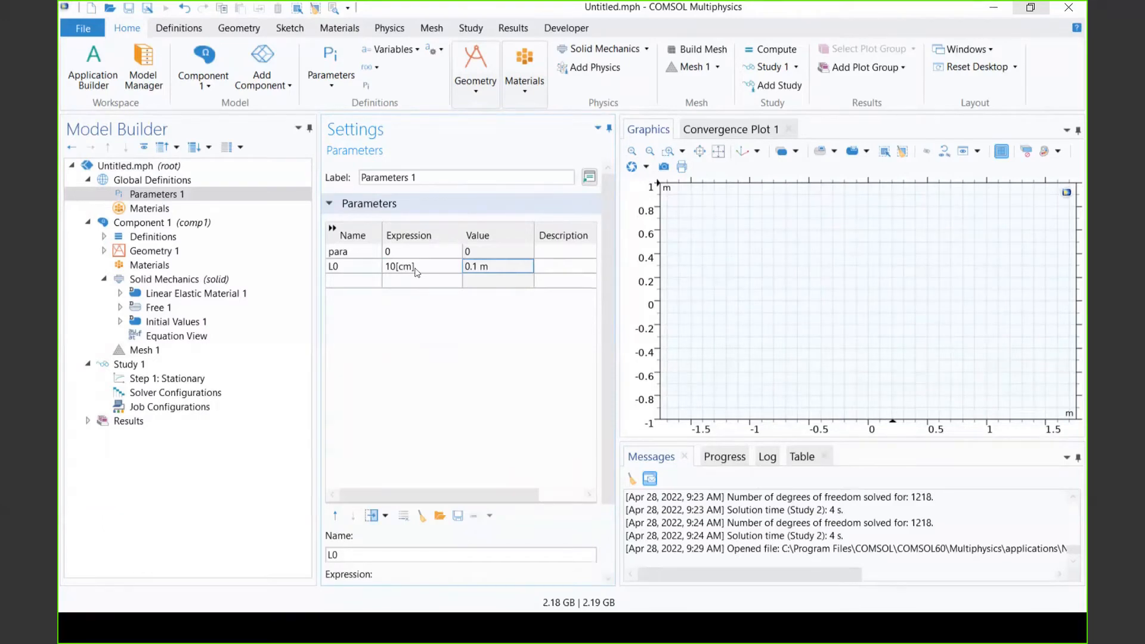
Define the global parameter E0 with the expression 200[GPa] below L0
{"action": "left_click", "coordinate": [349, 282]}
{"action": "left_click", "coordinate": [357, 287]}
{"action": "type", "text": "E0"}
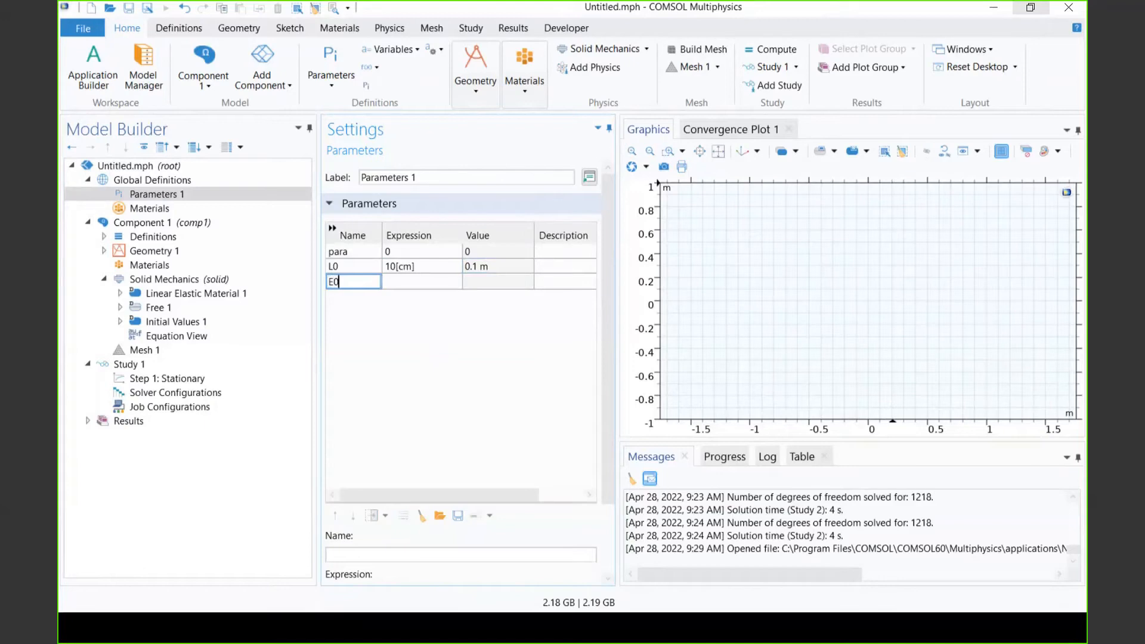
{"action": "left_click", "coordinate": [392, 287]}
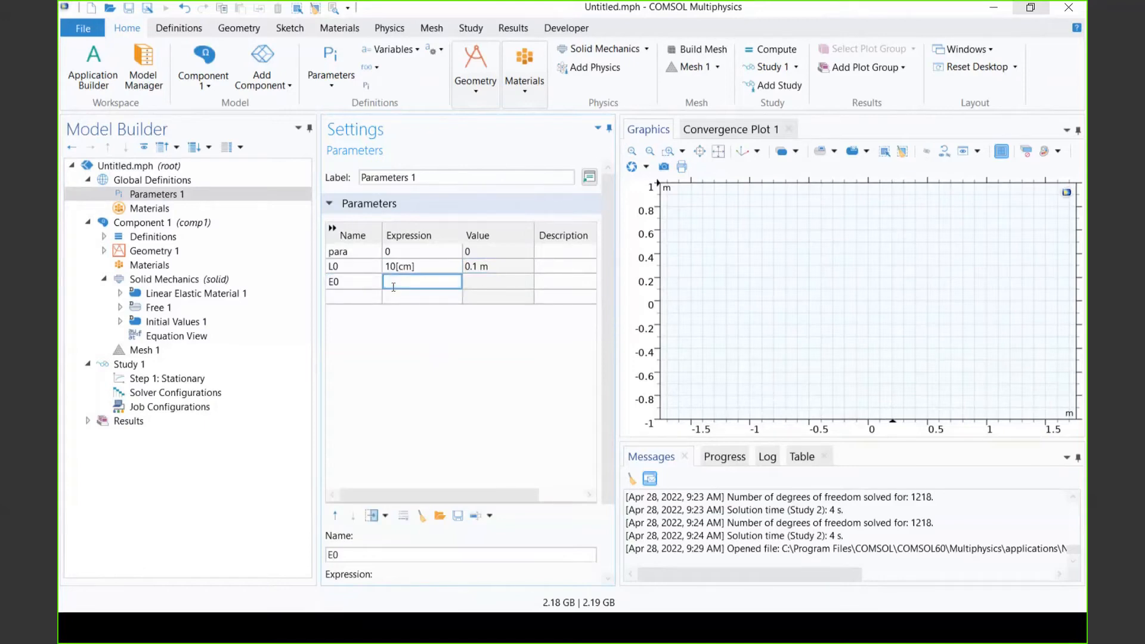
{"action": "type", "text": "200"}
{"action": "type", "text": "[]"}
{"action": "type", "text": "GPa"}
Define the global parameter nu0 with the expression 0.3 below E0 in Parameters 1
{"action": "left_click", "coordinate": [350, 296]}
{"action": "type", "text": "nu0"}
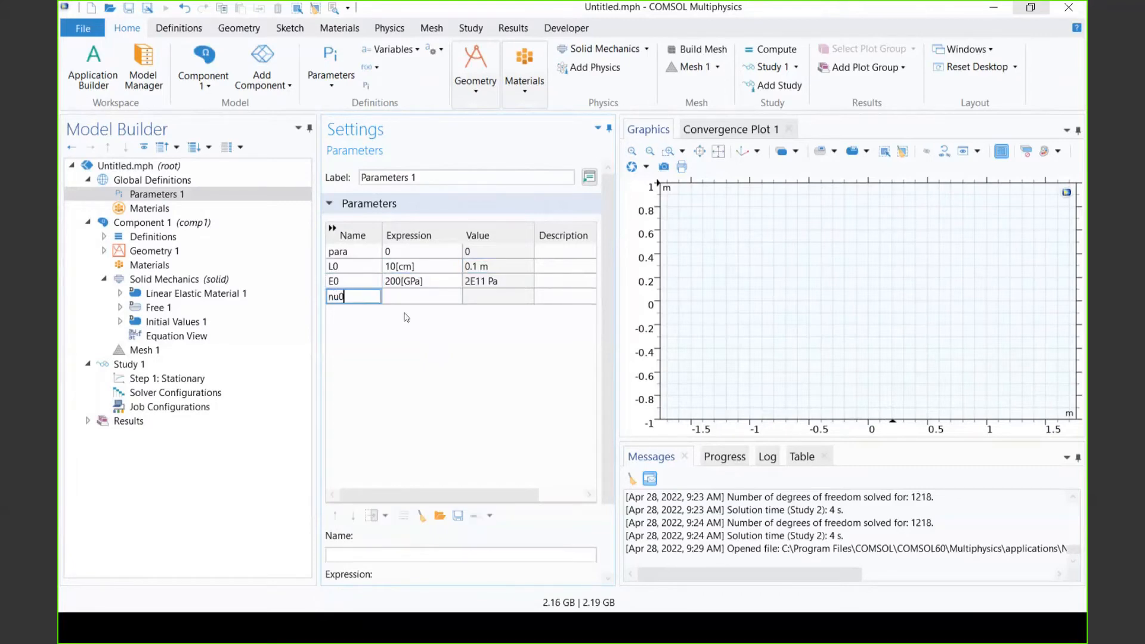
{"action": "left_click", "coordinate": [395, 296]}
{"action": "type", "text": "0.3"}
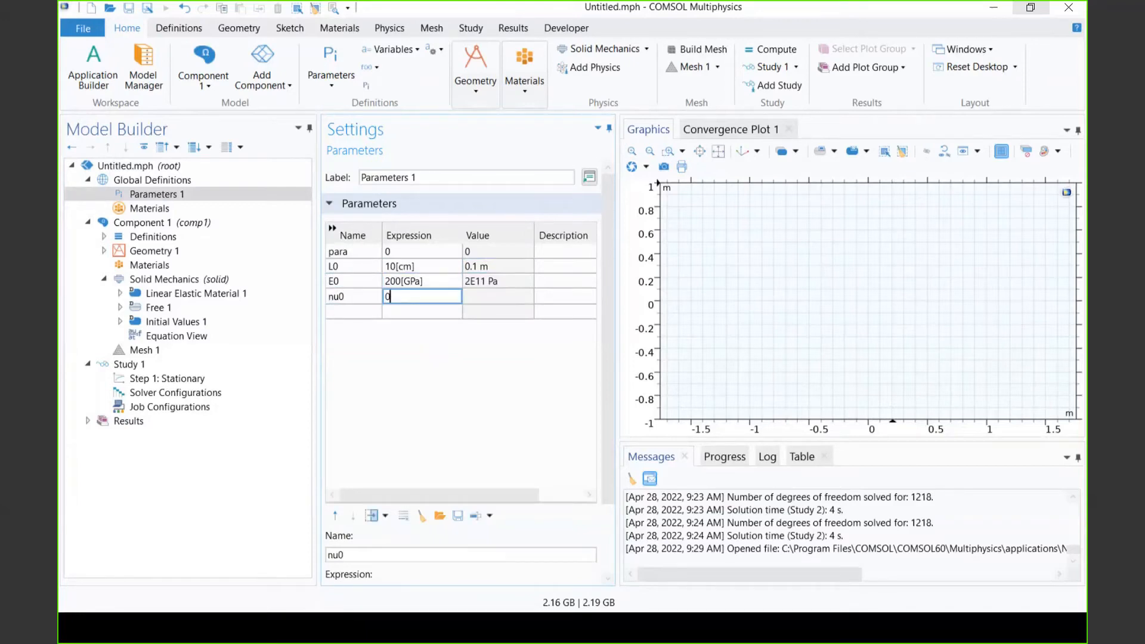
{"action": "left_click", "coordinate": [439, 310]}
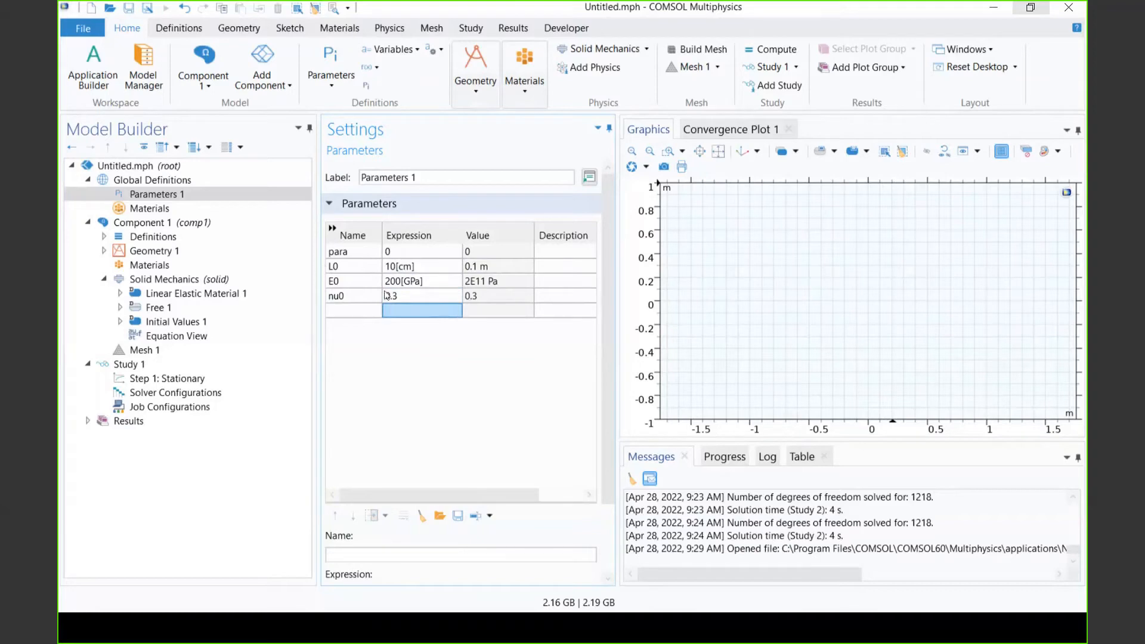
{"action": "left_click", "coordinate": [142, 194]}
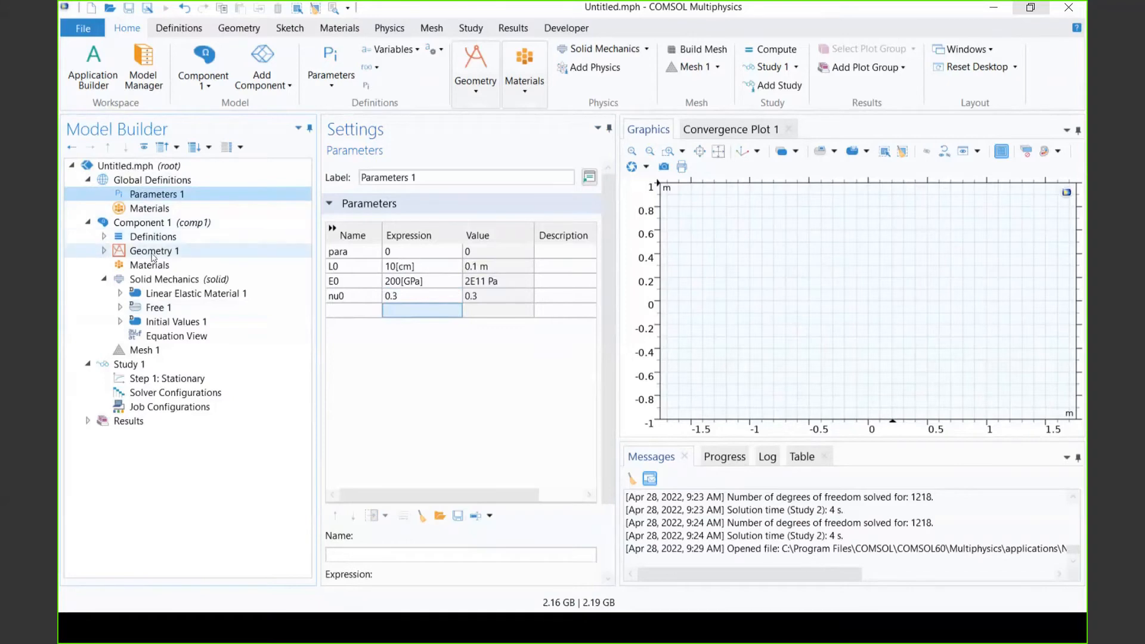
Add a rectangle to Geometry 1 with width L0 and height L0/3, and build all objects
{"action": "left_click", "coordinate": [104, 250]}
{"action": "left_click", "coordinate": [158, 253]}
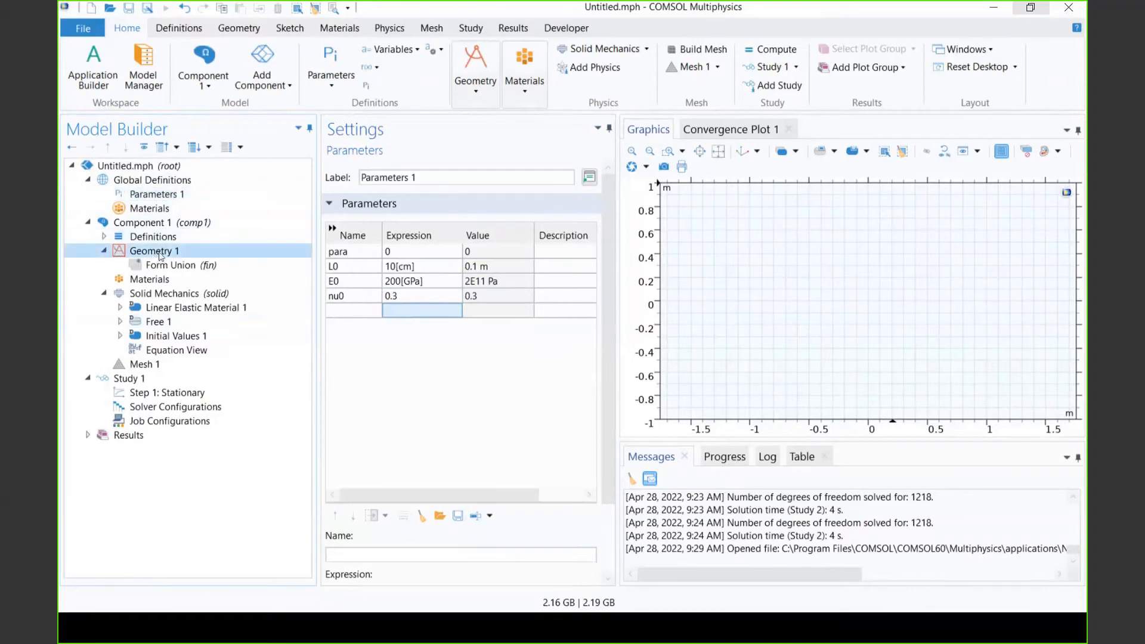
{"action": "right_click", "coordinate": [158, 253]}
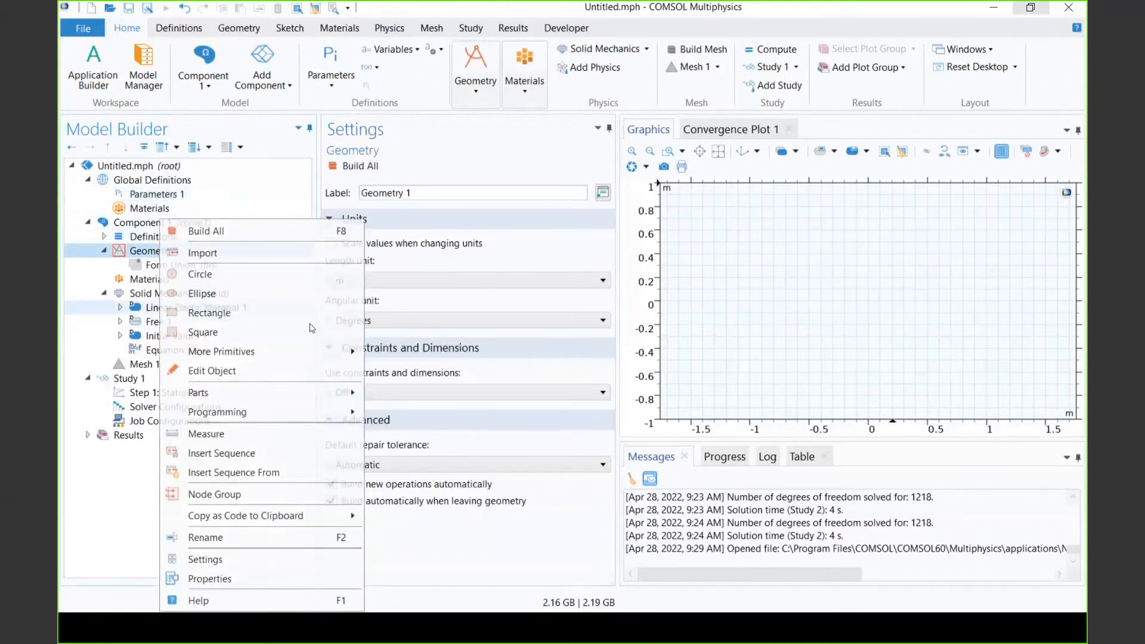
{"action": "left_click", "coordinate": [226, 310]}
{"action": "double_click", "coordinate": [367, 298]}
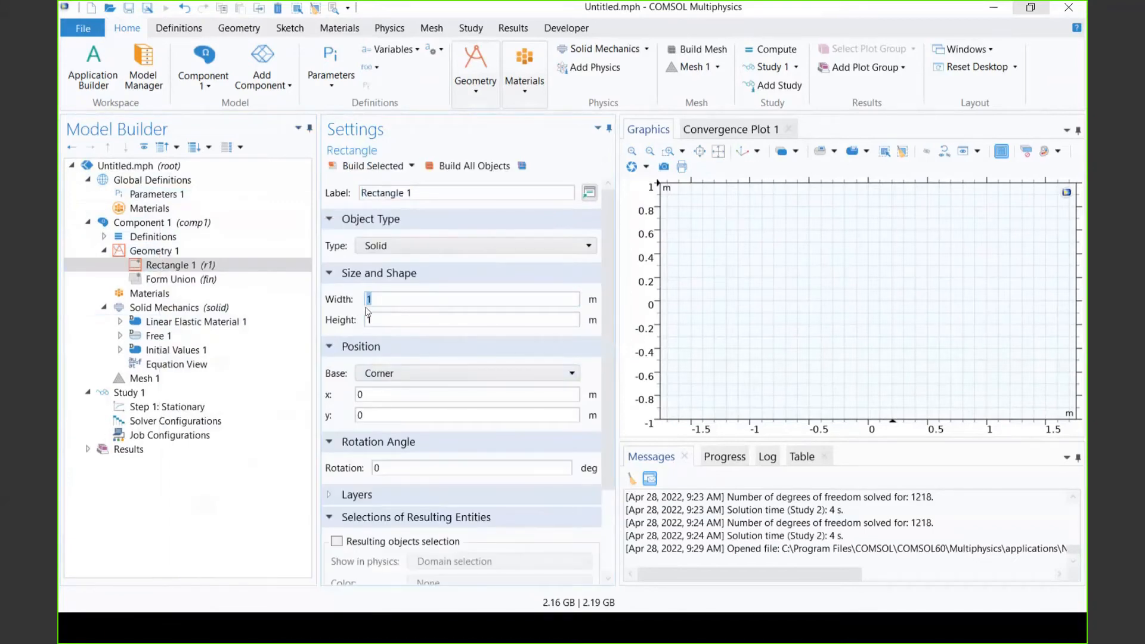
{"action": "type", "text": "L0"}
{"action": "key", "text": "Tab"}
{"action": "type", "text": "L0/3"}
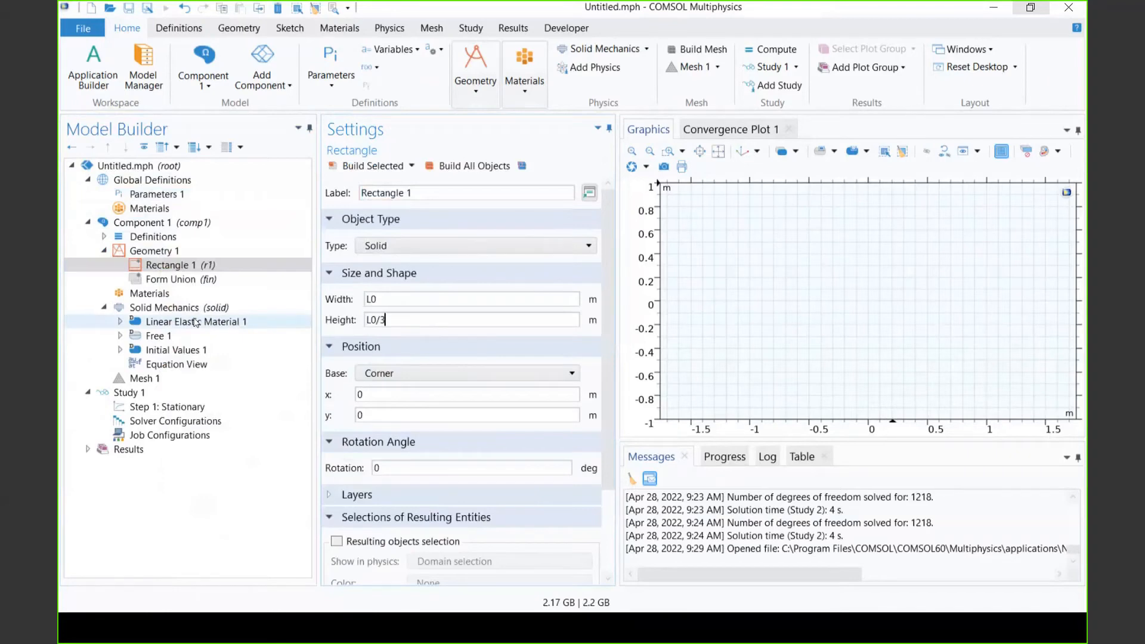
{"action": "left_click", "coordinate": [463, 167]}
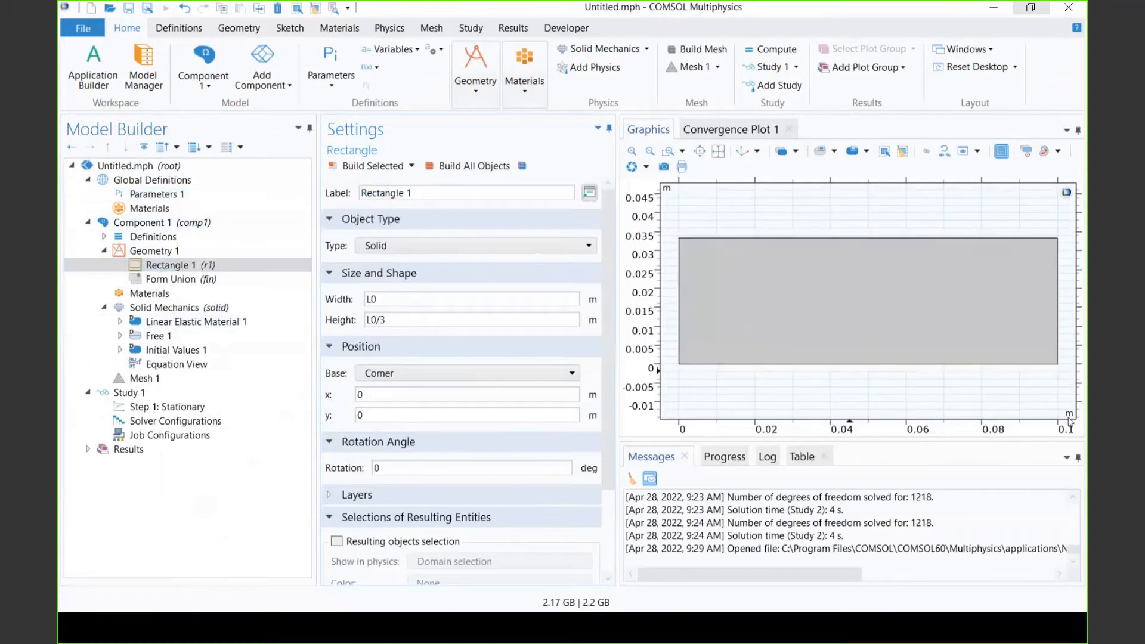
{"action": "left_click", "coordinate": [380, 306]}
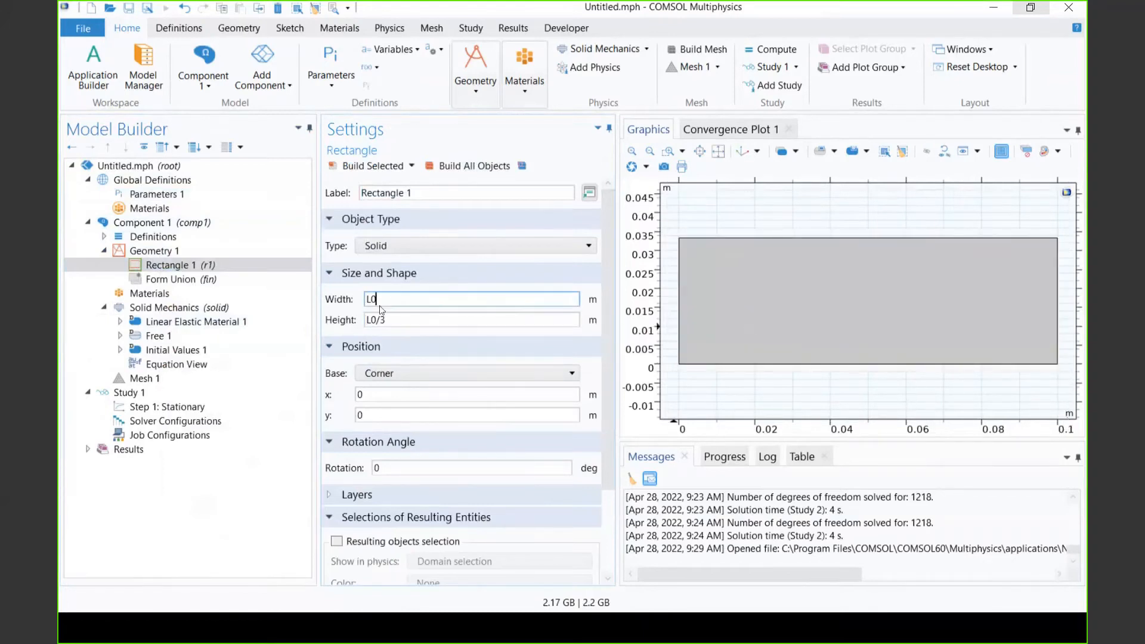
{"action": "left_click_drag", "start_coordinate": [388, 319], "coordinate": [376, 319]}
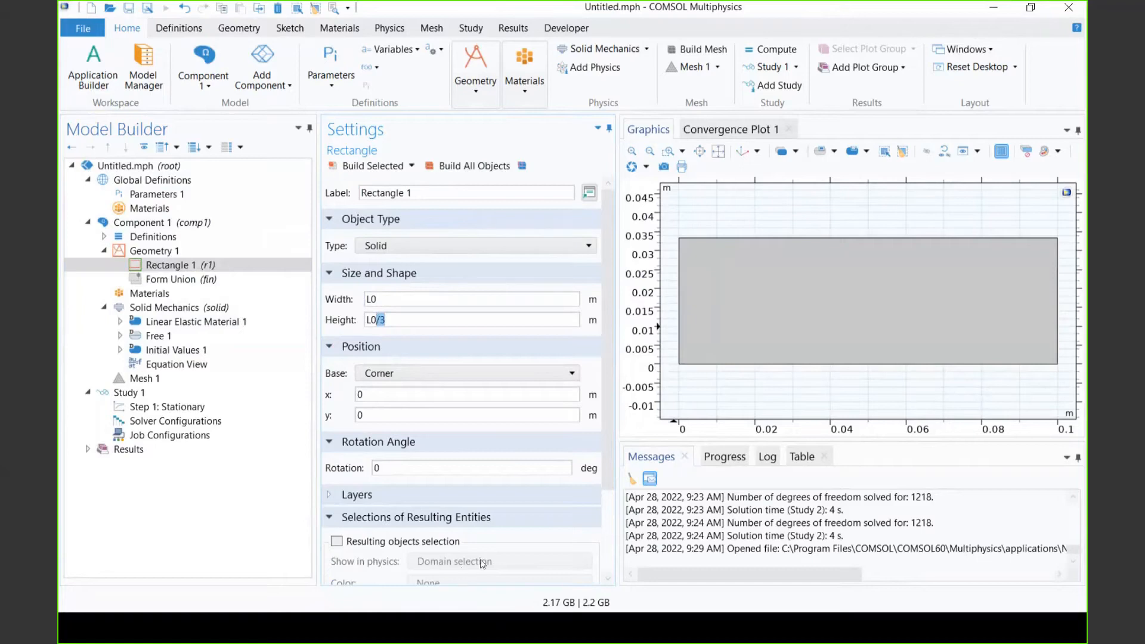
{"action": "left_click", "coordinate": [489, 313]}
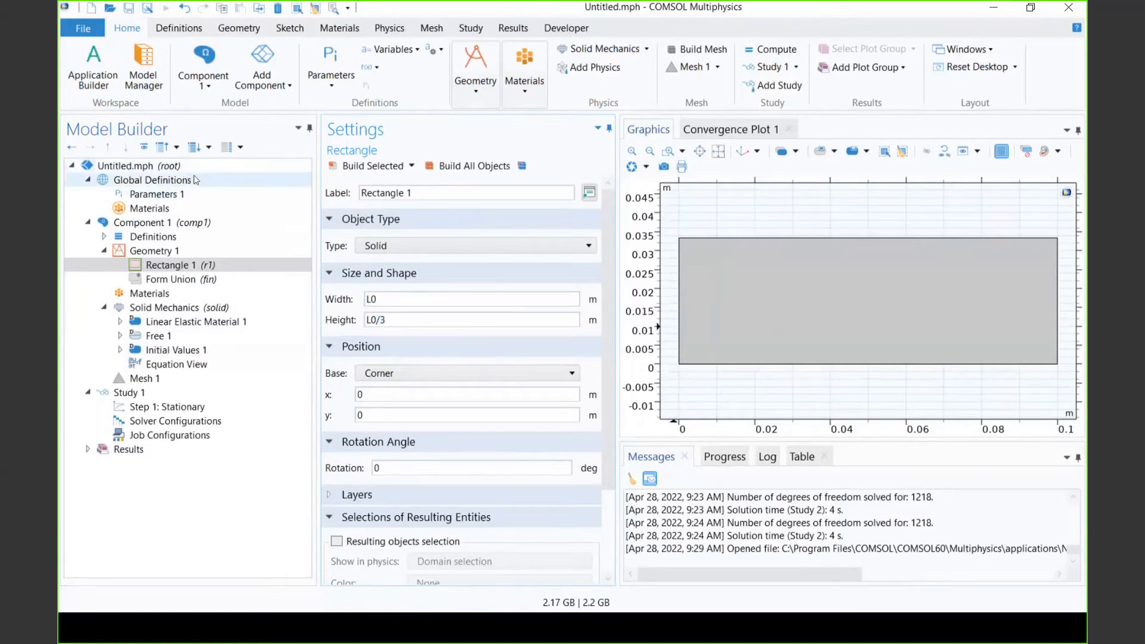
Change the expression of the global parameter L0 to 20[cm] in Parameters 1
{"action": "left_click", "coordinate": [156, 194]}
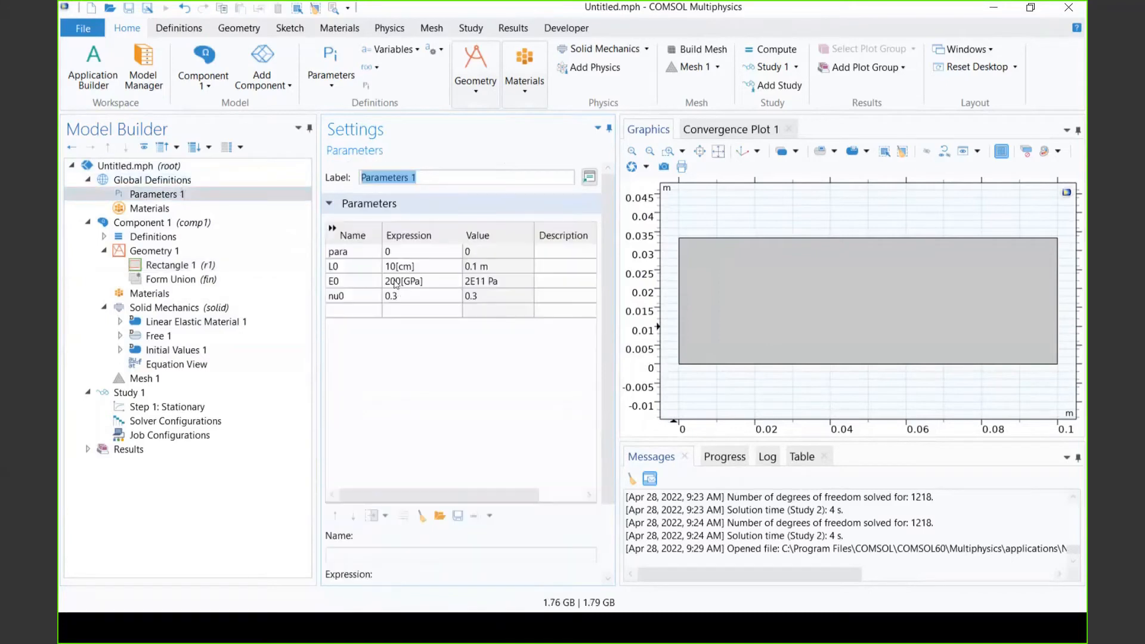
{"action": "left_click", "coordinate": [398, 282]}
{"action": "left_click", "coordinate": [394, 266]}
{"action": "left_click", "coordinate": [390, 266]}
{"action": "left_click_drag", "start_coordinate": [391, 267], "coordinate": [386, 267]}
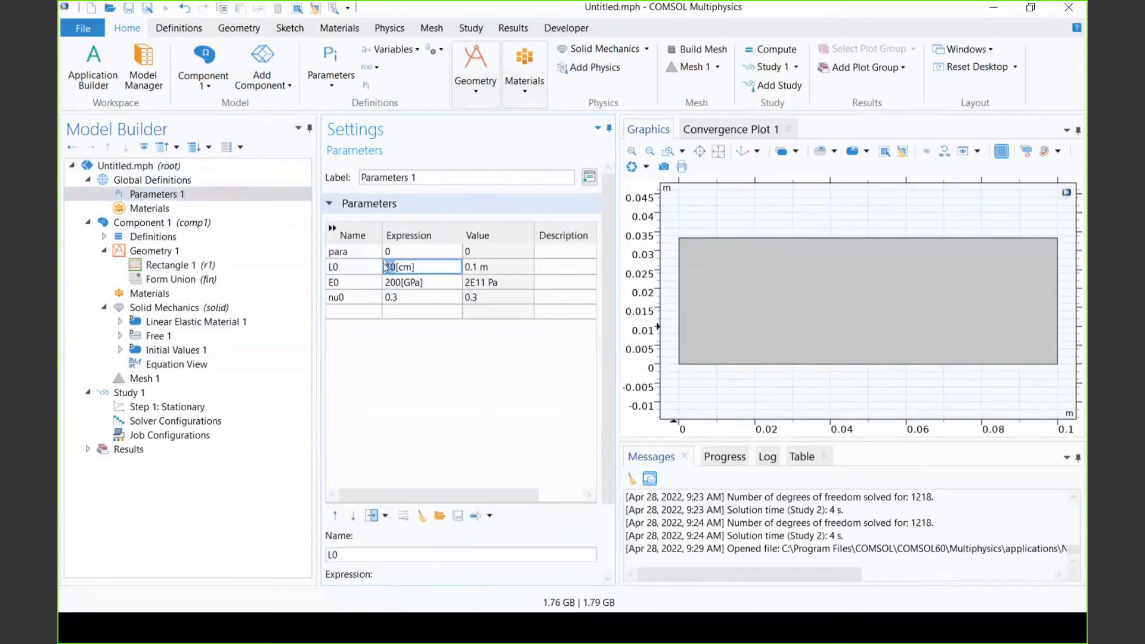
{"action": "type", "text": "2"}
Rebuild all of Geometry 1 with the new L0 value and fit the rectangle in the graphics view
{"action": "left_click", "coordinate": [174, 253]}
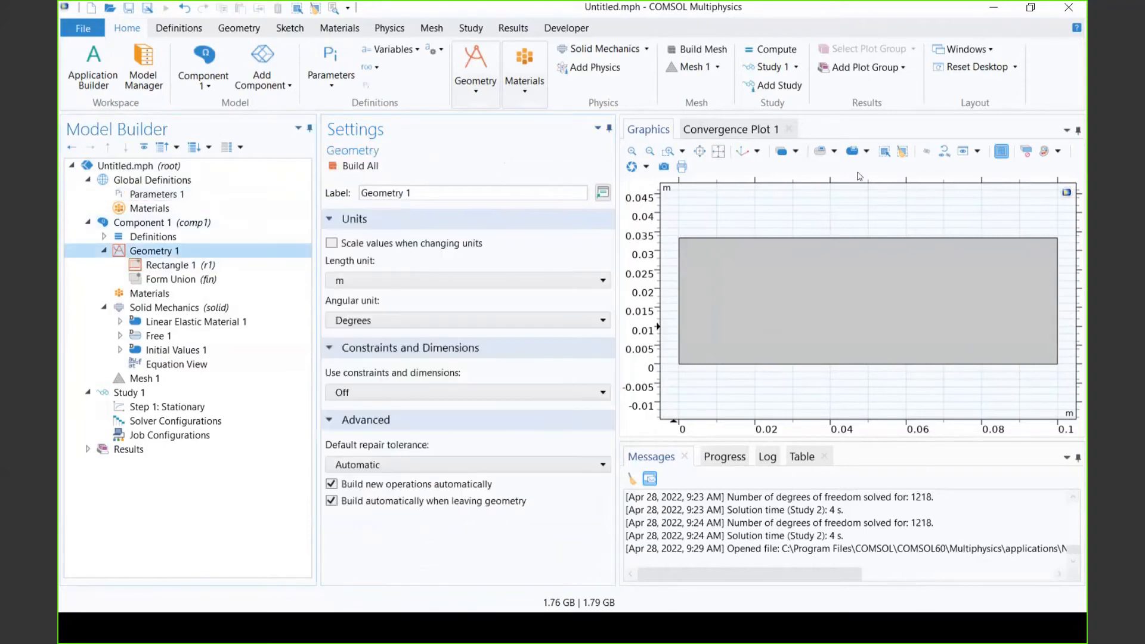
{"action": "left_click", "coordinate": [358, 166]}
{"action": "right_click_drag", "start_coordinate": [827, 280], "coordinate": [760, 316]}
{"action": "left_click", "coordinate": [723, 151]}
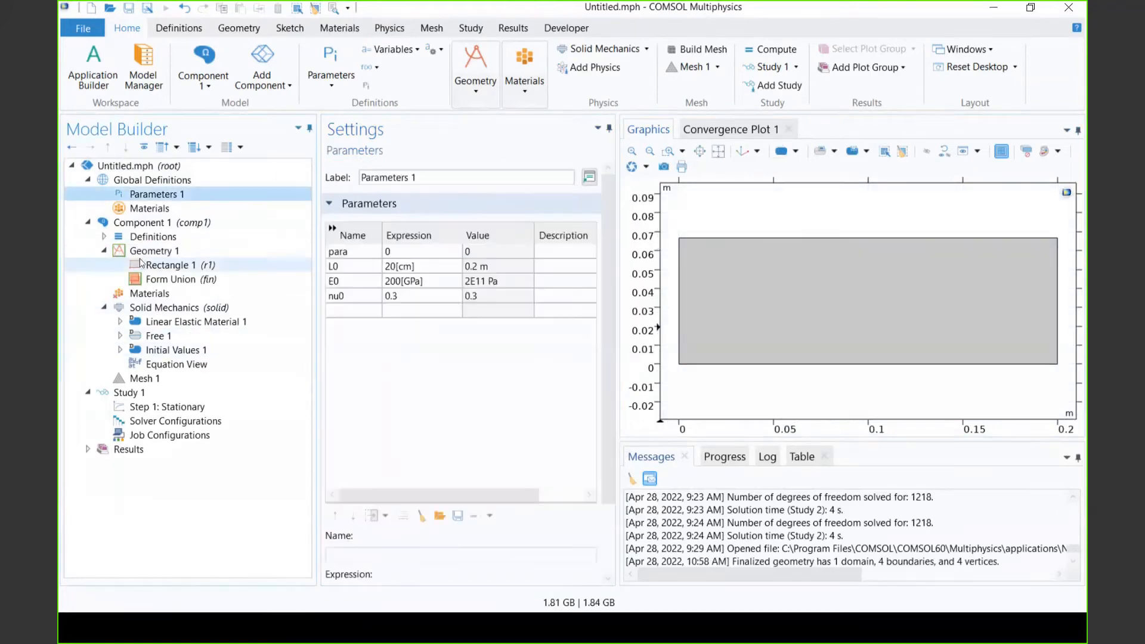
Examine how Rectangle 1's width and height depend on the global parameters, and look over the root and Geometry 1 settings
{"action": "left_click", "coordinate": [169, 266]}
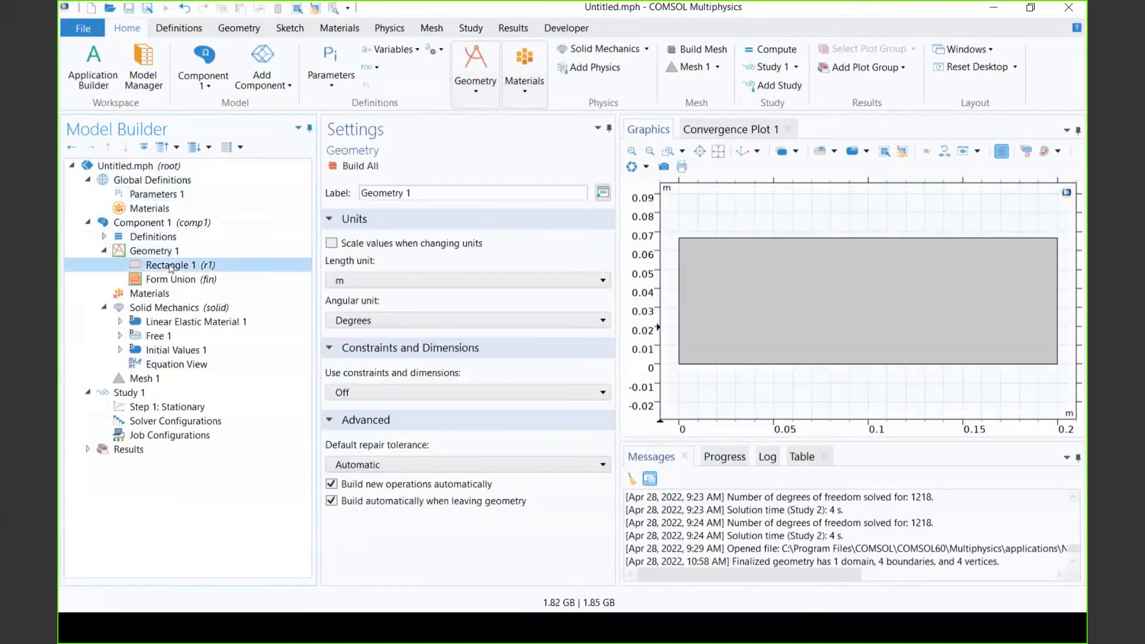
{"action": "left_click", "coordinate": [367, 299]}
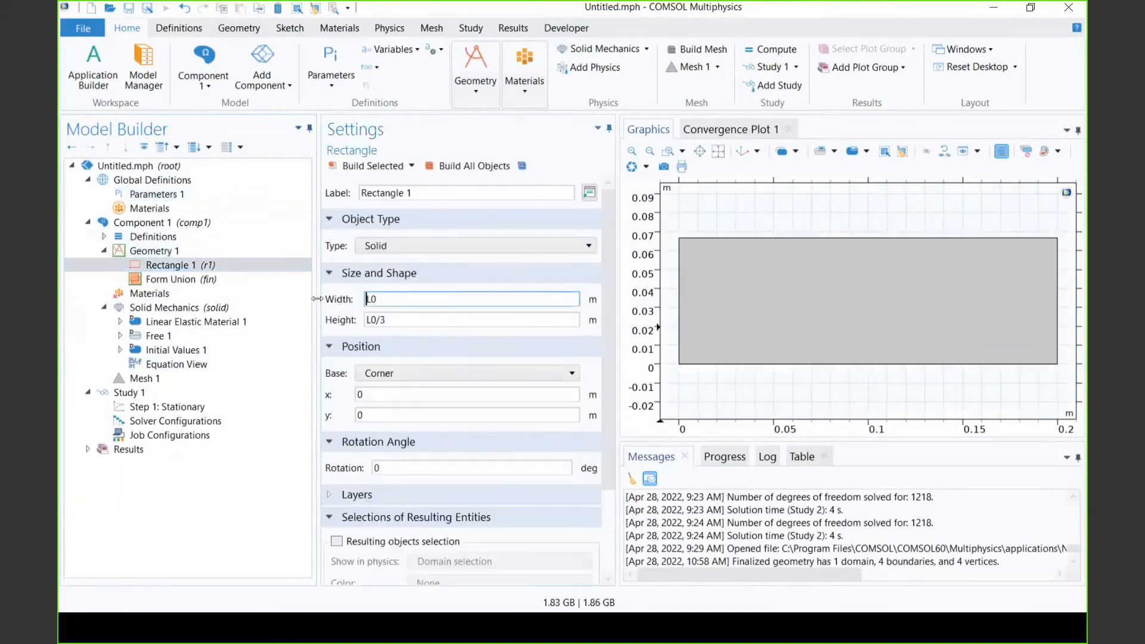
{"action": "triple_click", "coordinate": [378, 320]}
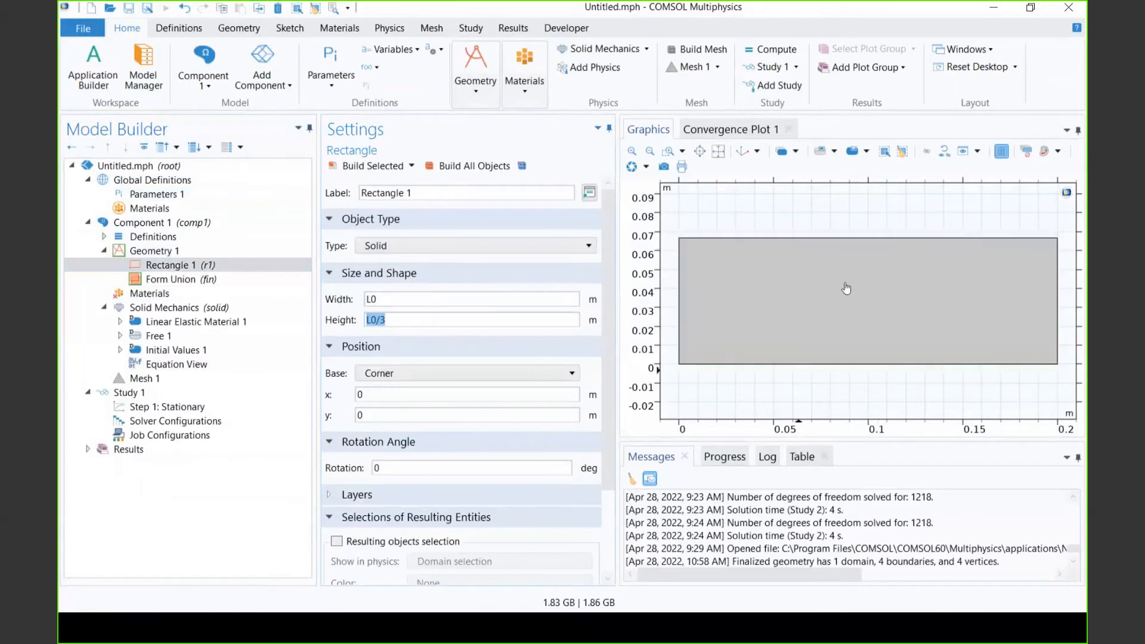
{"action": "left_click", "coordinate": [400, 321]}
{"action": "left_click", "coordinate": [386, 299]}
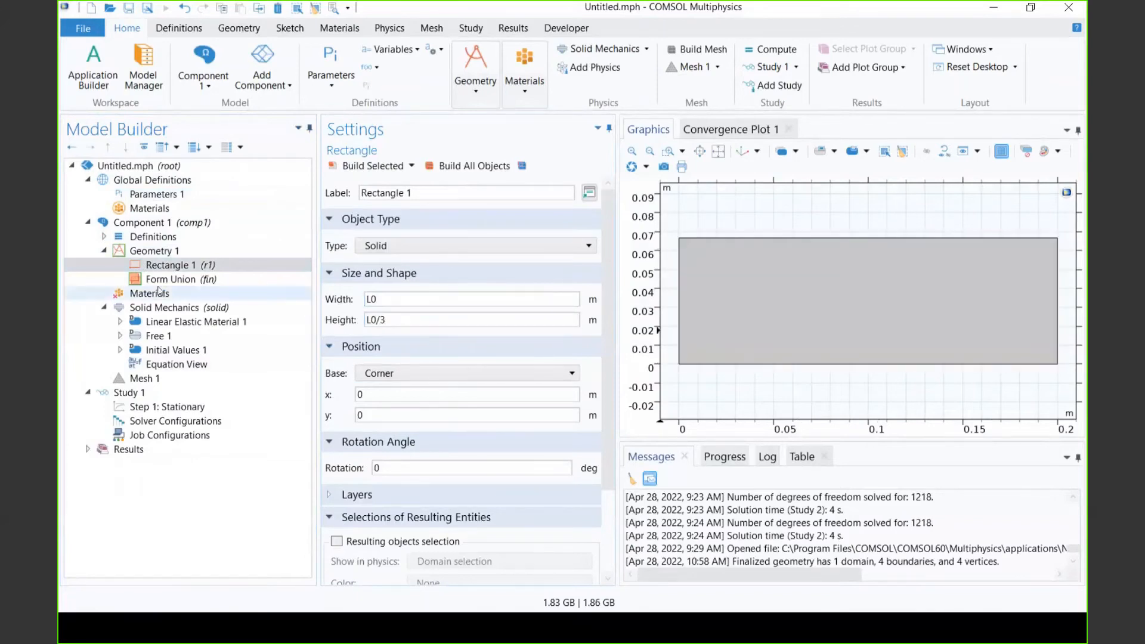
{"action": "left_click", "coordinate": [167, 196]}
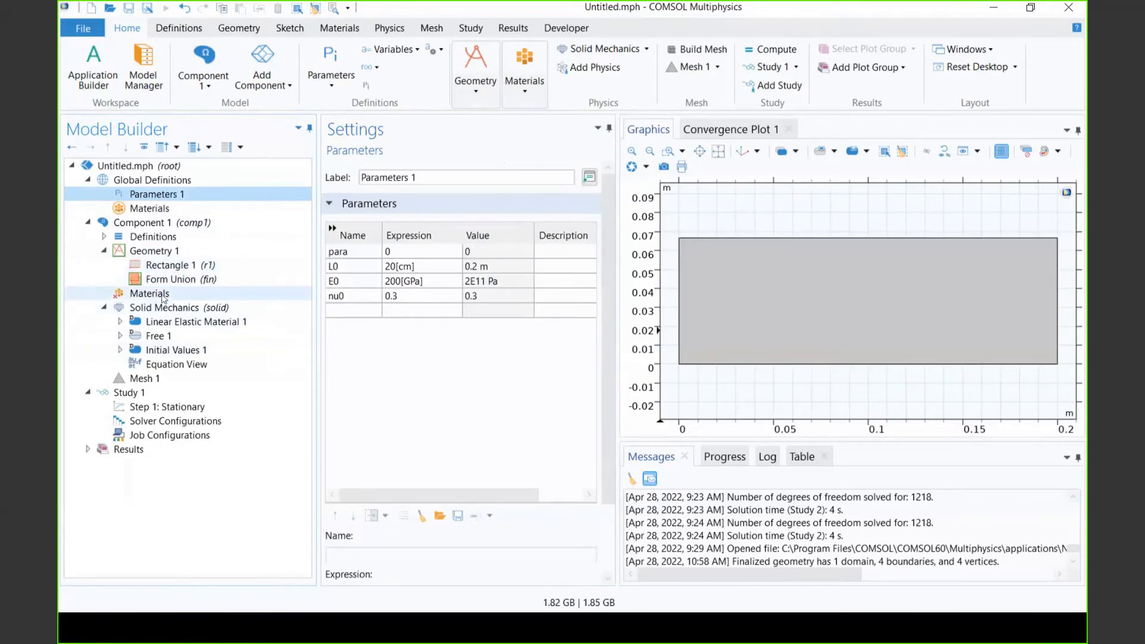
{"action": "left_click", "coordinate": [150, 293]}
{"action": "left_click", "coordinate": [179, 167]}
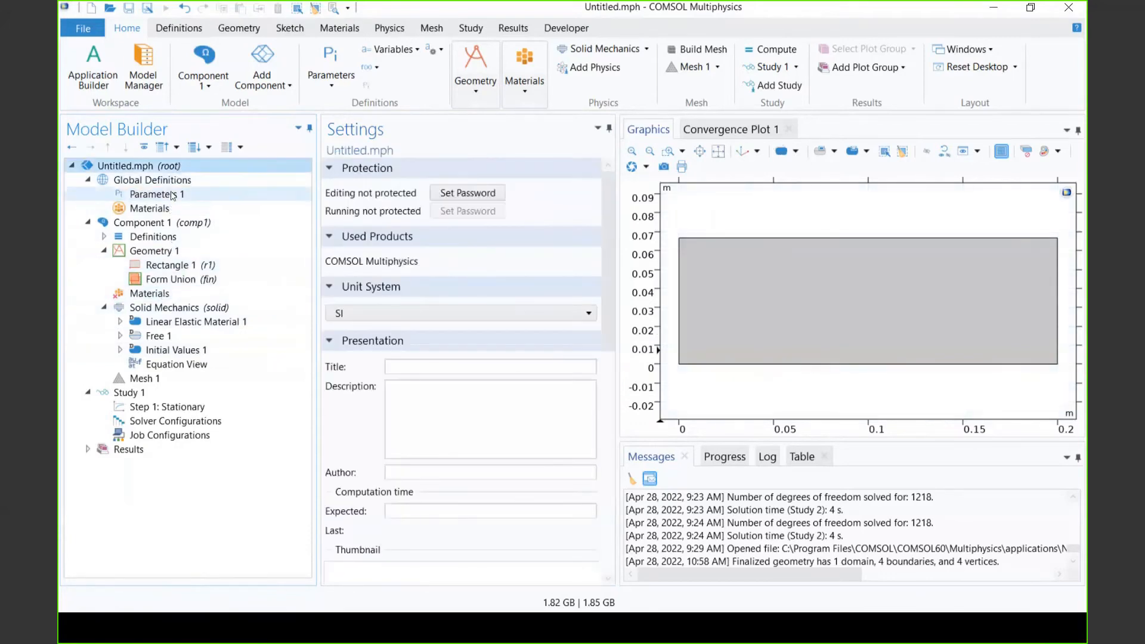
{"action": "left_click", "coordinate": [173, 195]}
{"action": "left_click", "coordinate": [172, 251]}
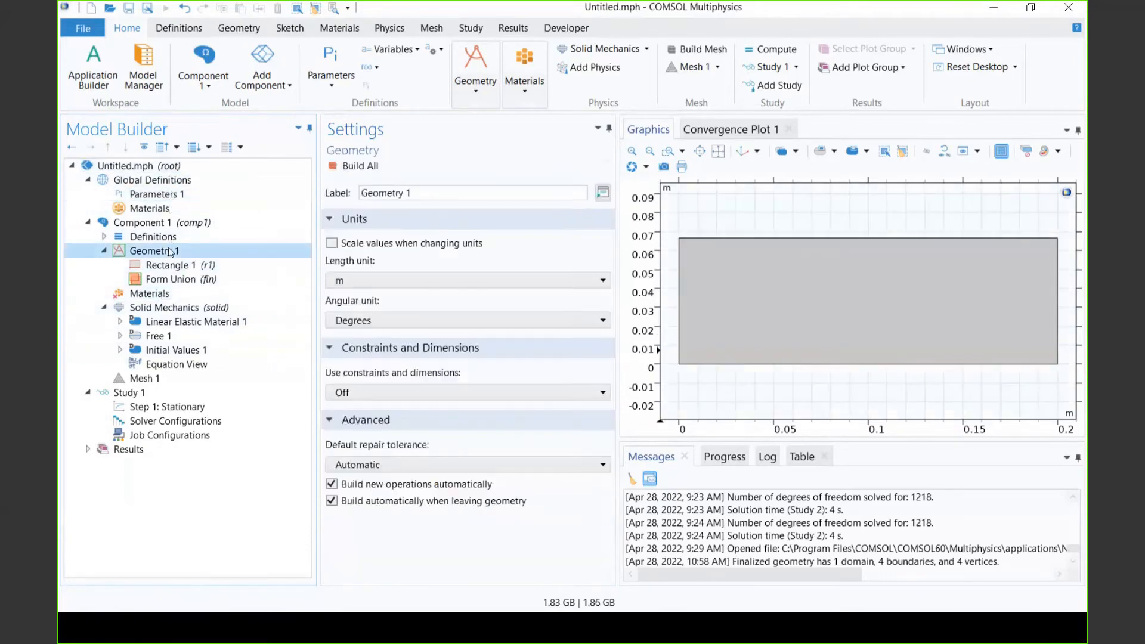
Open the Material Browser for Component 1's materials and look through the available material categories
{"action": "left_click", "coordinate": [152, 293]}
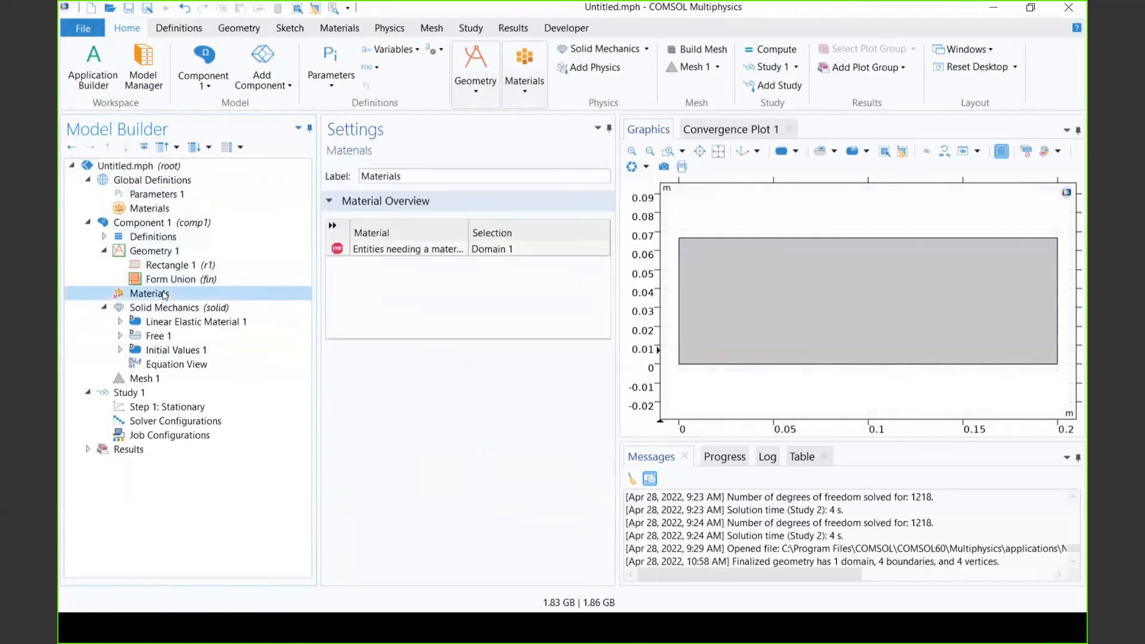
{"action": "left_click", "coordinate": [339, 28]}
{"action": "left_click", "coordinate": [171, 70]}
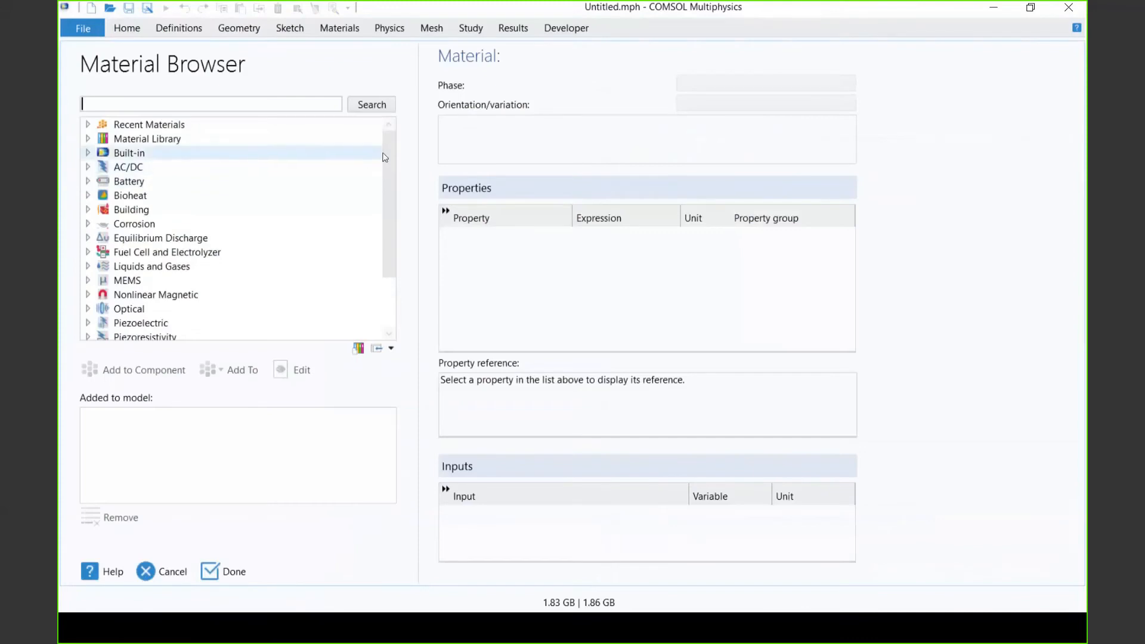
{"action": "scroll", "coordinate": [386, 179], "scroll_direction": "down", "scroll_amount": 1}
{"action": "left_click_drag", "start_coordinate": [389, 203], "coordinate": [399, 137]}
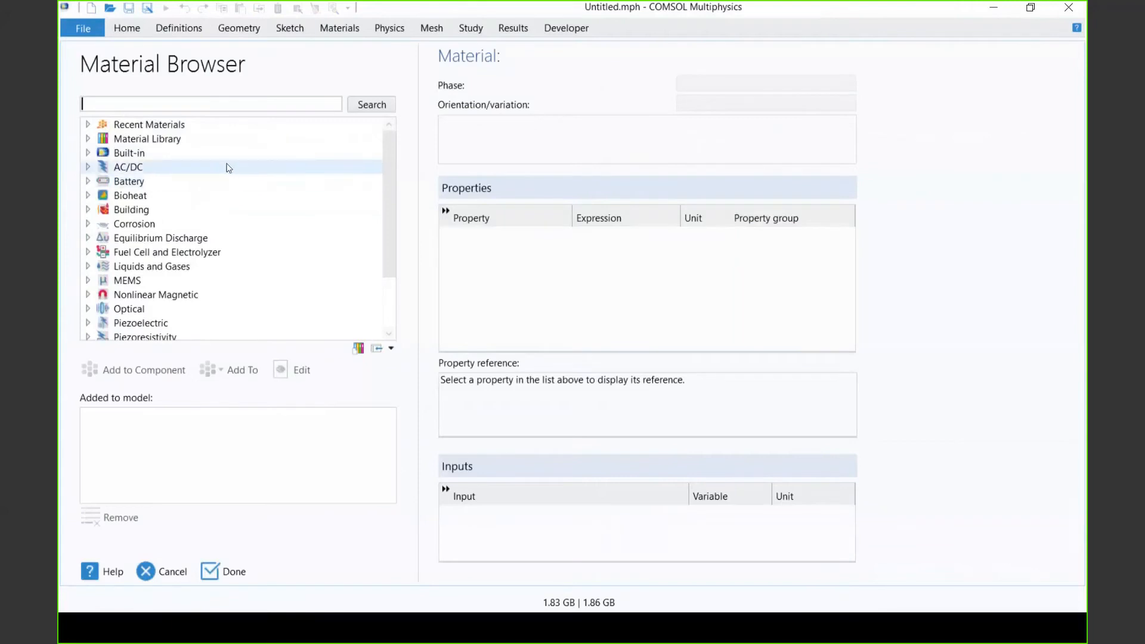
{"action": "scroll", "coordinate": [228, 166], "scroll_direction": "down", "scroll_amount": 2}
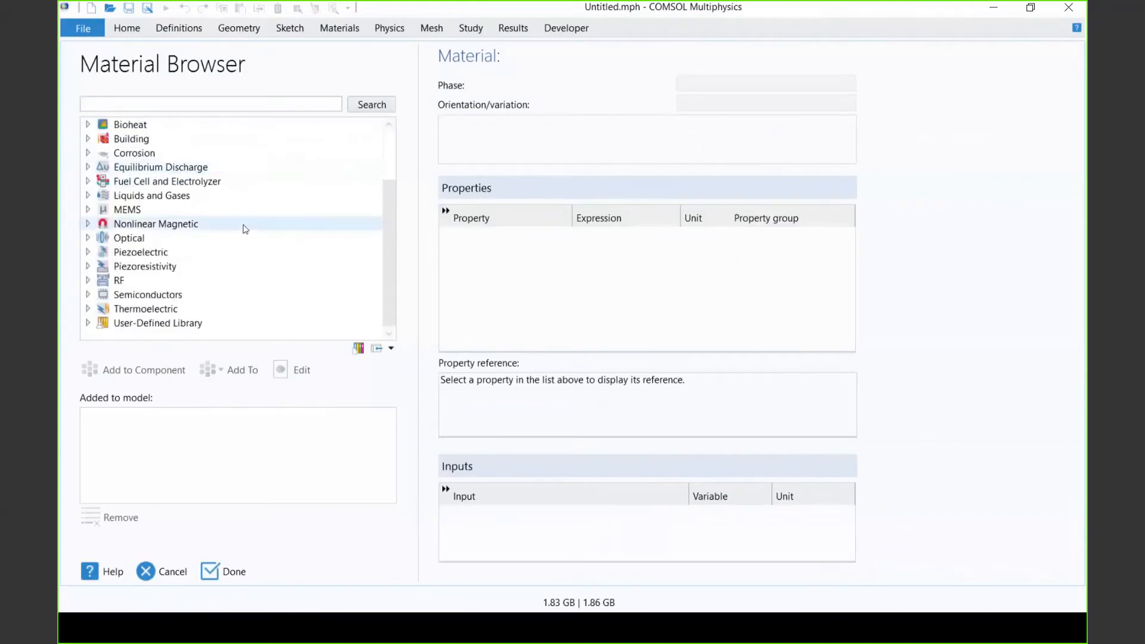
{"action": "scroll", "coordinate": [236, 227], "scroll_direction": "up", "scroll_amount": 2}
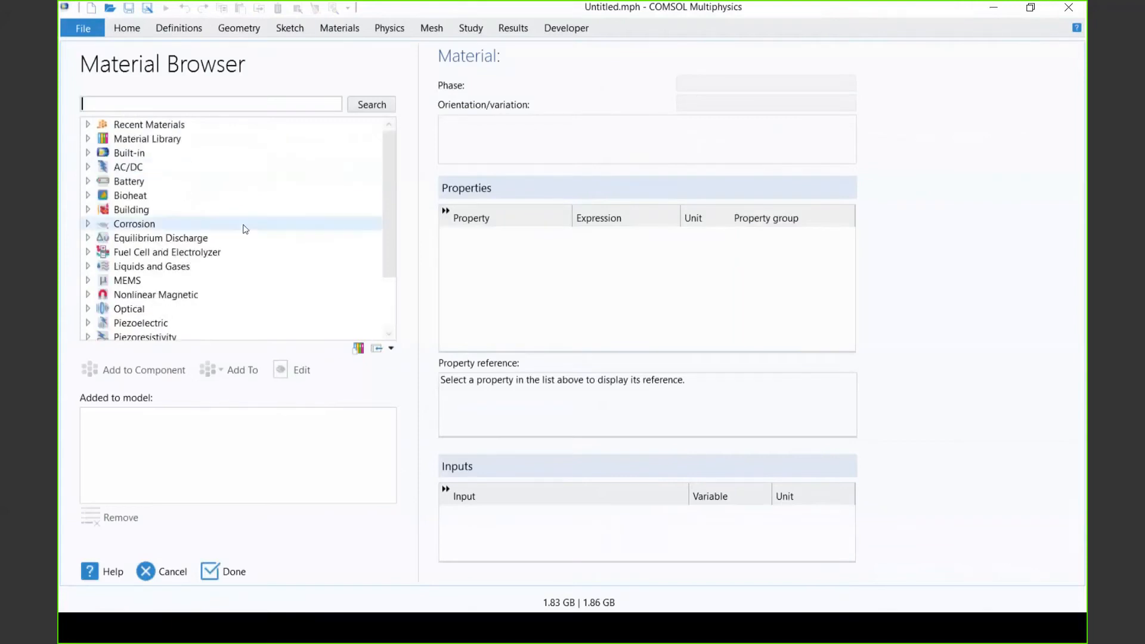
Check the Young's modulus and Poisson's ratio of the built-in Aluminum material and add it to Component 1
{"action": "left_click", "coordinate": [88, 152]}
{"action": "left_click", "coordinate": [165, 199]}
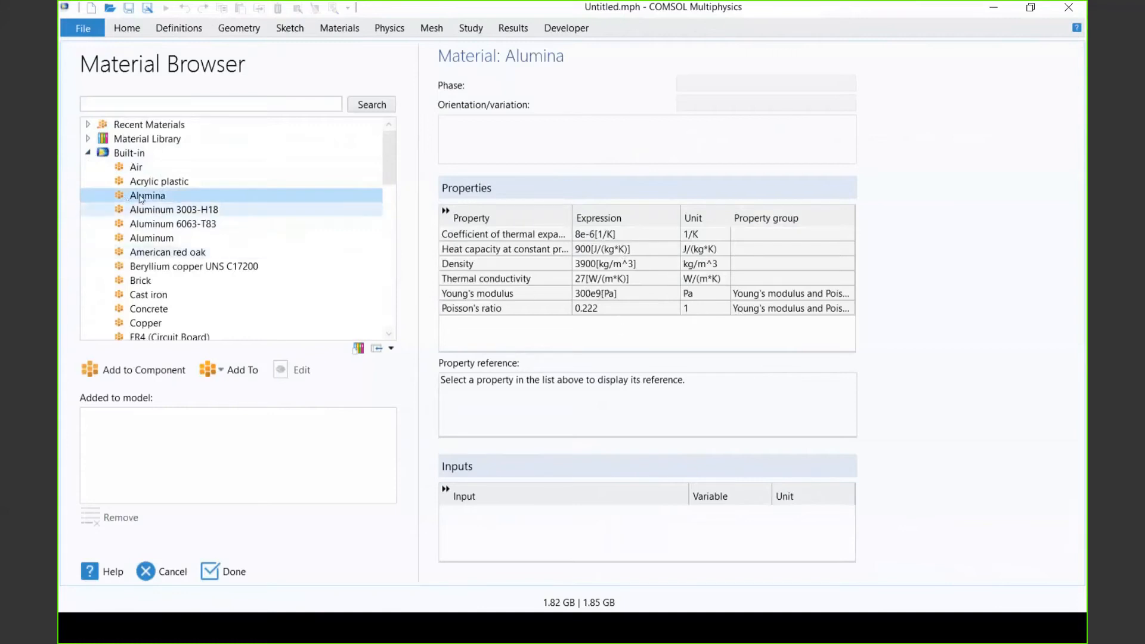
{"action": "left_click", "coordinate": [154, 238]}
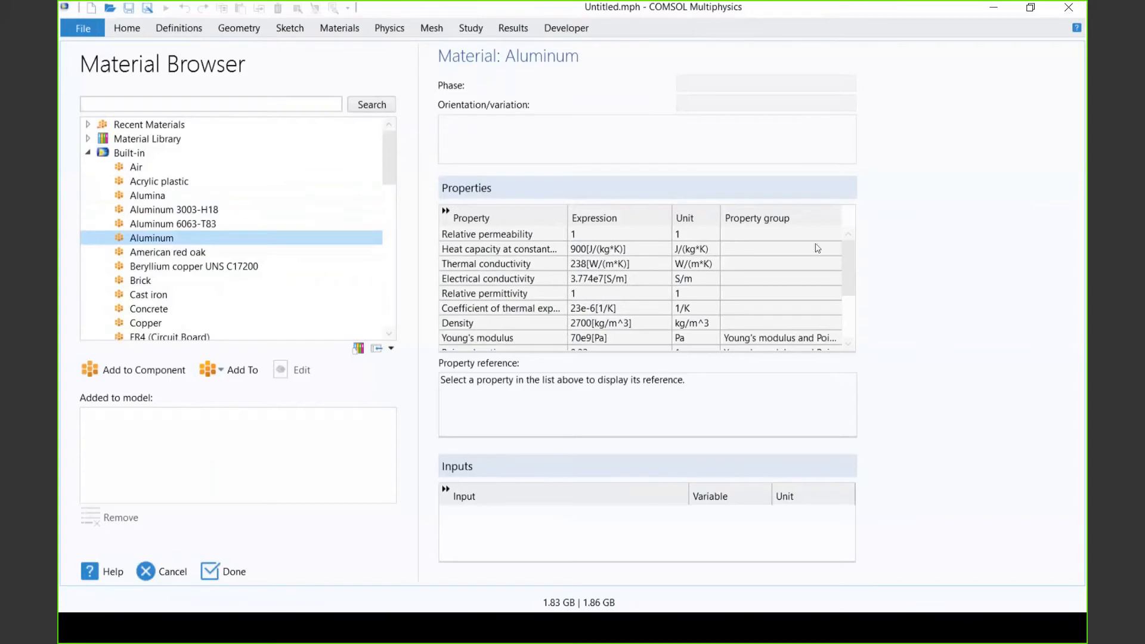
{"action": "scroll", "coordinate": [848, 253], "scroll_direction": "down", "scroll_amount": 2}
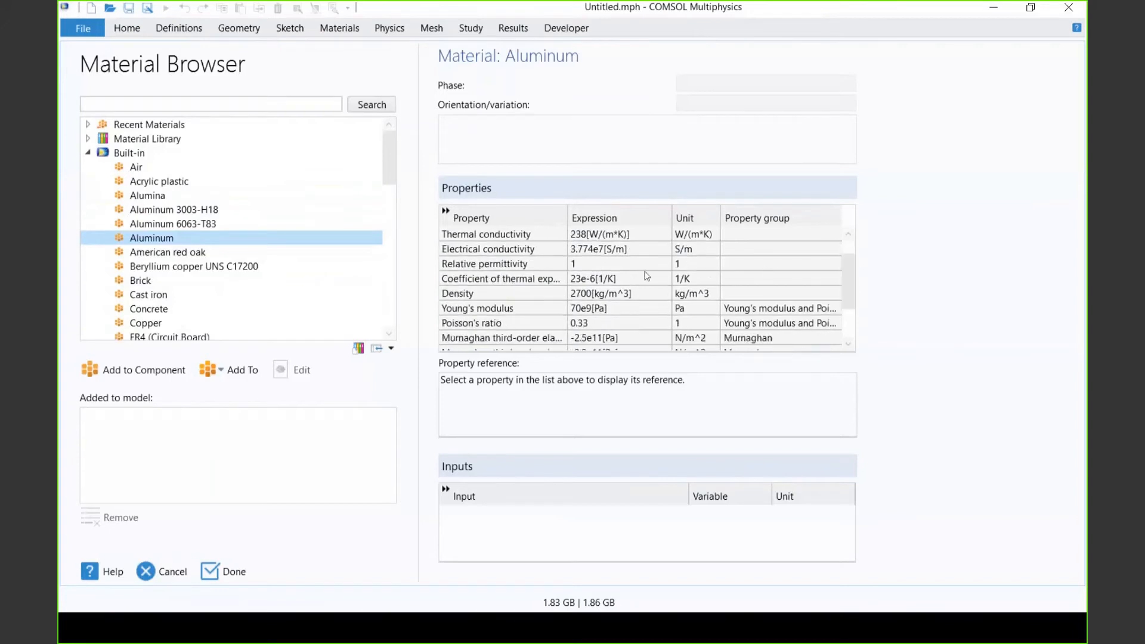
{"action": "left_click", "coordinate": [601, 308]}
{"action": "left_click", "coordinate": [604, 325]}
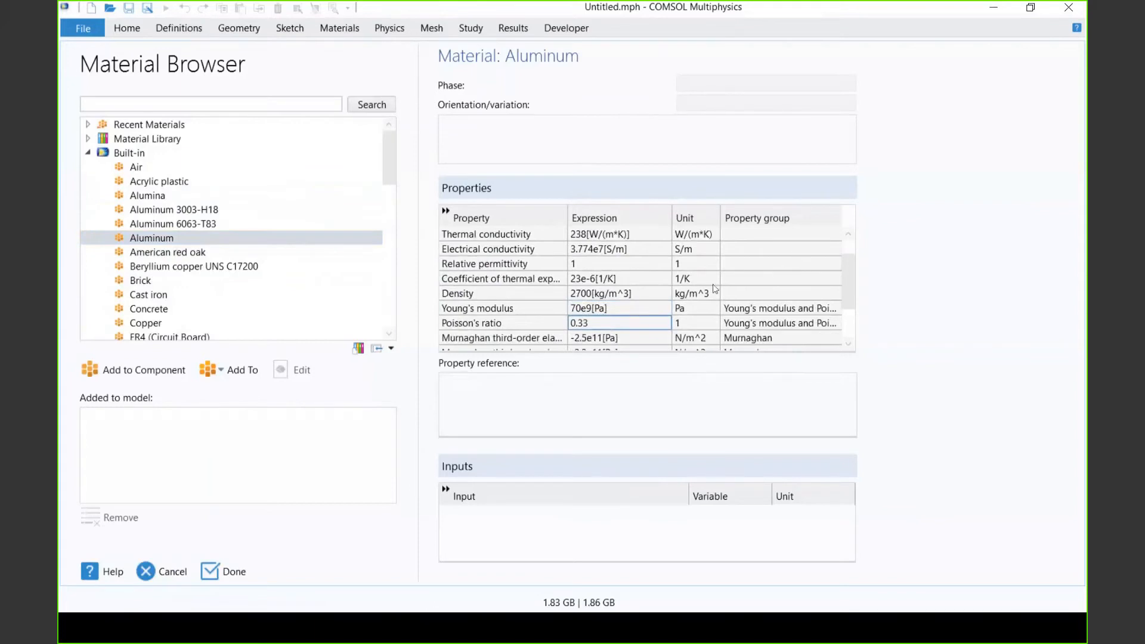
{"action": "left_click", "coordinate": [598, 310]}
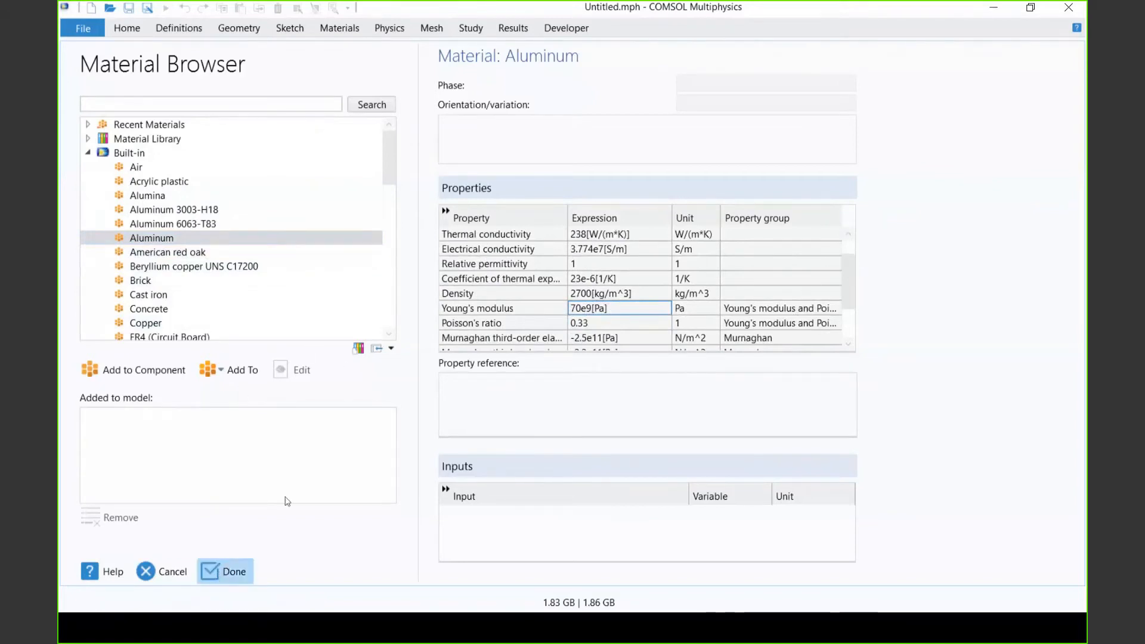
{"action": "double_click", "coordinate": [233, 239]}
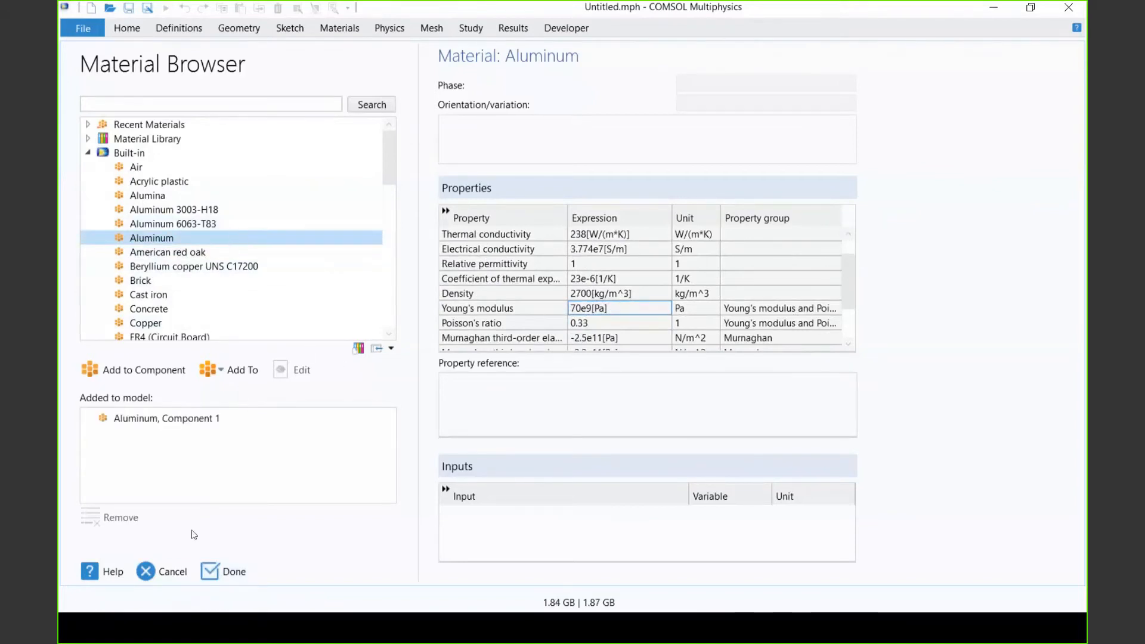
{"action": "left_click", "coordinate": [223, 571]}
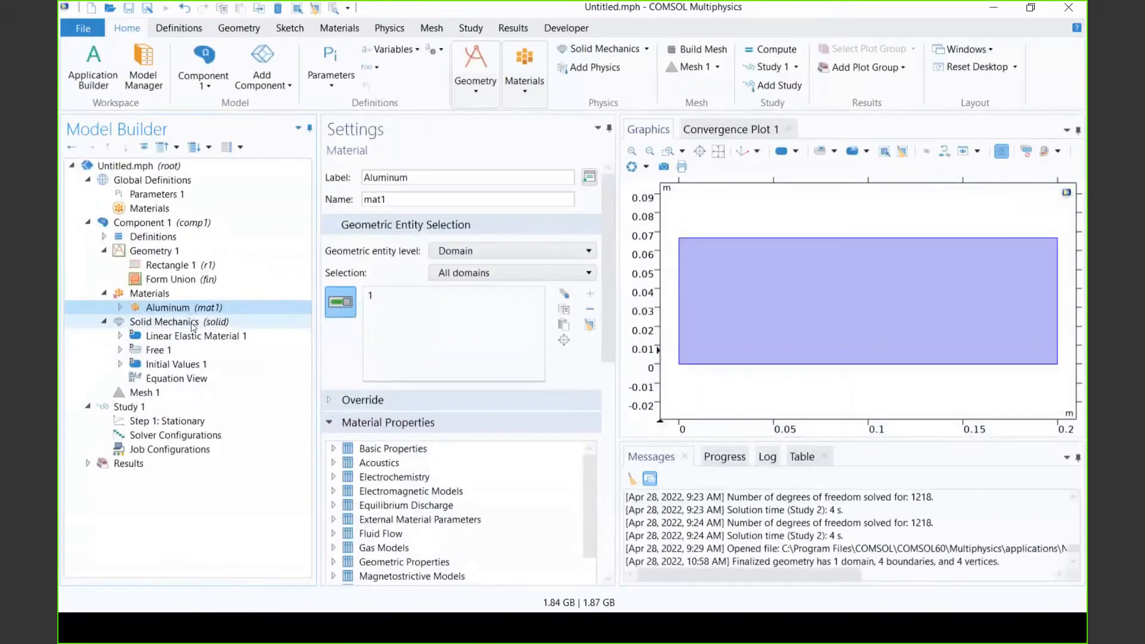
Review the Solid Mechanics settings and Linear Elastic Material 1's available solid models and elastic property specification options
{"action": "left_click", "coordinate": [188, 322]}
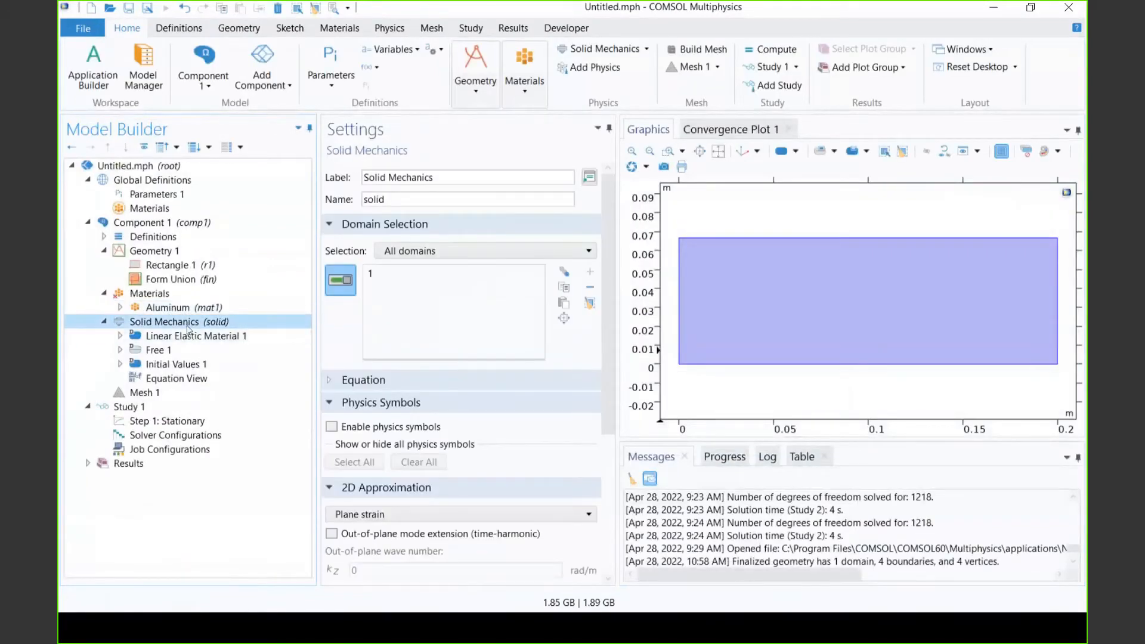
{"action": "left_click", "coordinate": [191, 336]}
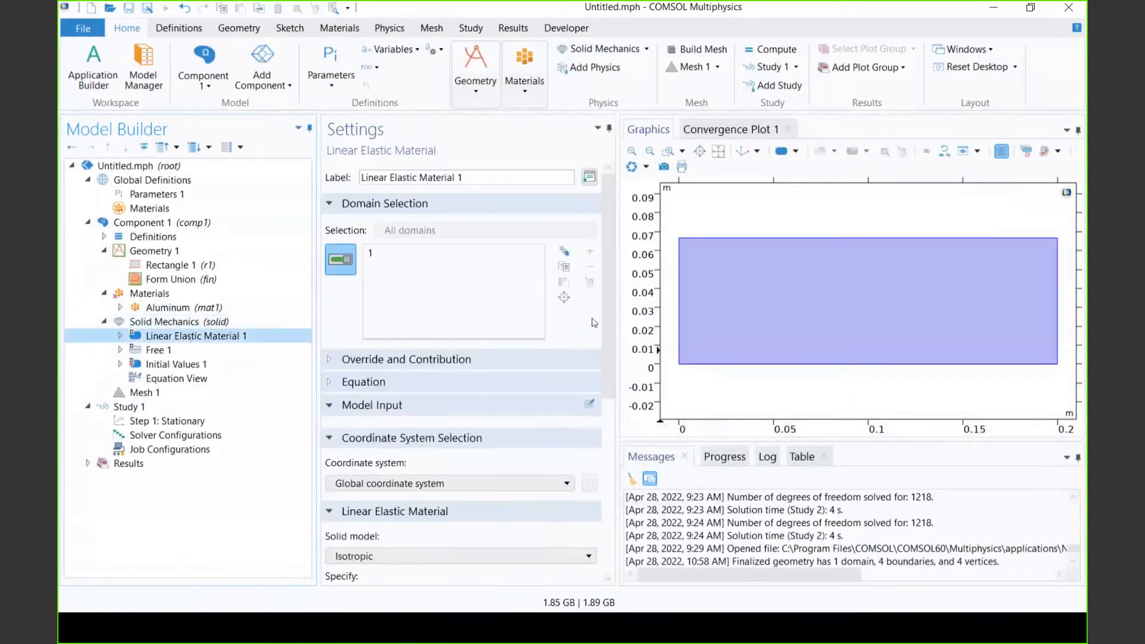
{"action": "scroll", "coordinate": [444, 446], "scroll_direction": "down", "scroll_amount": 4}
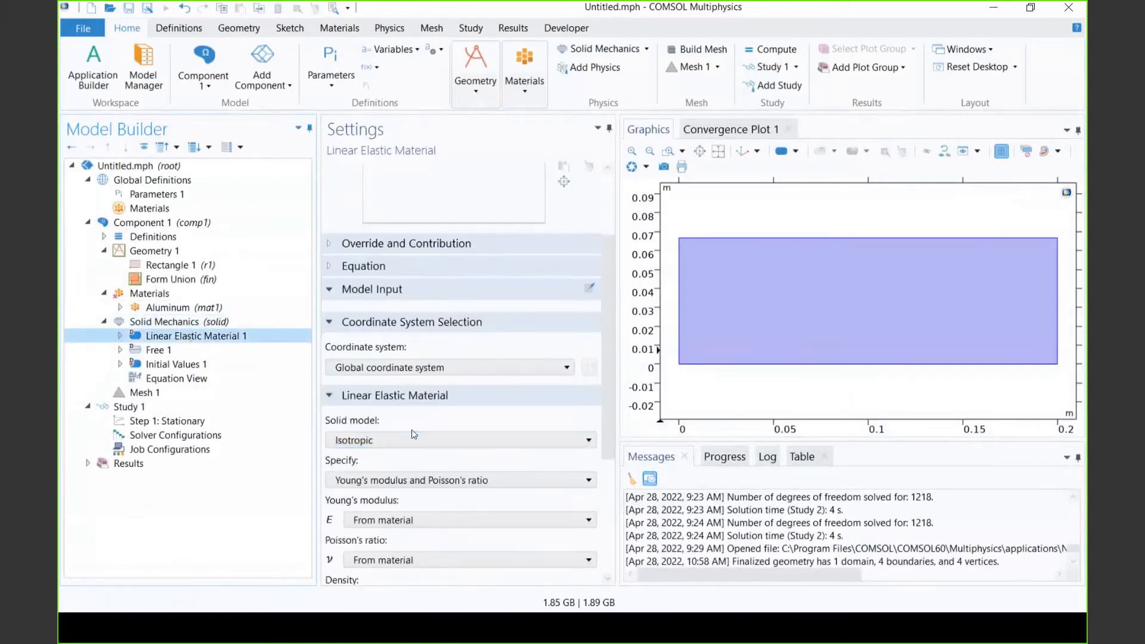
{"action": "left_click", "coordinate": [366, 403]}
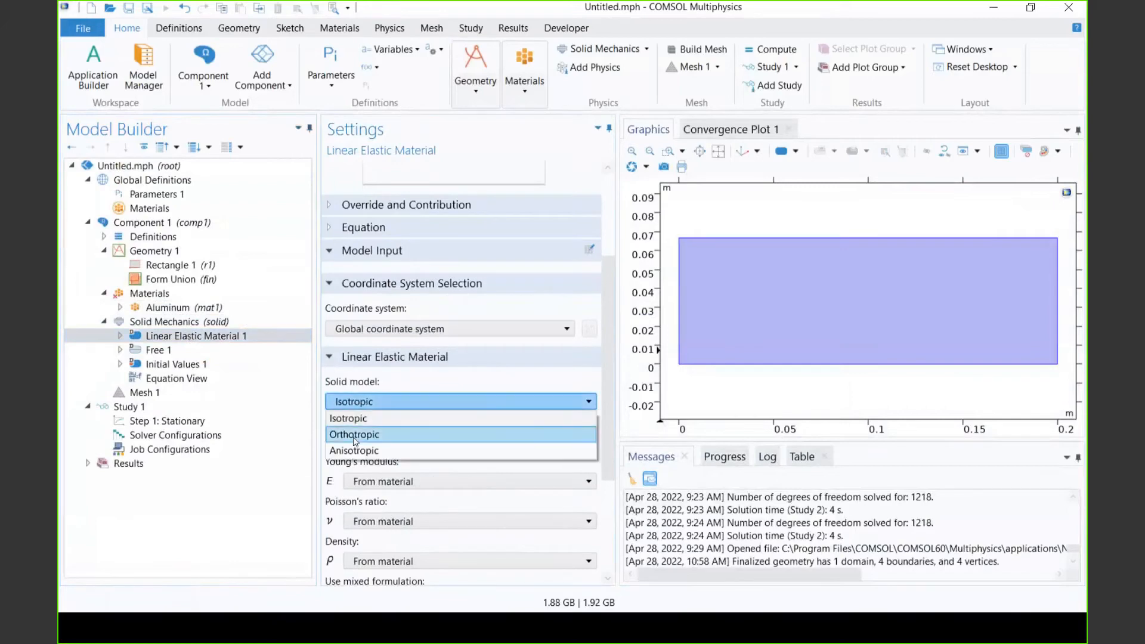
{"action": "left_click", "coordinate": [382, 417]}
{"action": "left_click", "coordinate": [377, 444]}
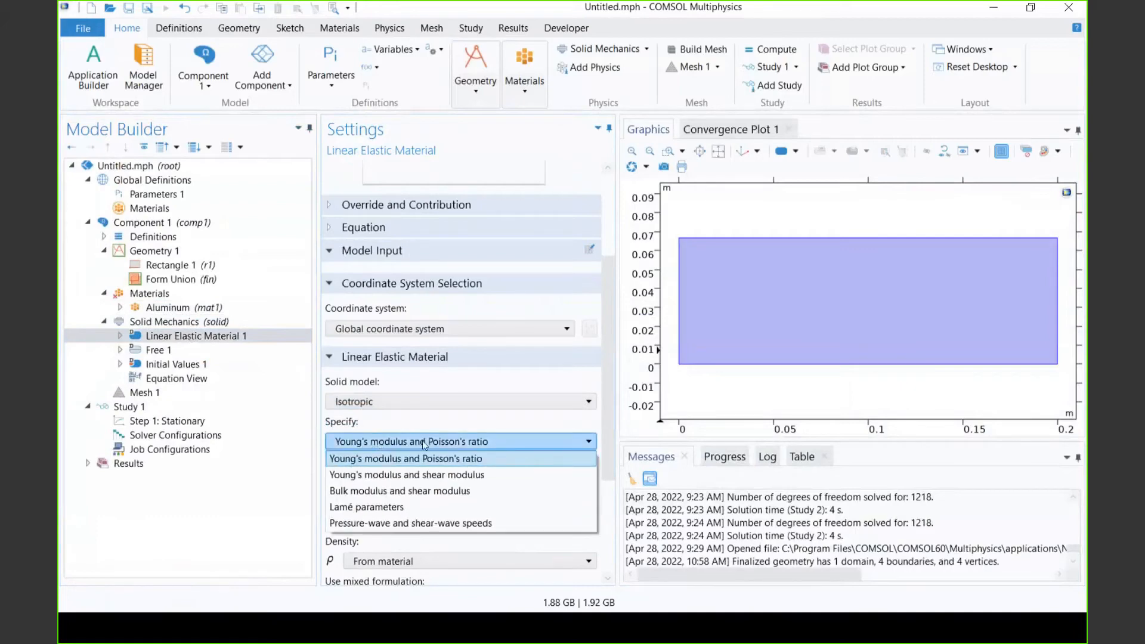
{"action": "left_click", "coordinate": [437, 443]}
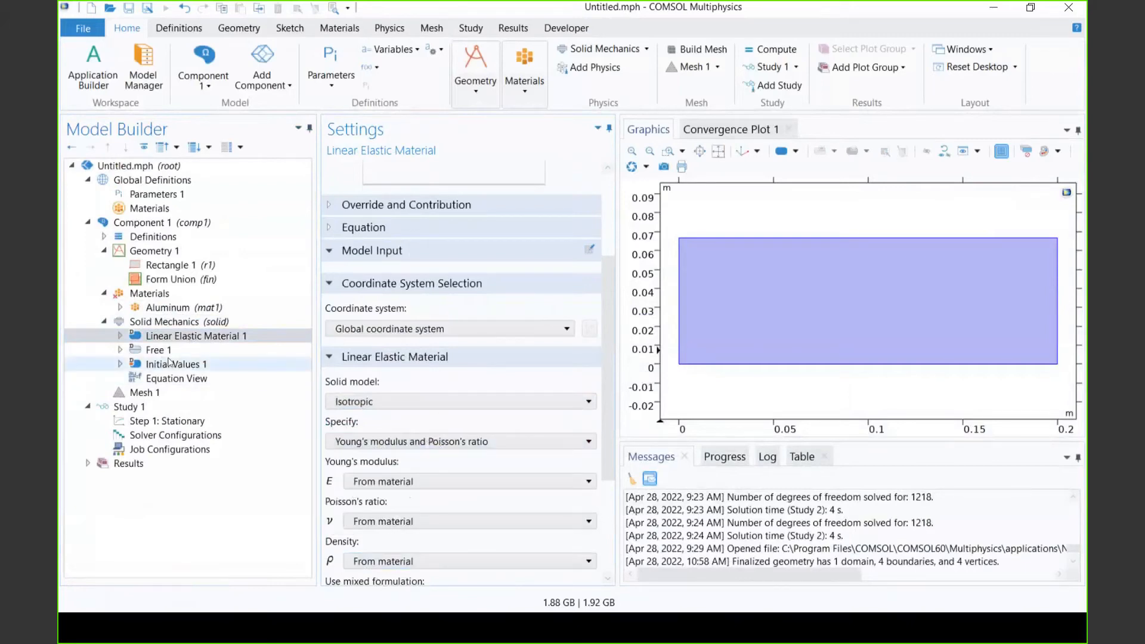
Add a Roller constraint to the left and bottom edges of the rectangle
{"action": "right_click", "coordinate": [182, 323]}
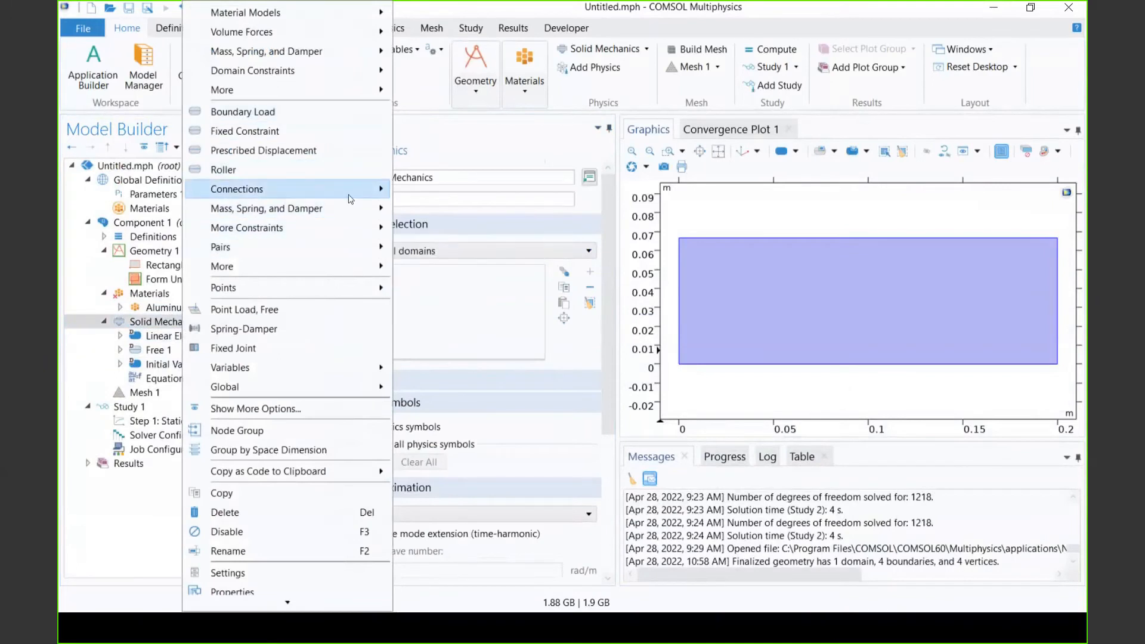
{"action": "mouse_move", "coordinate": [350, 198]}
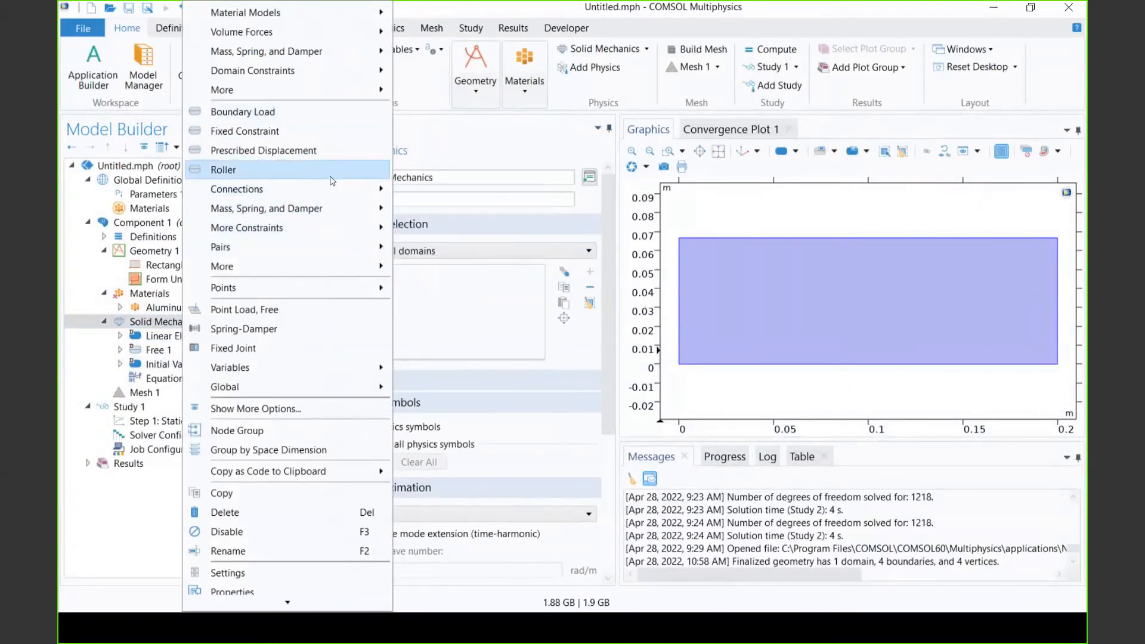
{"action": "left_click", "coordinate": [331, 171]}
{"action": "left_click", "coordinate": [679, 269]}
{"action": "left_click", "coordinate": [740, 364]}
Add a Prescribed Displacement on the rectangle's right edge and prescribe an x-direction displacement of L0/100
{"action": "left_click", "coordinate": [170, 322]}
{"action": "right_click", "coordinate": [170, 321]}
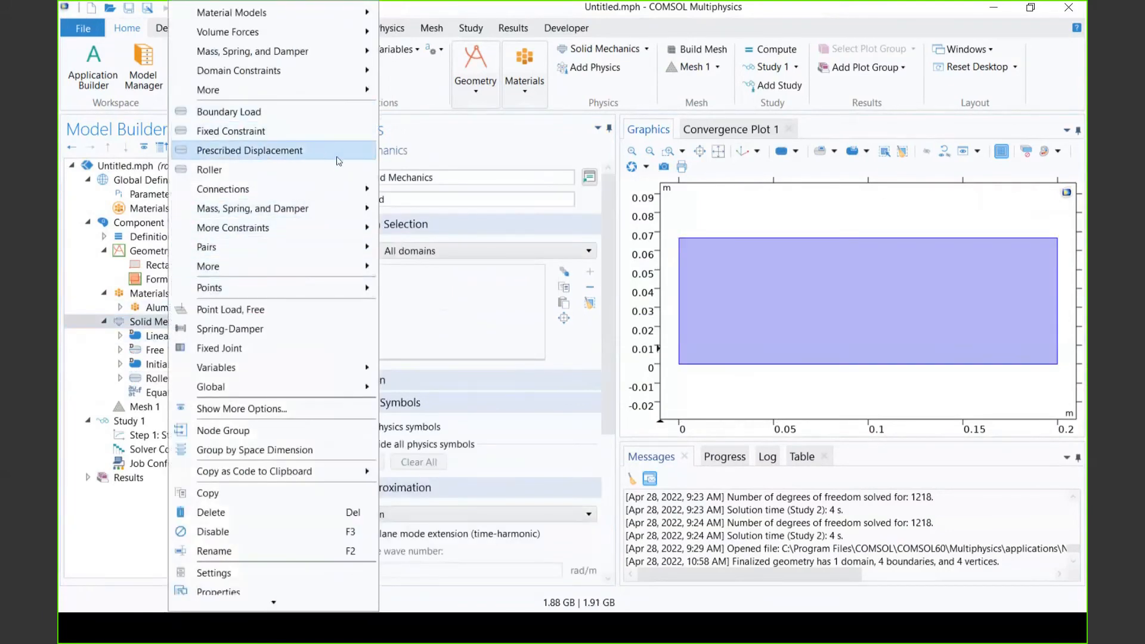
{"action": "left_click", "coordinate": [332, 150]}
{"action": "left_click", "coordinate": [1055, 295]}
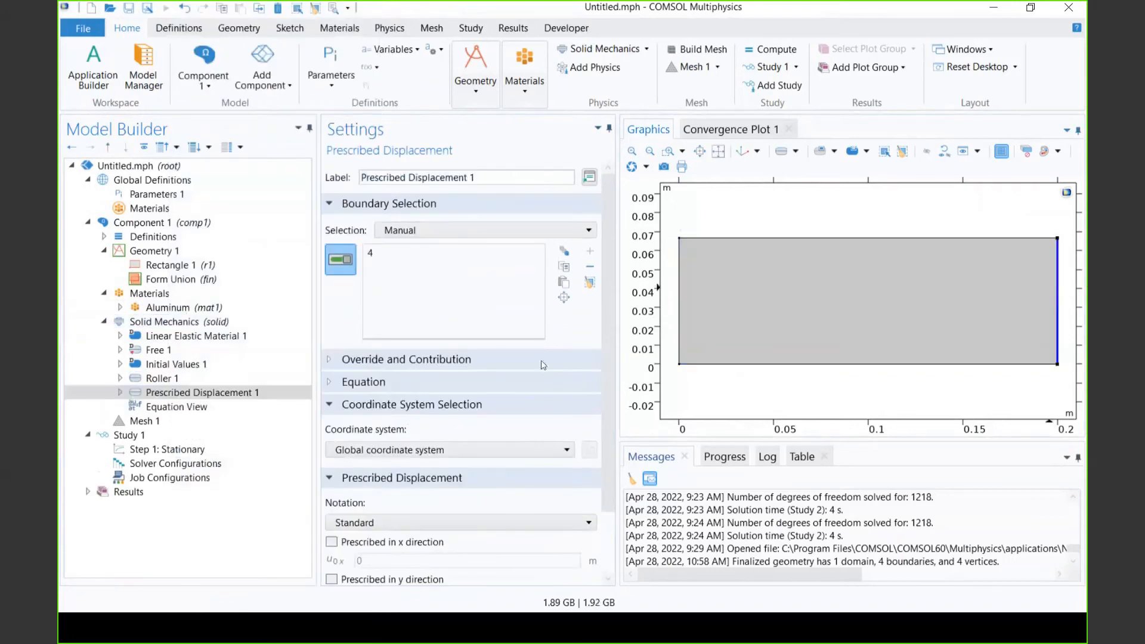
{"action": "scroll", "coordinate": [596, 383], "scroll_direction": "down", "scroll_amount": 3}
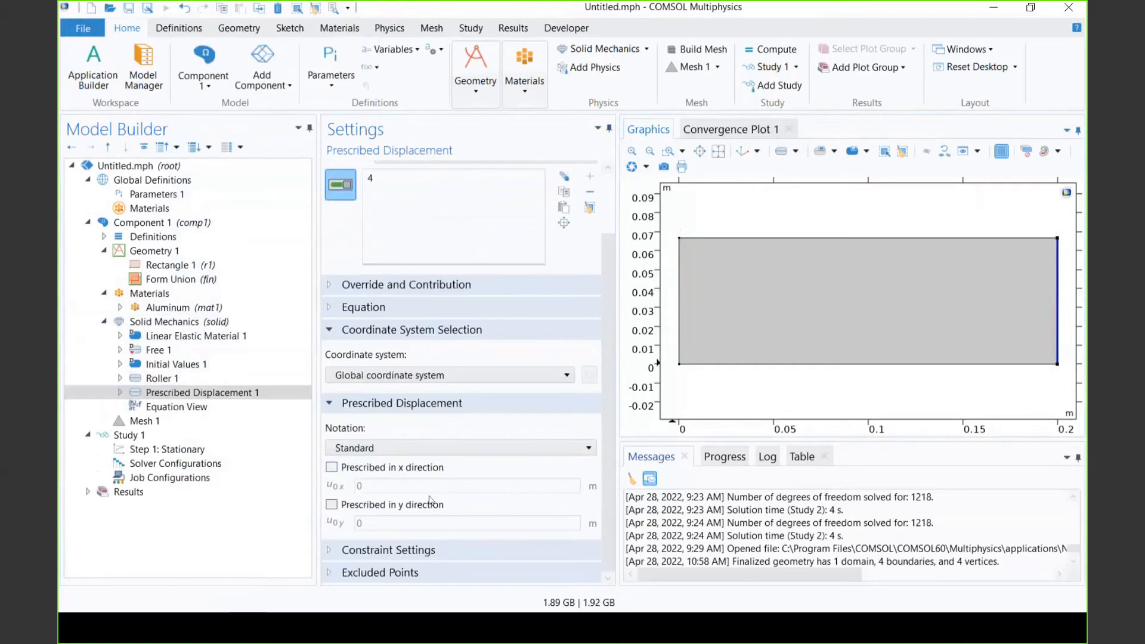
{"action": "left_click", "coordinate": [332, 467]}
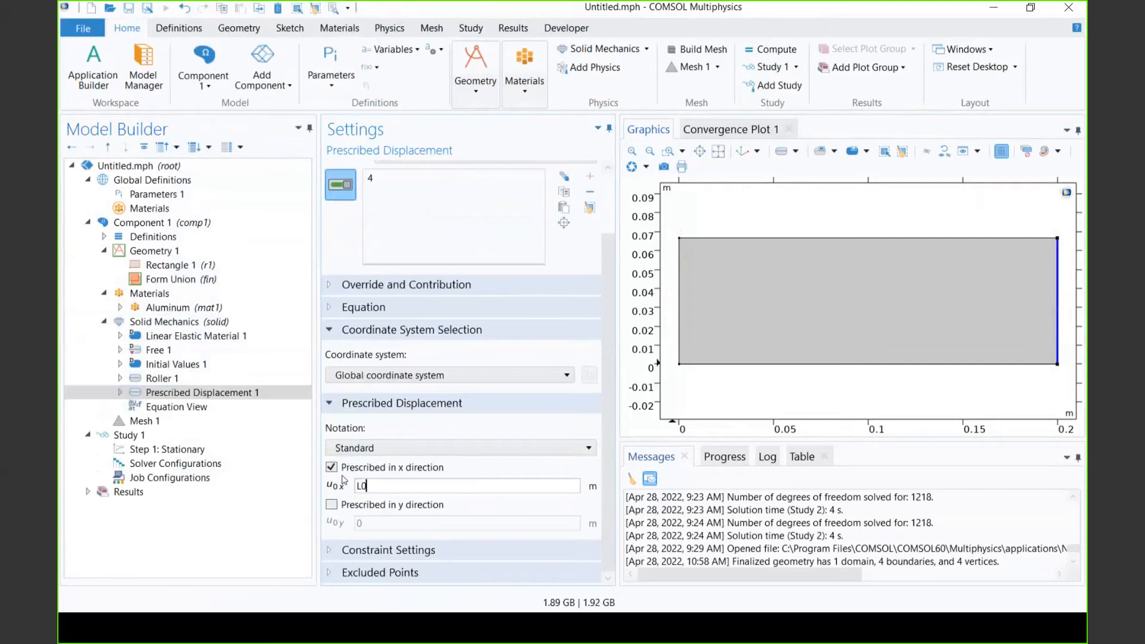
{"action": "type", "text": "L0/100"}
Check the Study 1 and Mesh 1 settings, and compute the stationary study with the physics-controlled mesh
{"action": "left_click", "coordinate": [140, 436]}
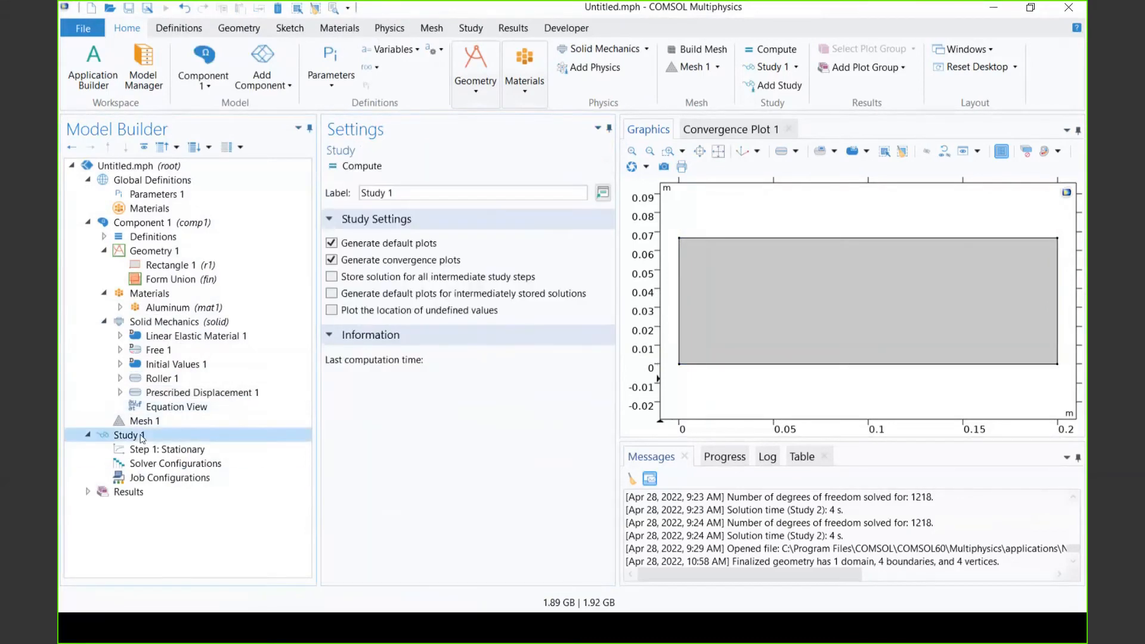
{"action": "left_click", "coordinate": [149, 425]}
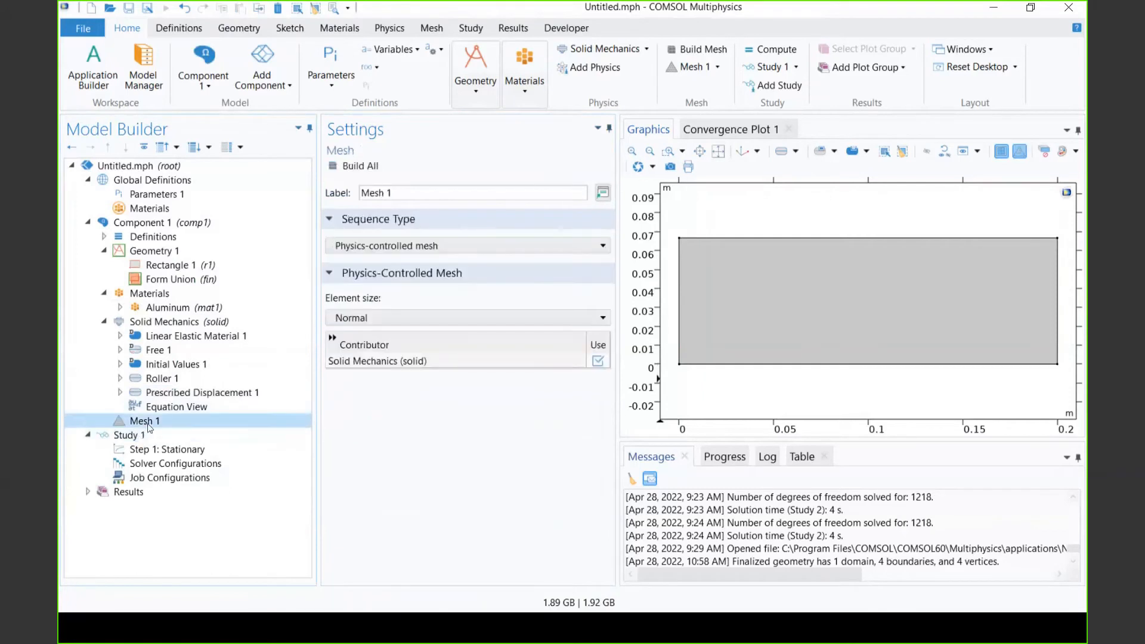
{"action": "left_click", "coordinate": [141, 434]}
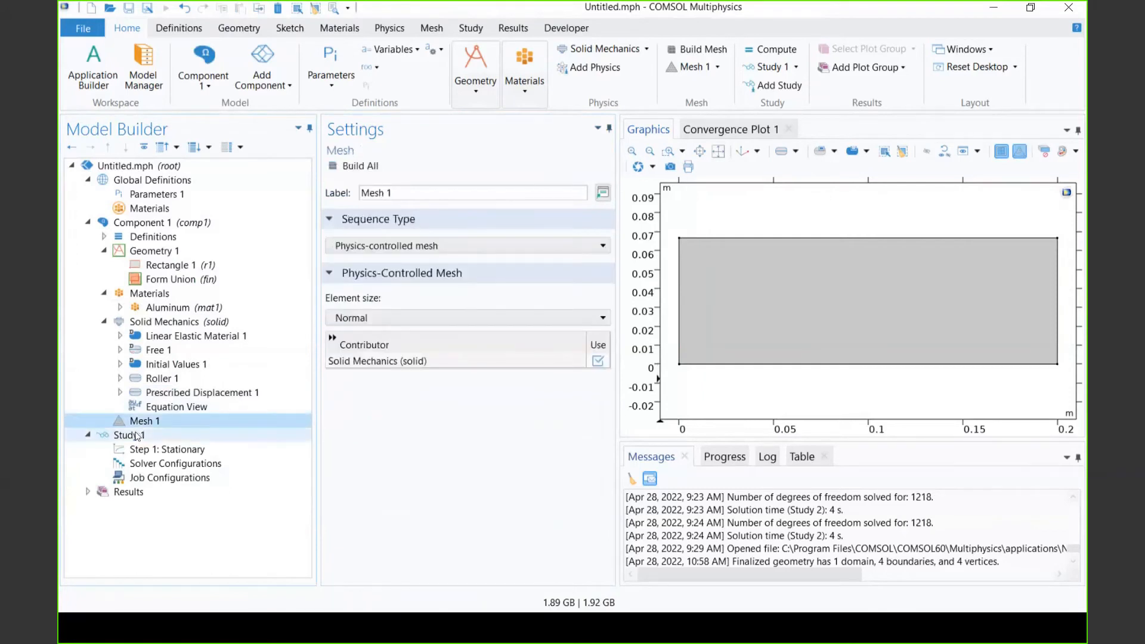
{"action": "left_click", "coordinate": [783, 56]}
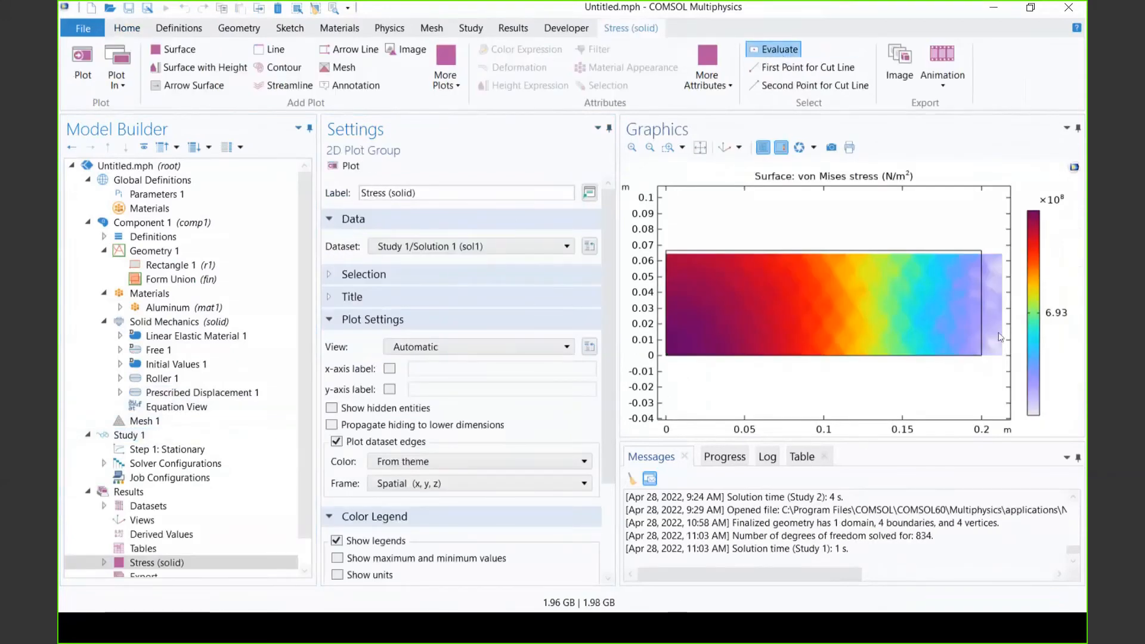
Add a Mapped mesh operation to Mesh 1 for the remaining domains and build the whole mesh
{"action": "left_click", "coordinate": [154, 421]}
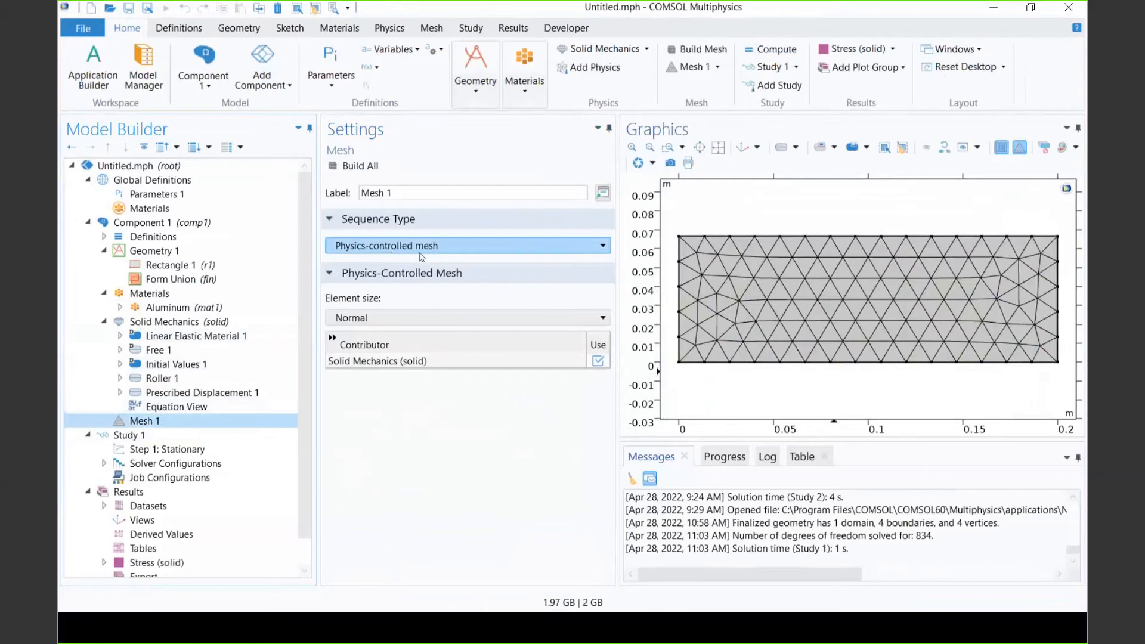
{"action": "right_click", "coordinate": [188, 420]}
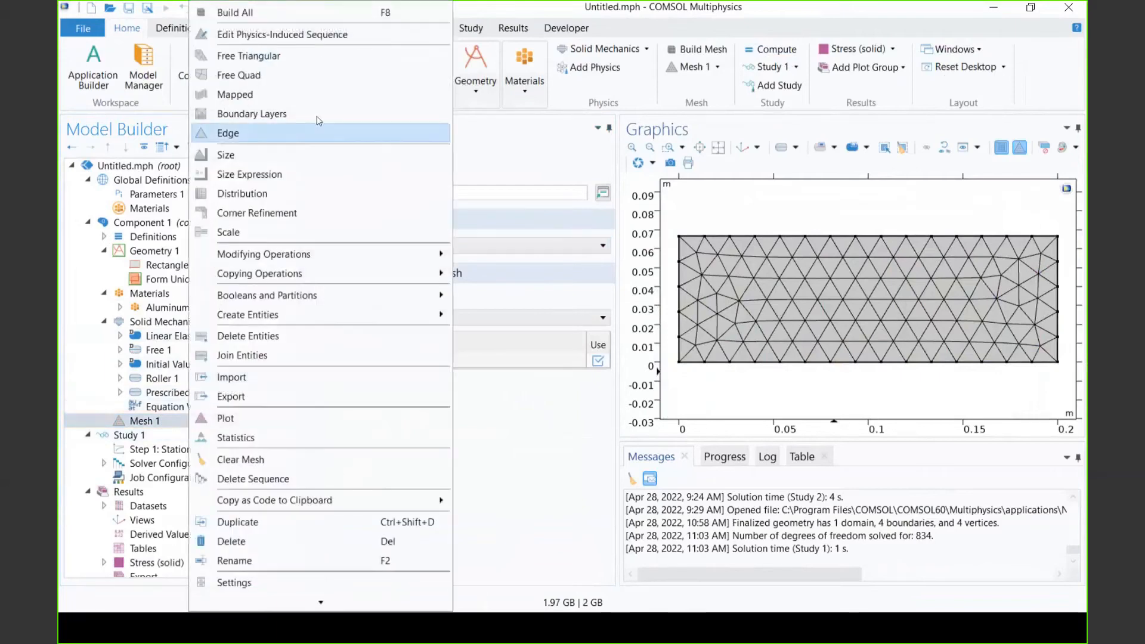
{"action": "left_click", "coordinate": [284, 96]}
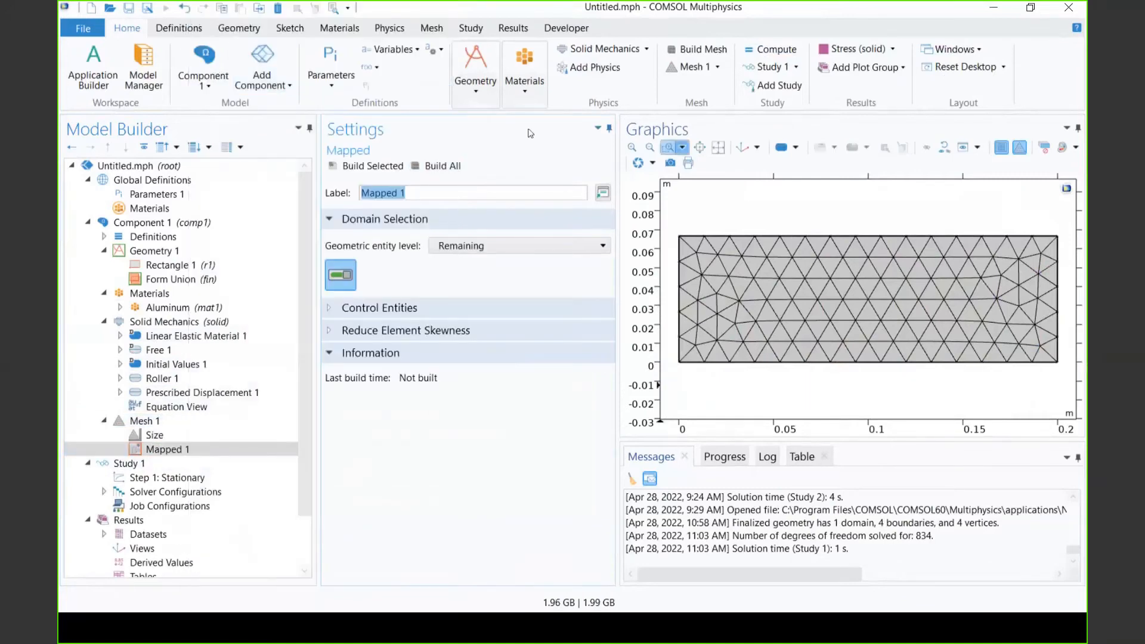
{"action": "left_click", "coordinate": [453, 167]}
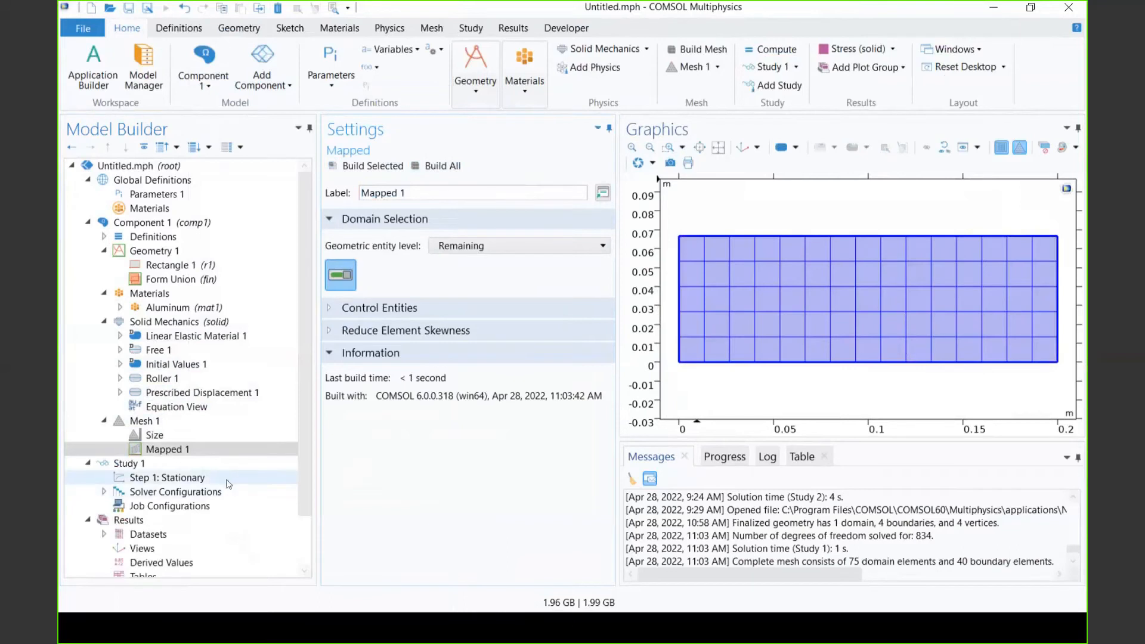
Set Mesh 1's predefined element size to Extra coarse and rebuild the whole mesh
{"action": "left_click", "coordinate": [153, 434]}
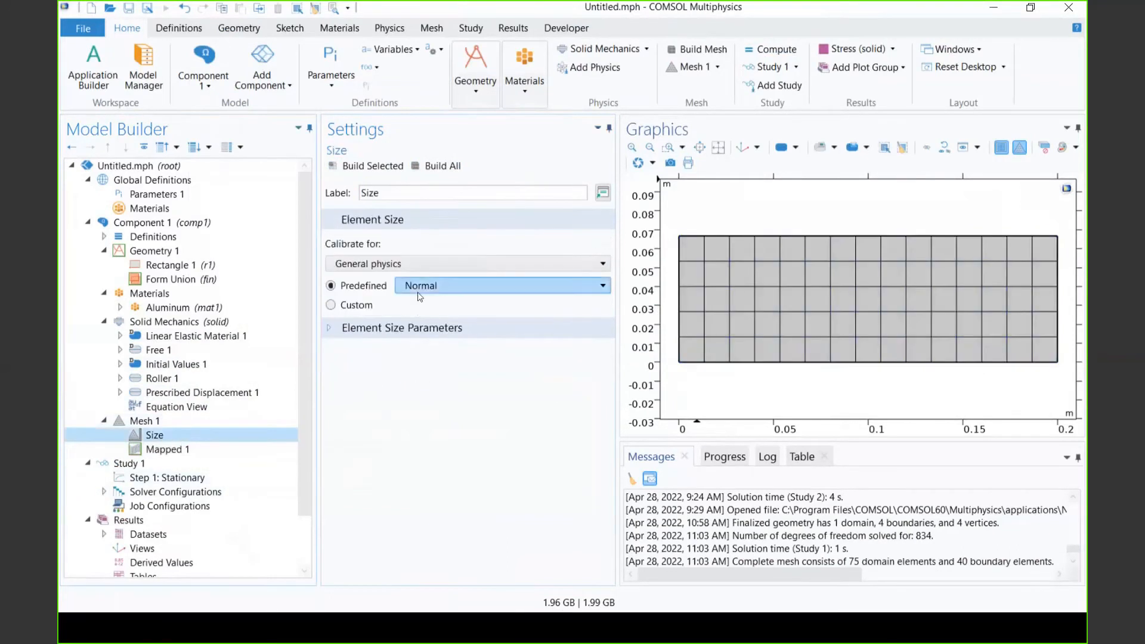
{"action": "left_click", "coordinate": [429, 285]}
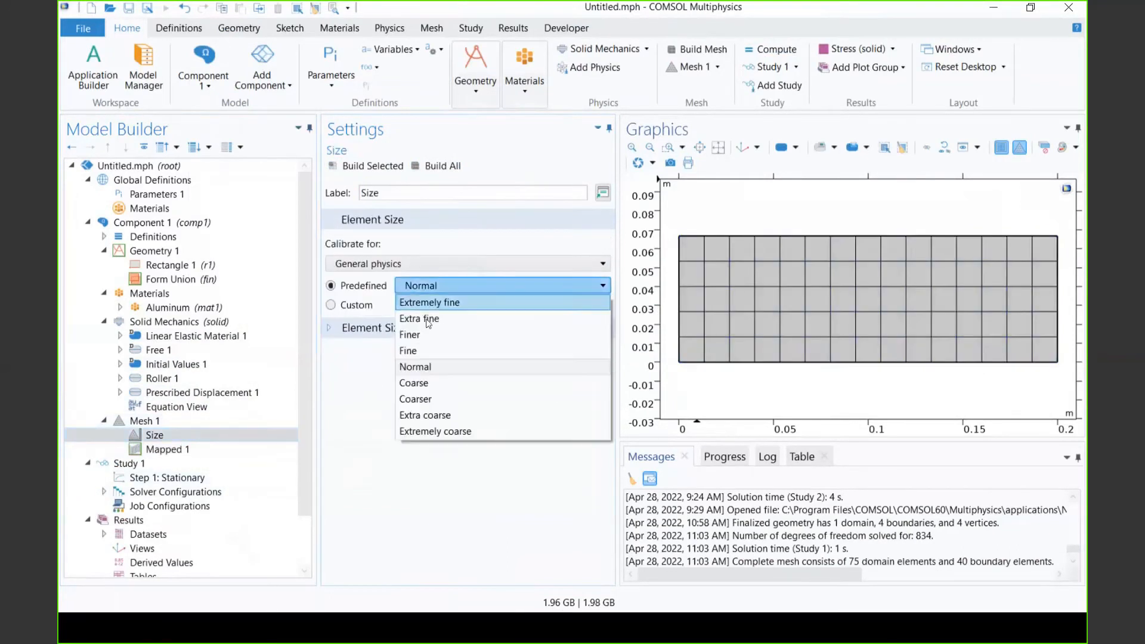
{"action": "left_click", "coordinate": [456, 416]}
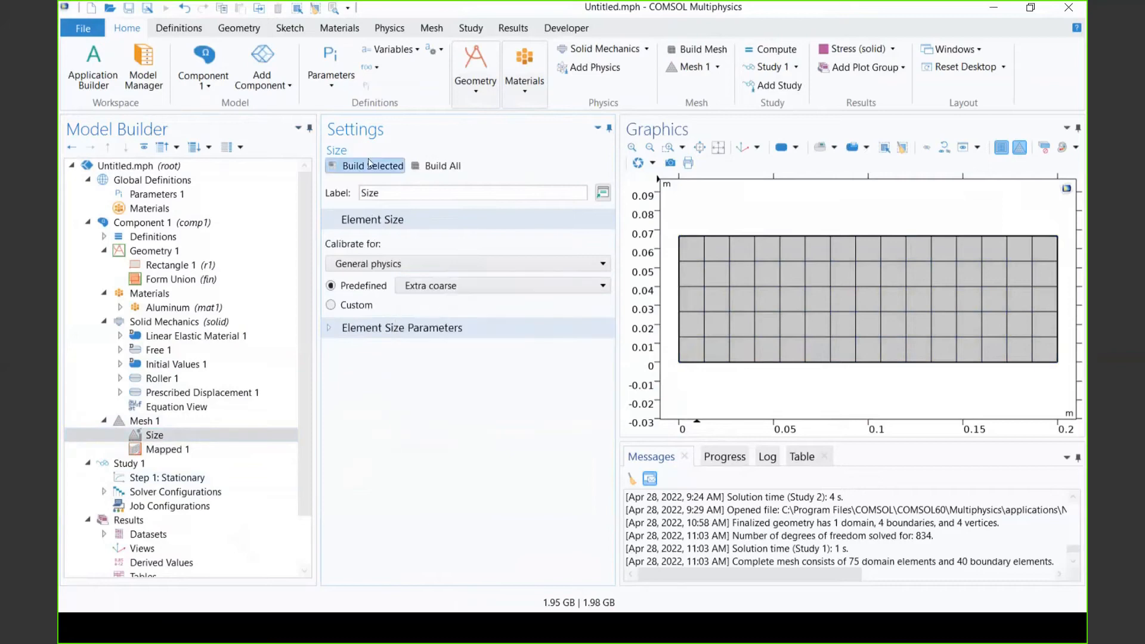
{"action": "left_click", "coordinate": [444, 167]}
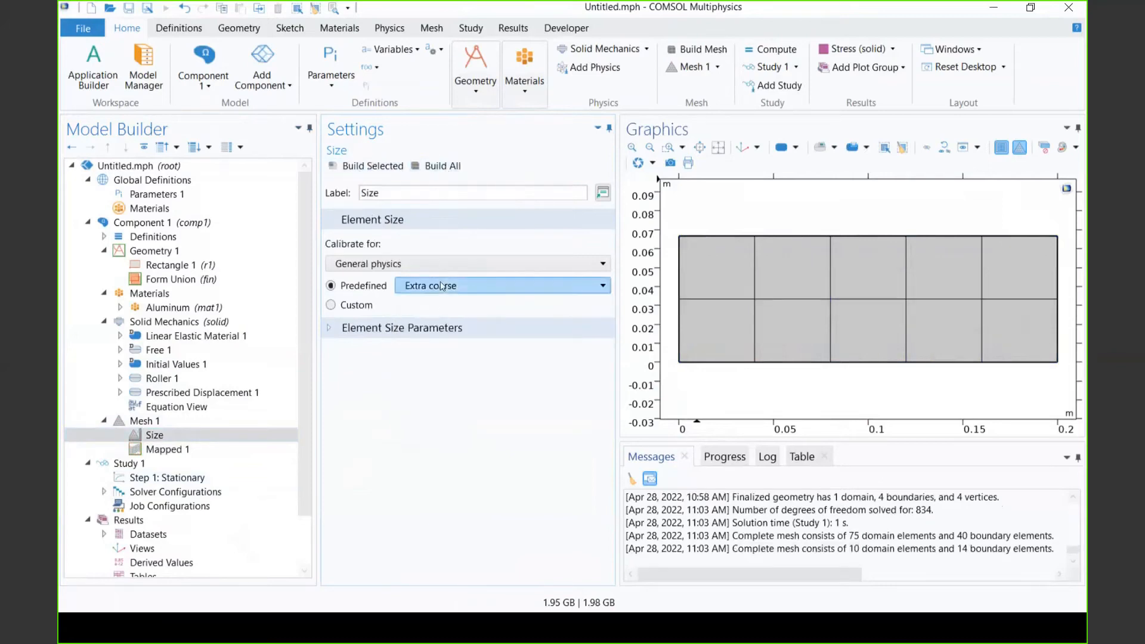
Rebuild the mapped mesh with the predefined element size Coarser and look over its element size parameters
{"action": "left_click", "coordinate": [477, 286]}
{"action": "left_click", "coordinate": [453, 397]}
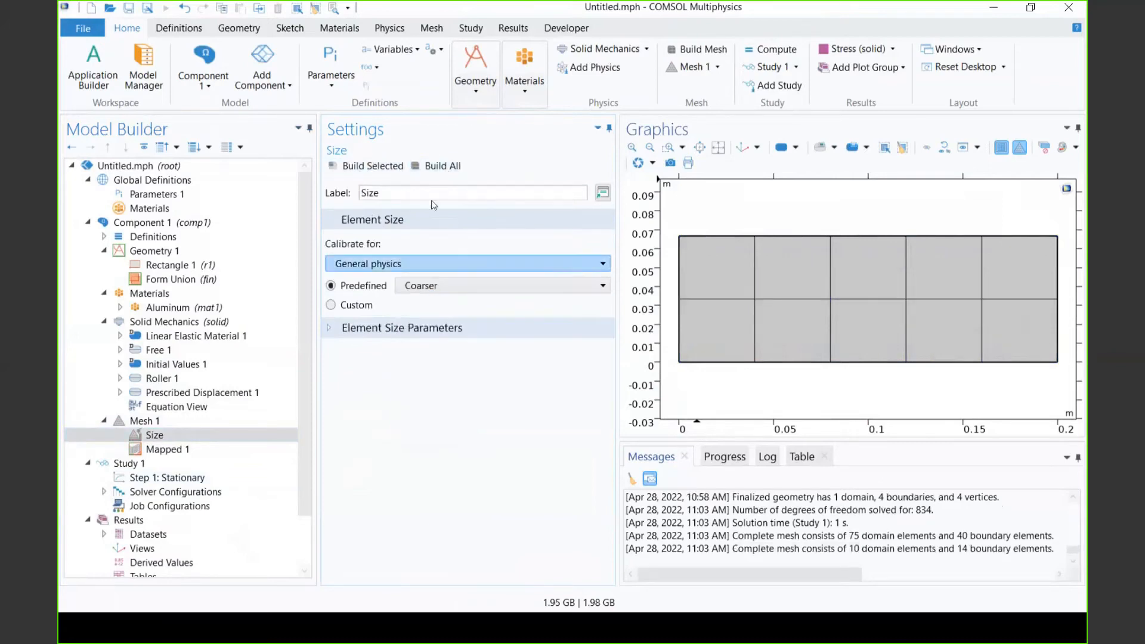
{"action": "left_click", "coordinate": [435, 167]}
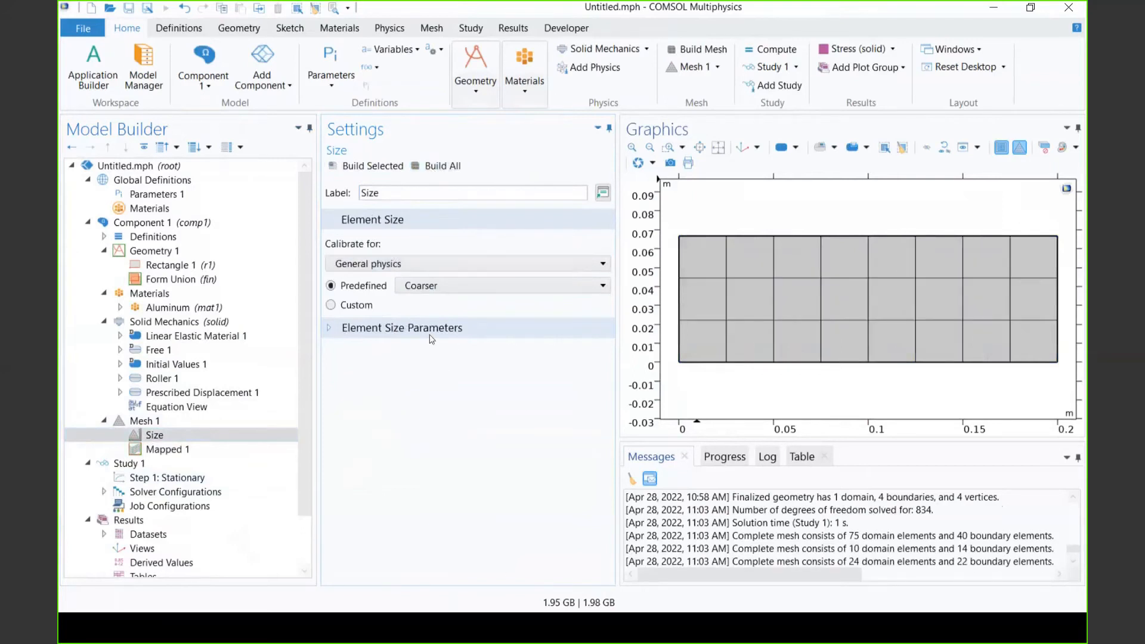
{"action": "left_click", "coordinate": [373, 323]}
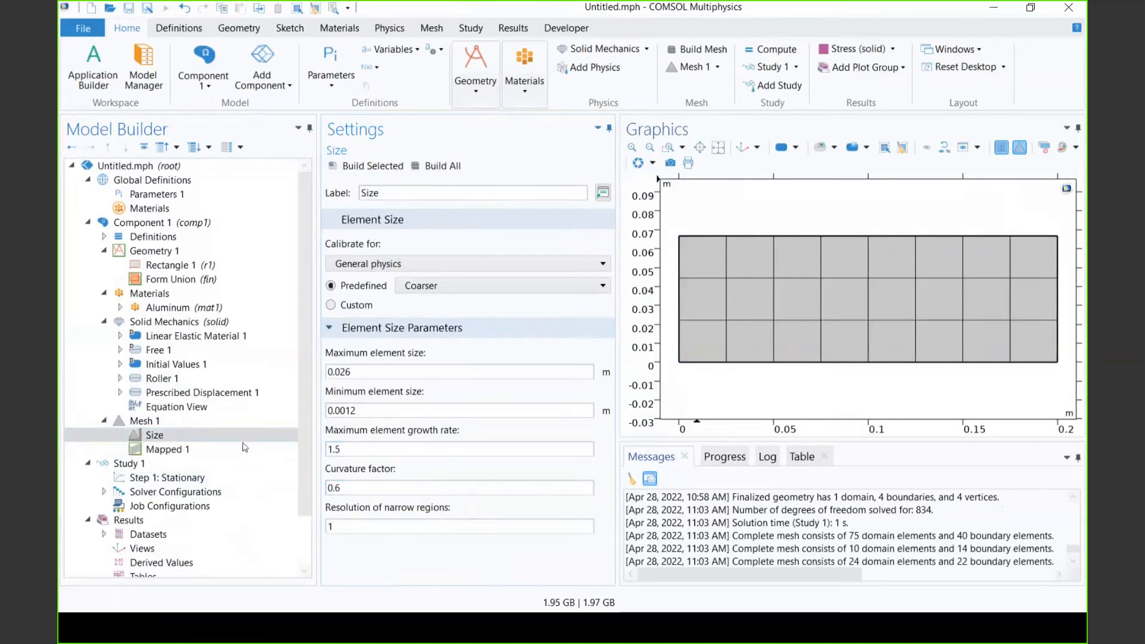
{"action": "left_click", "coordinate": [175, 424]}
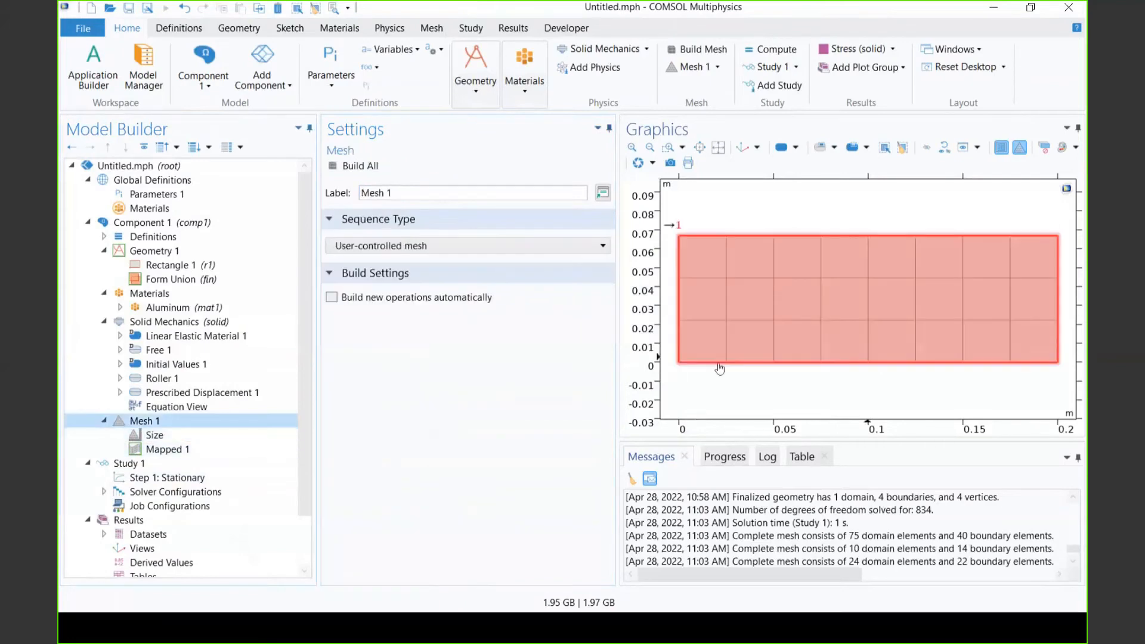
Add a 1D plot group to the results using the Study 1 solution
{"action": "left_click", "coordinate": [202, 464]}
{"action": "scroll", "coordinate": [311, 551], "scroll_direction": "down", "scroll_amount": 2}
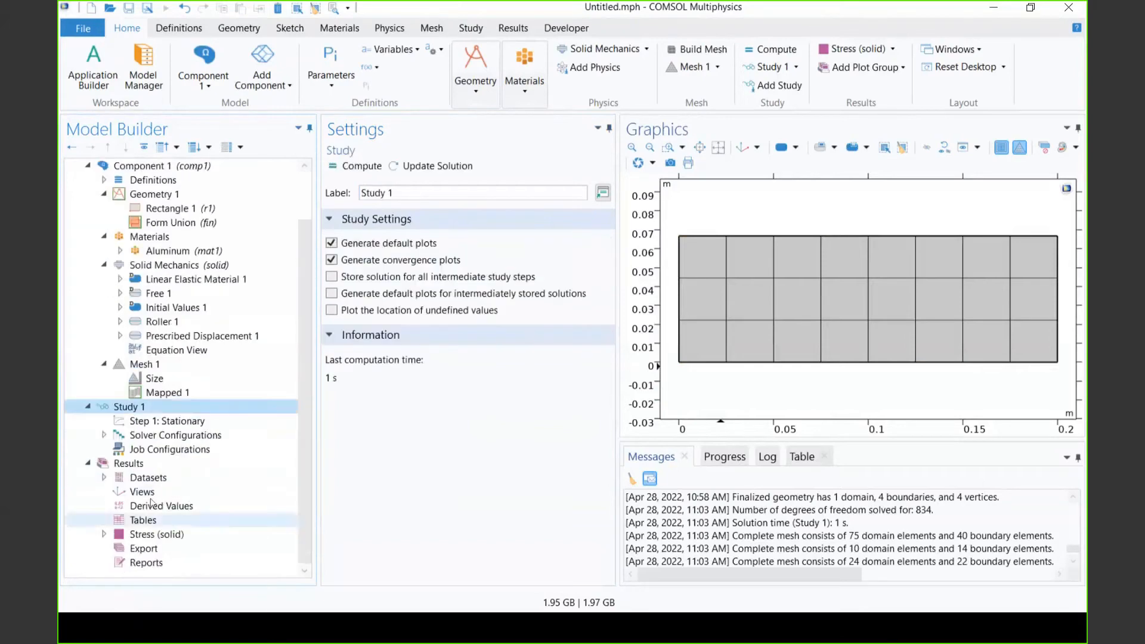
{"action": "right_click", "coordinate": [141, 466]}
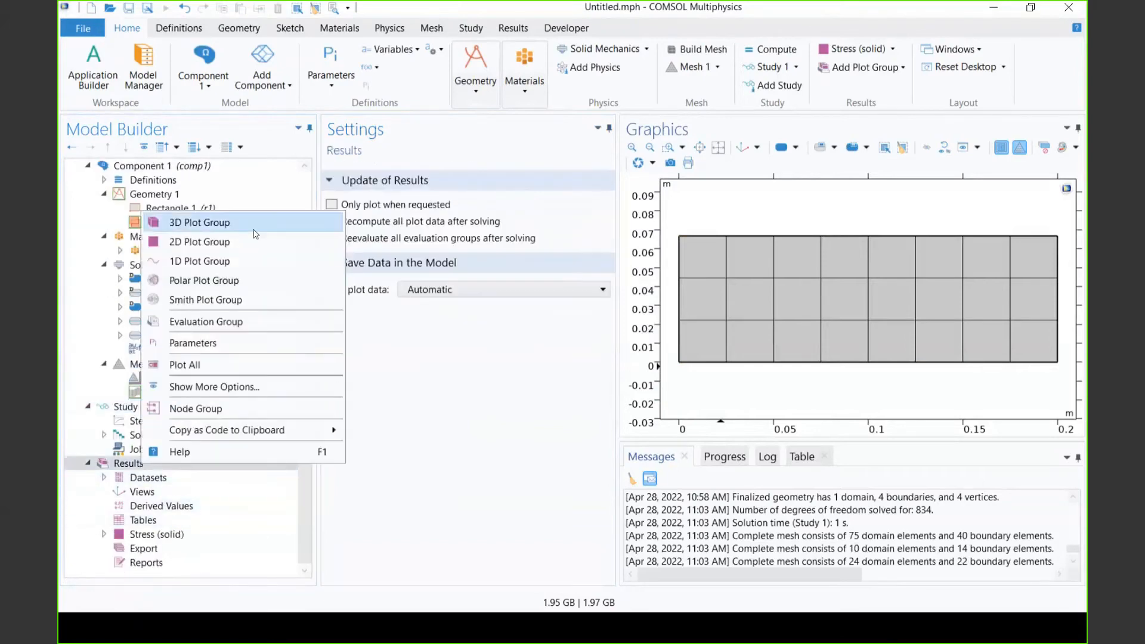
{"action": "left_click", "coordinate": [199, 261]}
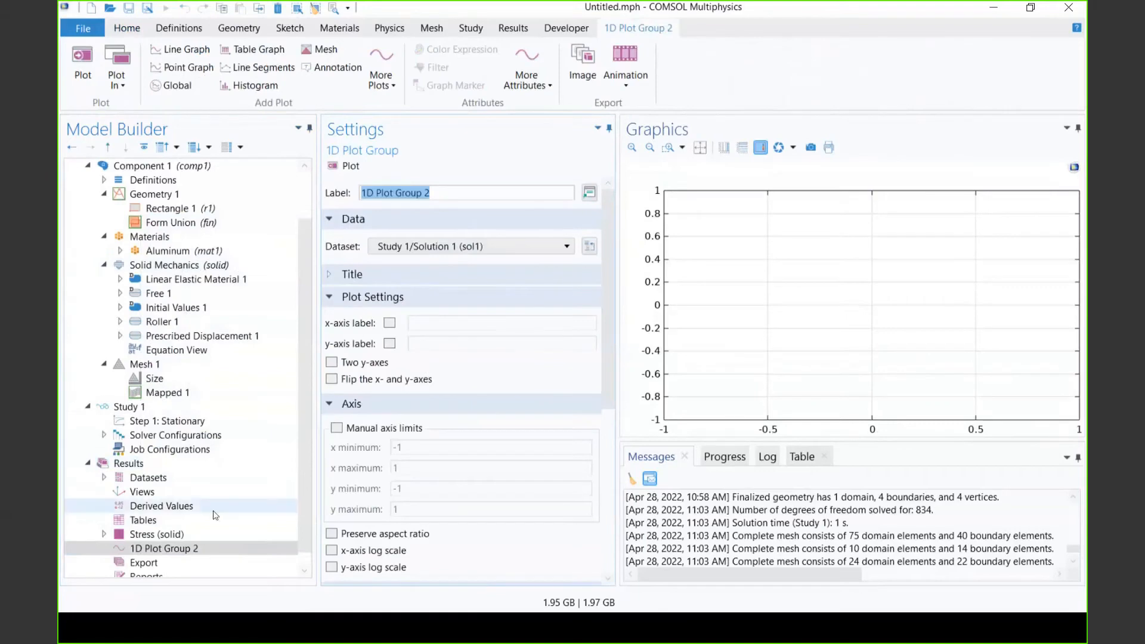
Add a Point Graph of the displacement magnitude at the rectangle's upper-right corner point to the 1D plot group and plot it
{"action": "right_click", "coordinate": [203, 549]}
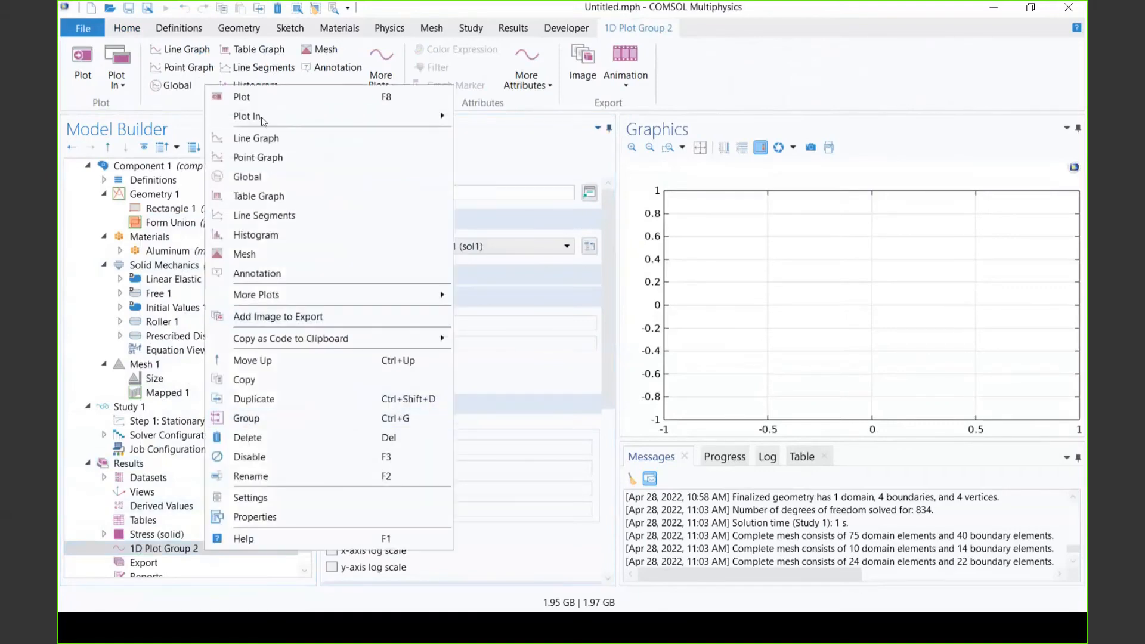
{"action": "left_click", "coordinate": [268, 154]}
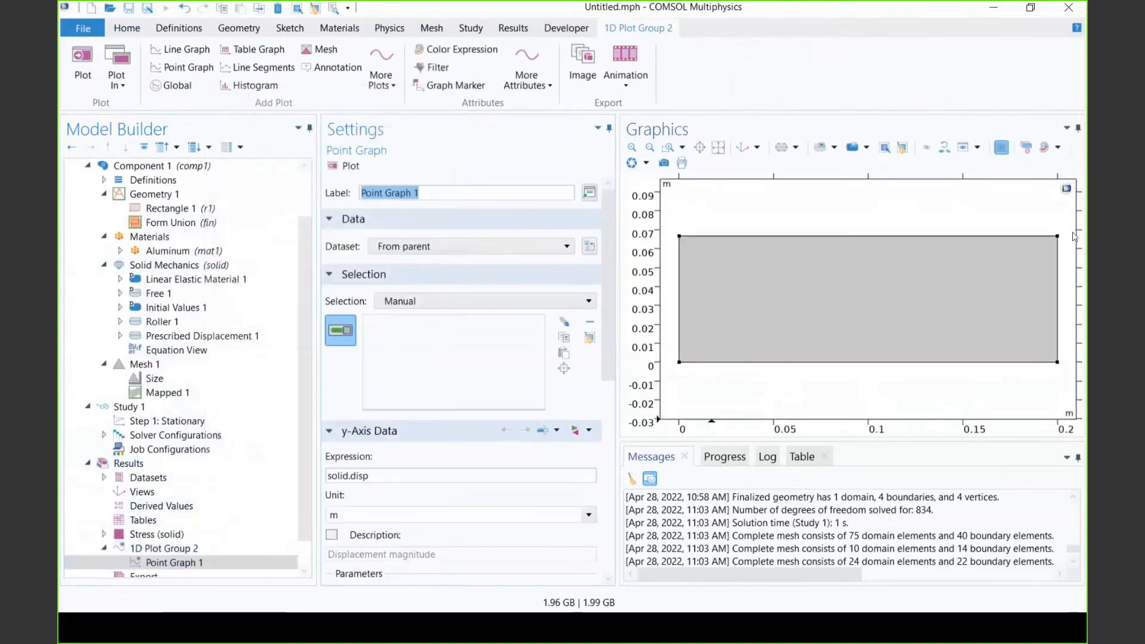
{"action": "left_click", "coordinate": [1056, 236]}
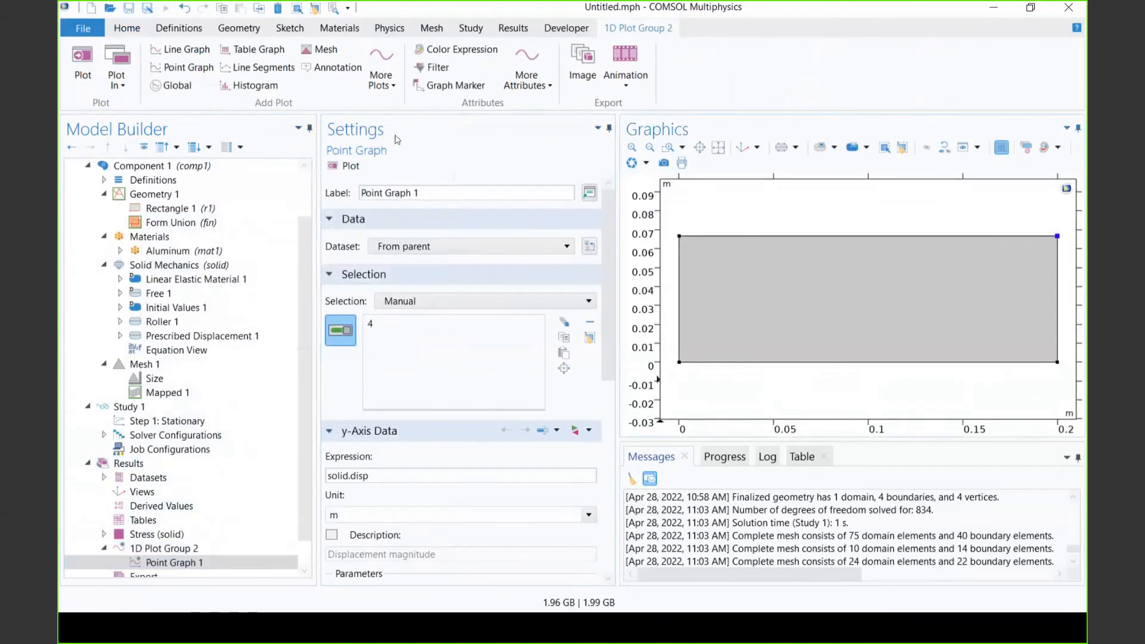
{"action": "left_click", "coordinate": [351, 166]}
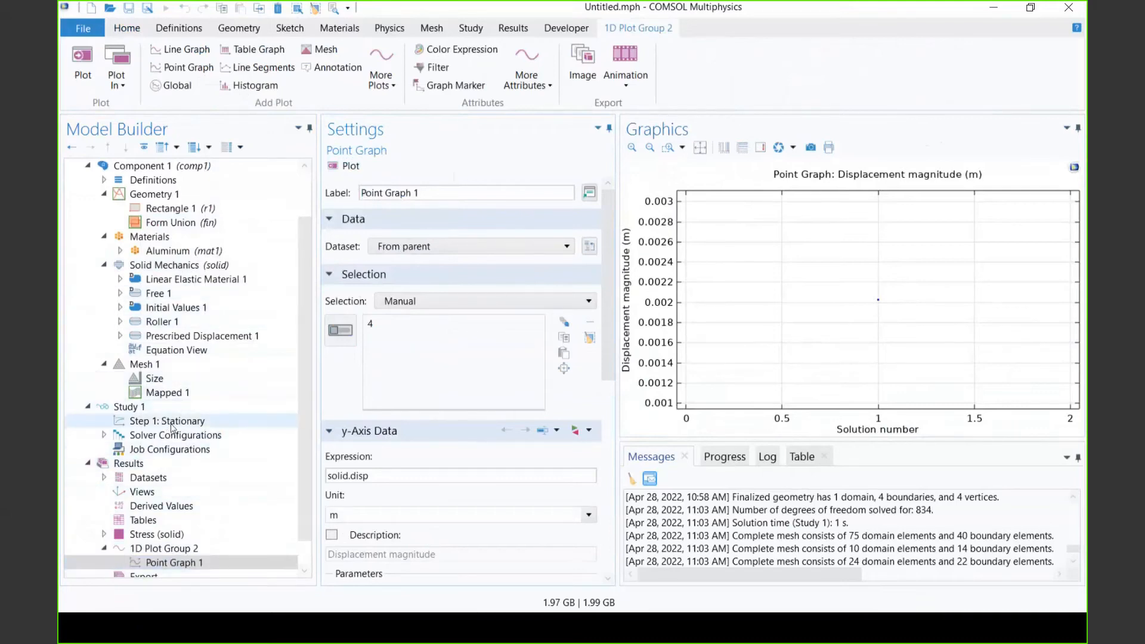
Enable an auxiliary sweep in Study 1's Stationary step and add para as the sweep parameter
{"action": "left_click", "coordinate": [197, 421]}
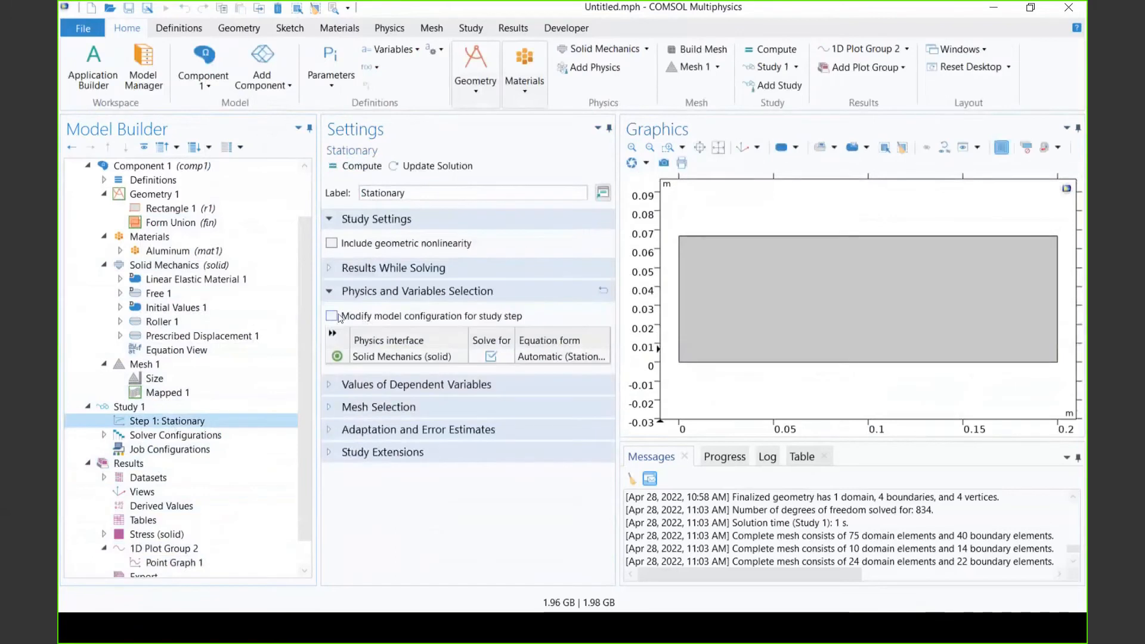
{"action": "left_click", "coordinate": [340, 430]}
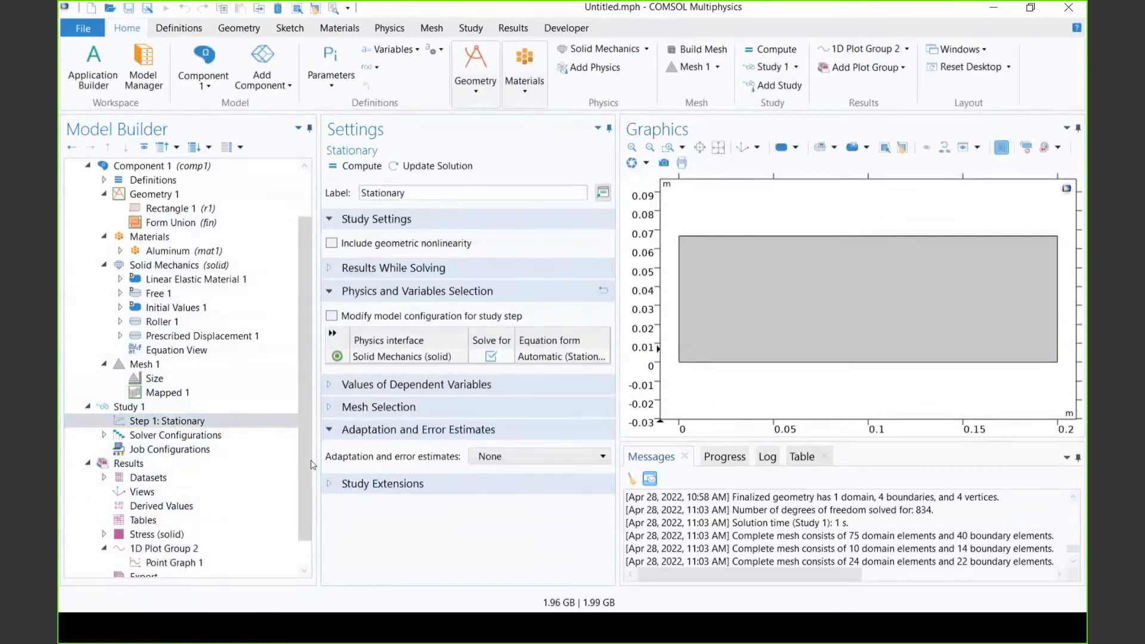
{"action": "left_click", "coordinate": [361, 484]}
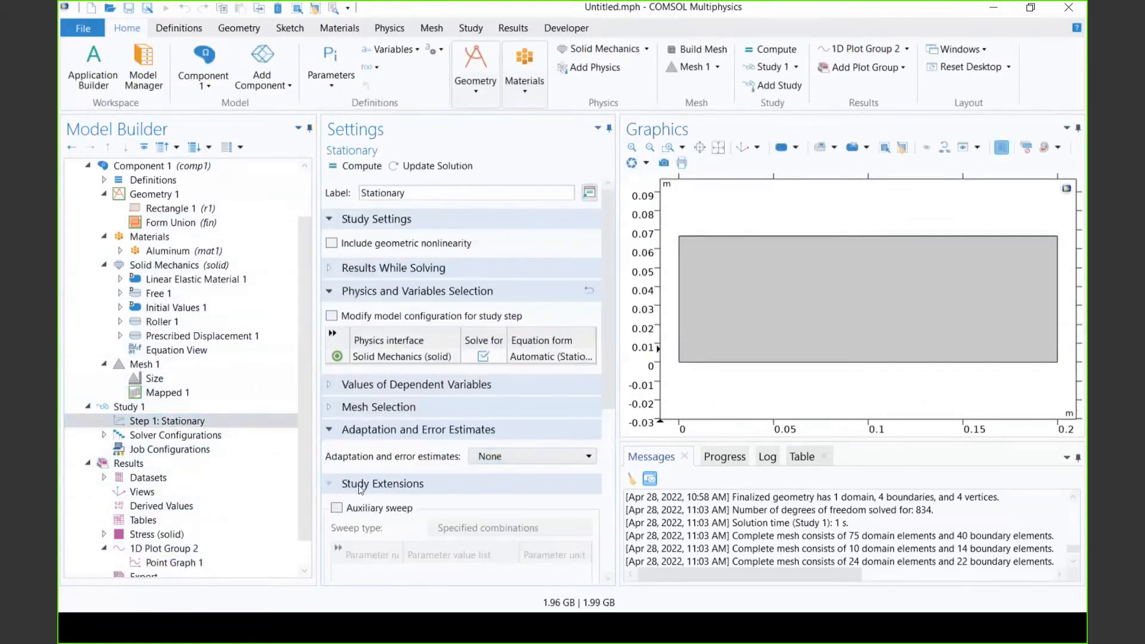
{"action": "left_click", "coordinate": [336, 508]}
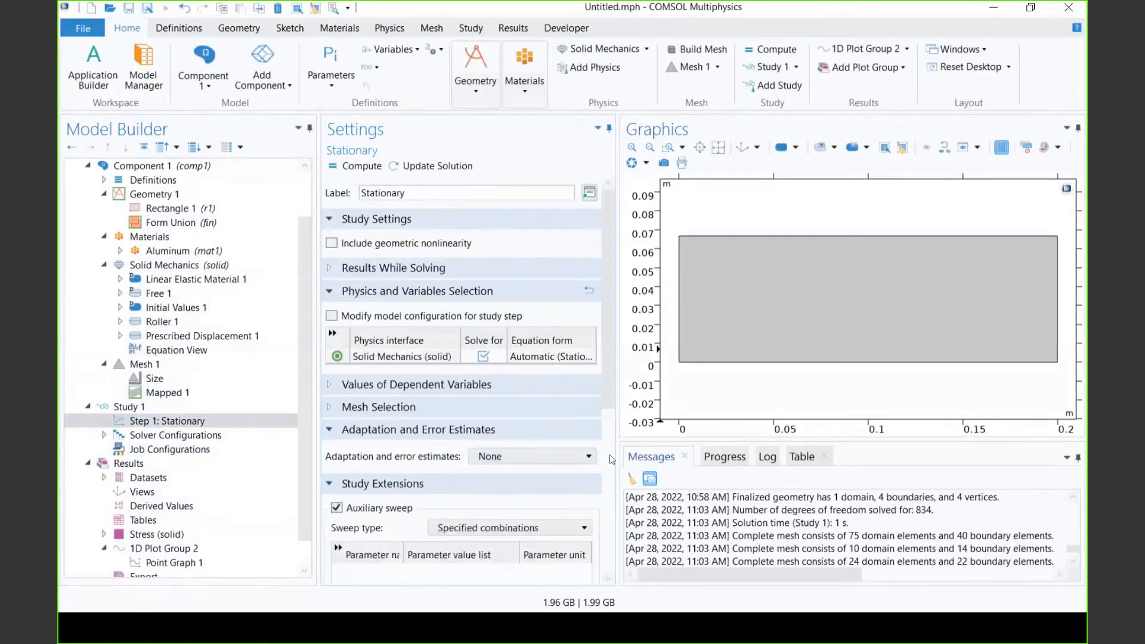
{"action": "scroll", "coordinate": [417, 418], "scroll_direction": "down", "scroll_amount": 5}
{"action": "left_click", "coordinate": [341, 372]}
{"action": "left_click", "coordinate": [342, 373]}
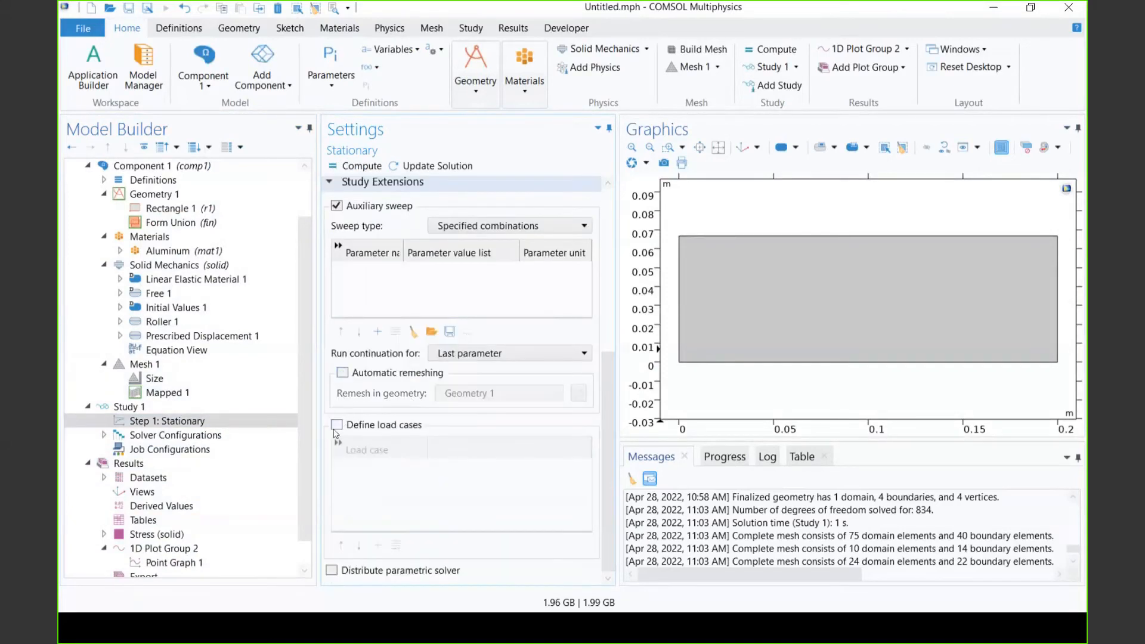
{"action": "left_click", "coordinate": [336, 425]}
{"action": "left_click", "coordinate": [336, 424]}
{"action": "left_click", "coordinate": [377, 331]}
{"action": "left_click", "coordinate": [450, 274]}
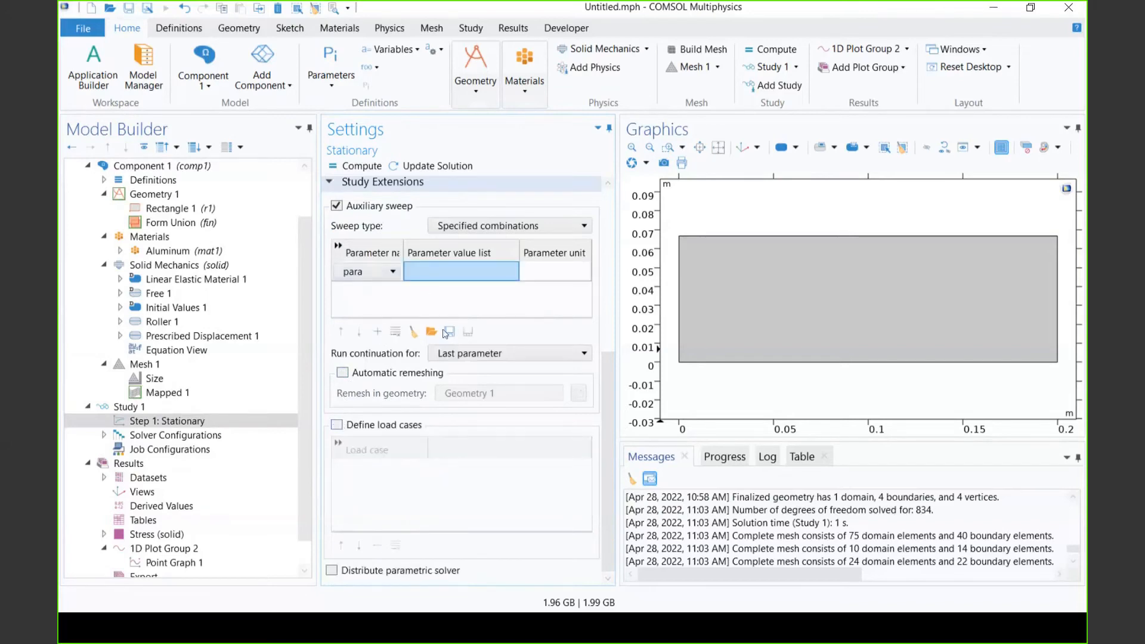
Fill the para value list with a range from 0 to 1 in steps of 0.1
{"action": "left_click", "coordinate": [467, 331]}
{"action": "left_click", "coordinate": [516, 276]}
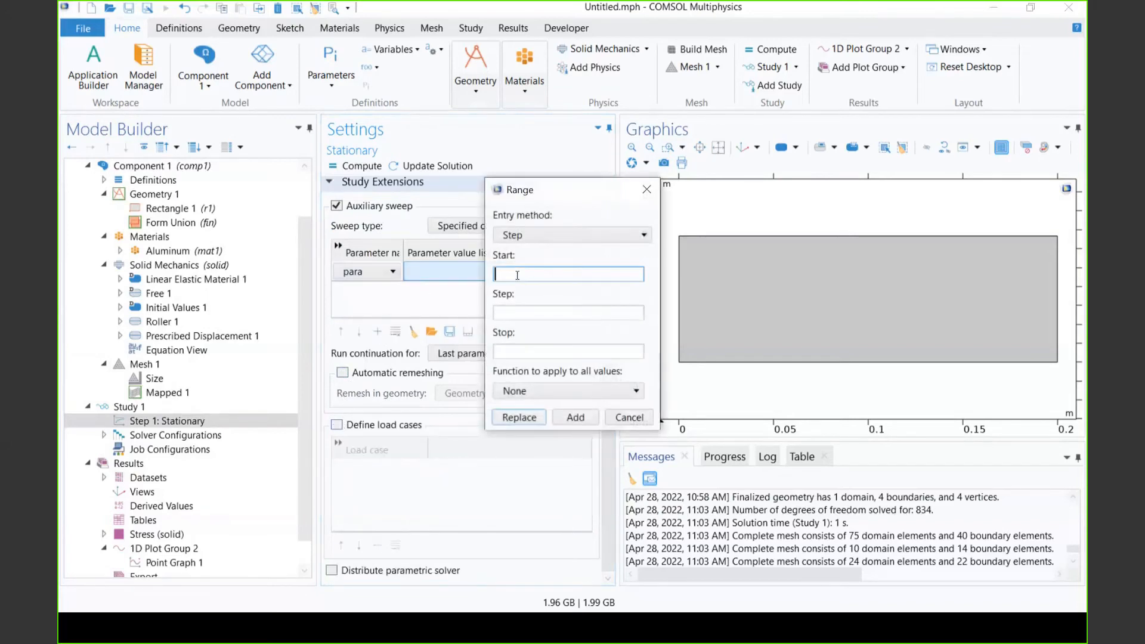
{"action": "type", "text": "0"}
{"action": "left_click", "coordinate": [530, 316]}
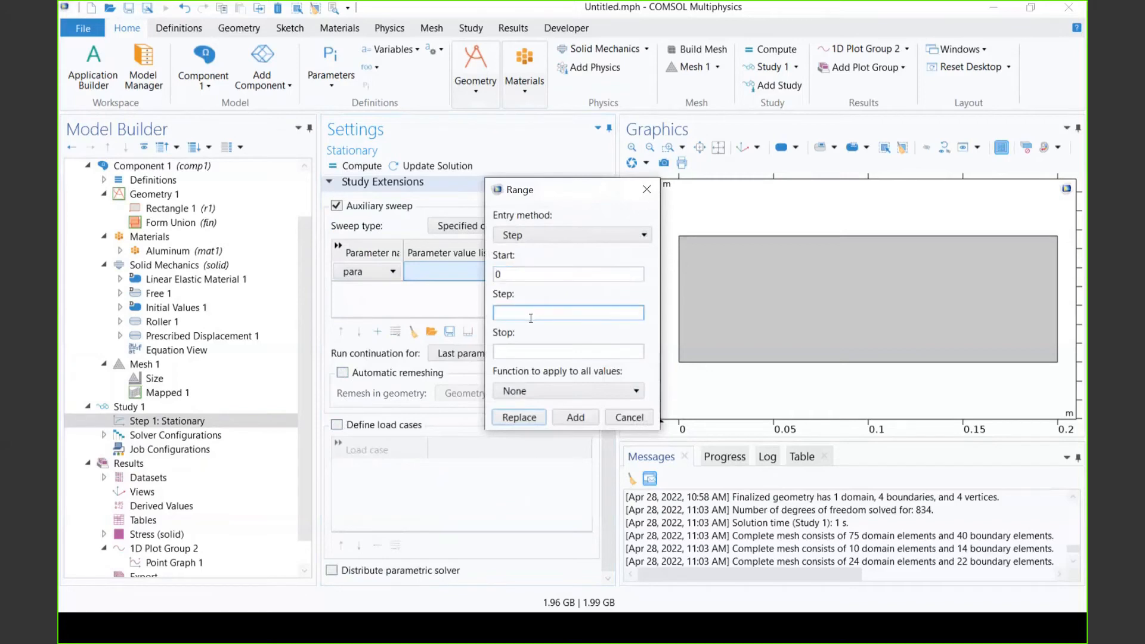
{"action": "type", "text": "0.1"}
{"action": "key", "text": "Tab"}
{"action": "type", "text": "1"}
{"action": "key", "text": "Tab"}
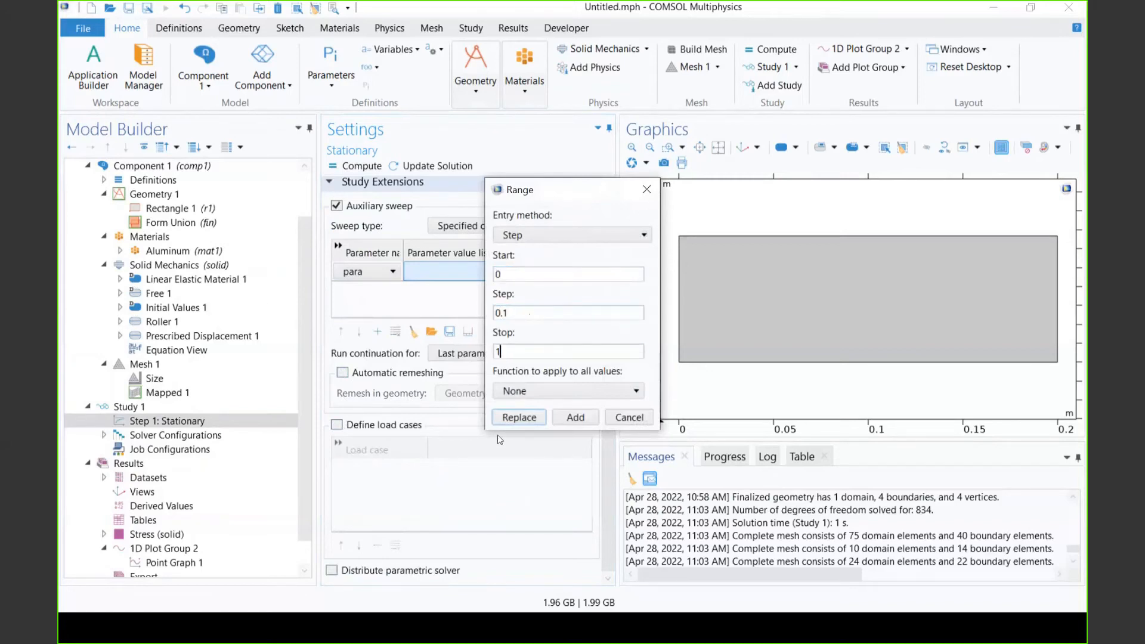
{"action": "left_click", "coordinate": [525, 417]}
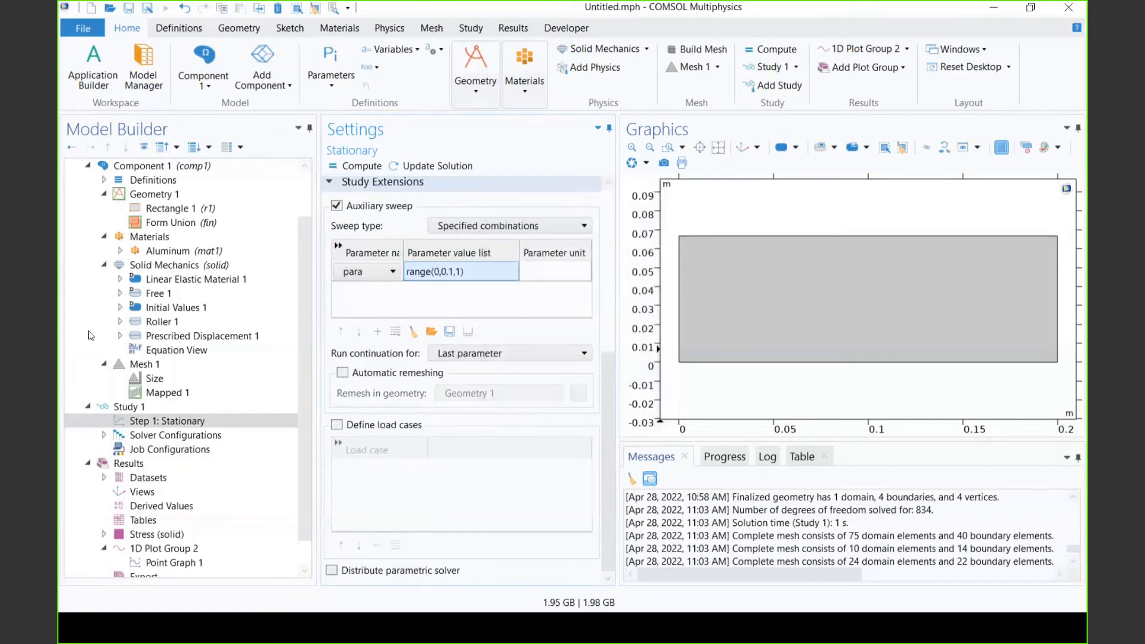
Set the x-direction displacement of Prescribed Displacement 1 to L0/100*para and compute the study
{"action": "left_click", "coordinate": [190, 336]}
{"action": "left_click", "coordinate": [473, 484]}
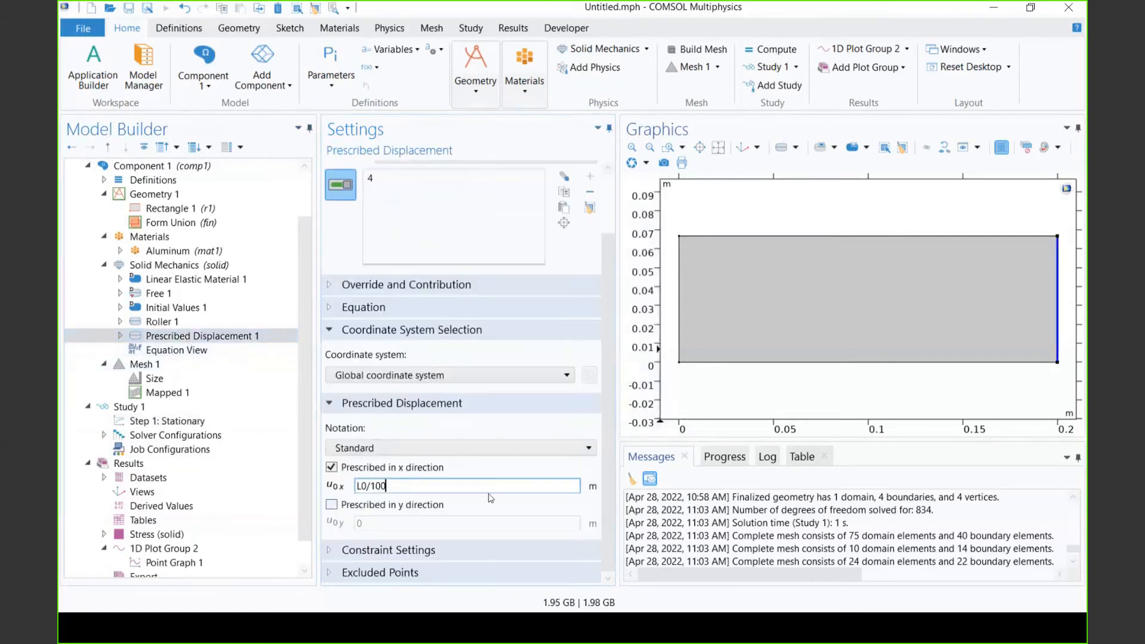
{"action": "type", "text": "*"}
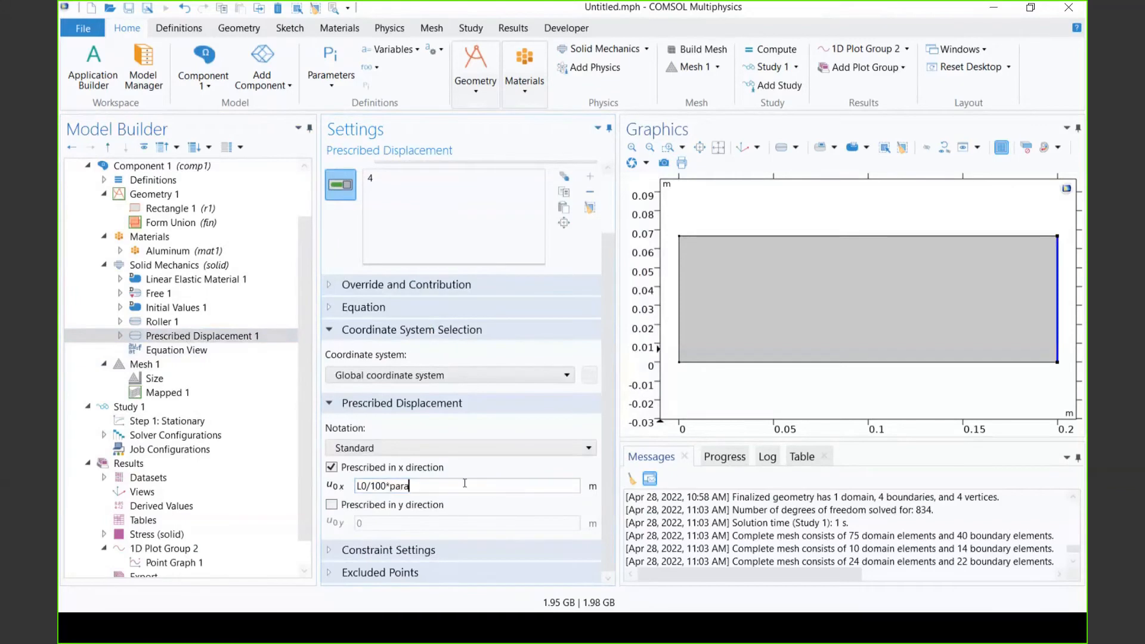
{"action": "left_click", "coordinate": [787, 49]}
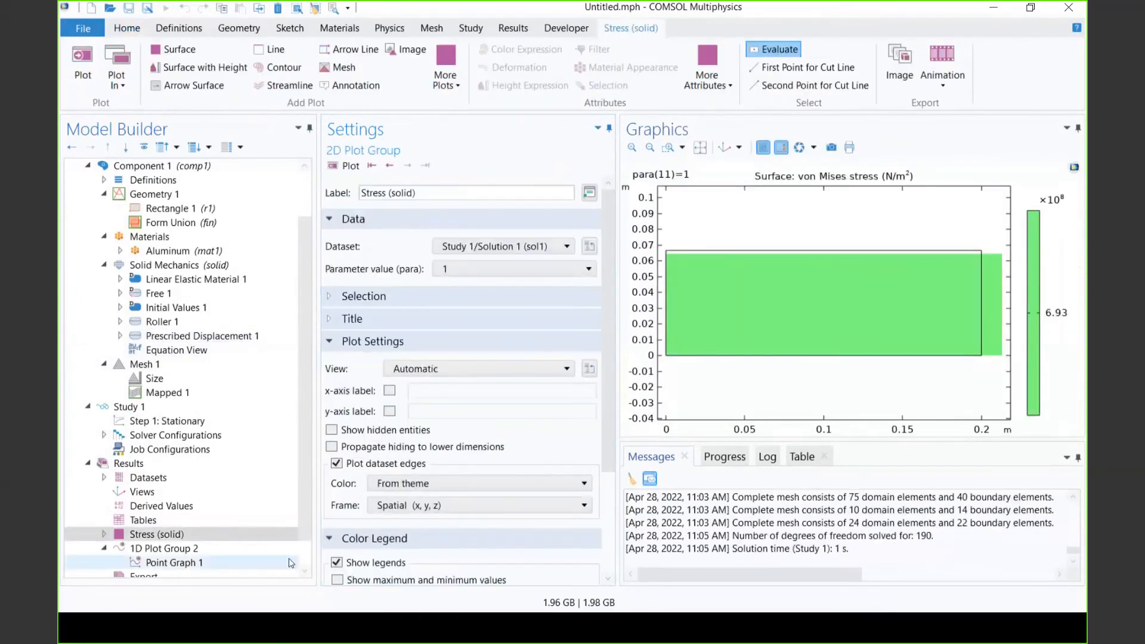
Switch Point Graph 1's x-axis data from parameter value to the expression solid.eXX
{"action": "scroll", "coordinate": [298, 562], "scroll_direction": "down", "scroll_amount": 1}
{"action": "left_click", "coordinate": [203, 534]}
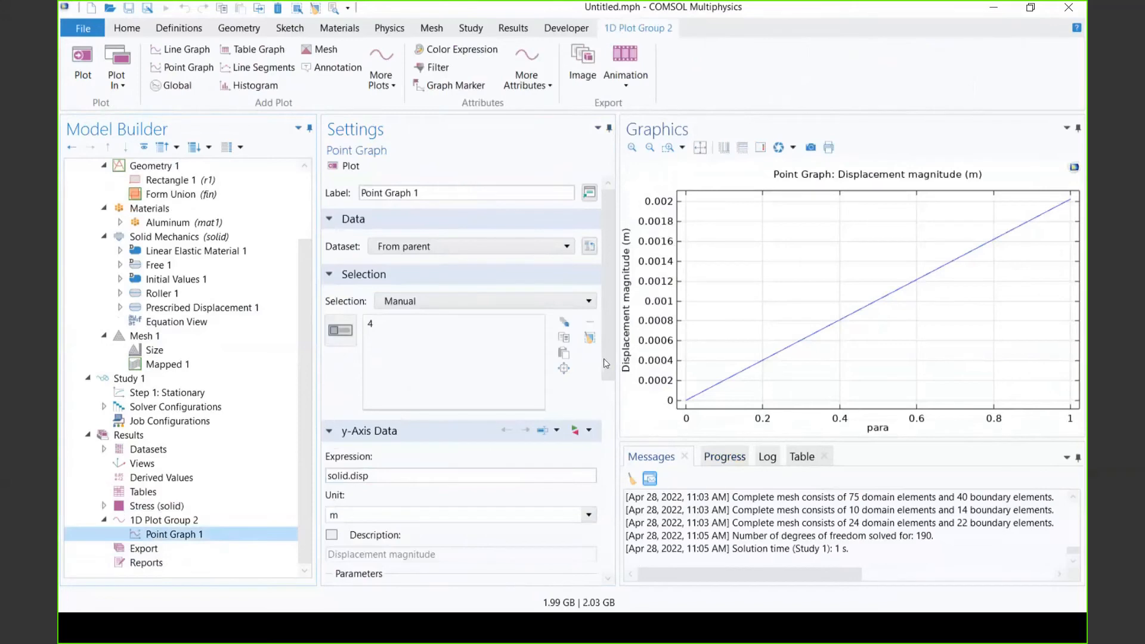
{"action": "scroll", "coordinate": [612, 451], "scroll_direction": "down", "scroll_amount": 3}
{"action": "scroll", "coordinate": [609, 441], "scroll_direction": "down", "scroll_amount": 4}
{"action": "scroll", "coordinate": [610, 394], "scroll_direction": "up", "scroll_amount": 7}
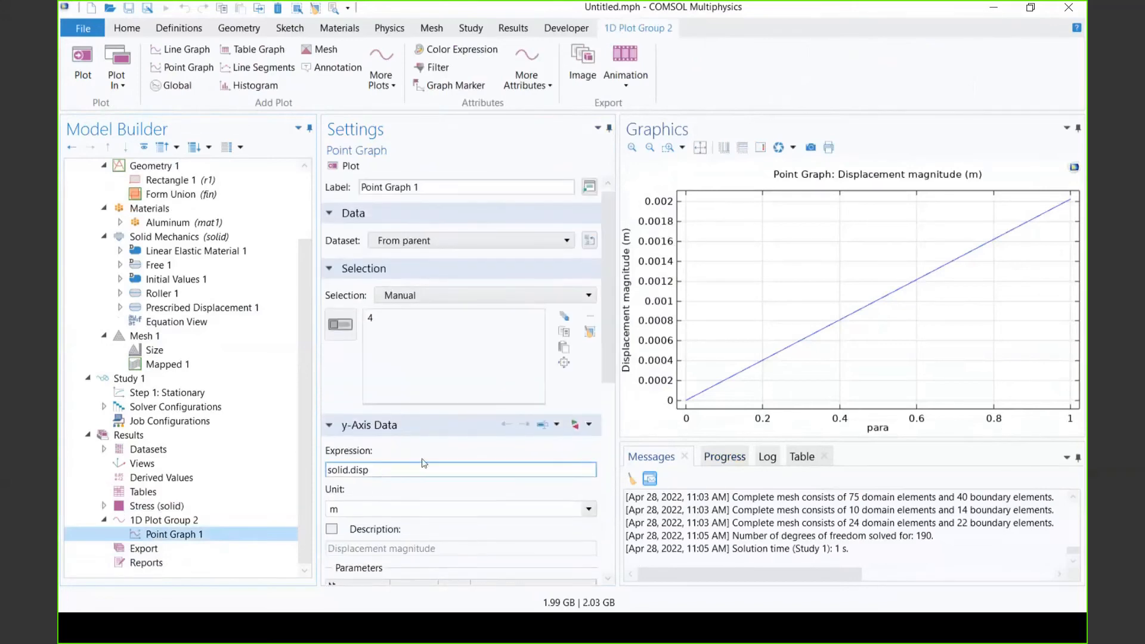
{"action": "scroll", "coordinate": [610, 358], "scroll_direction": "down", "scroll_amount": 6}
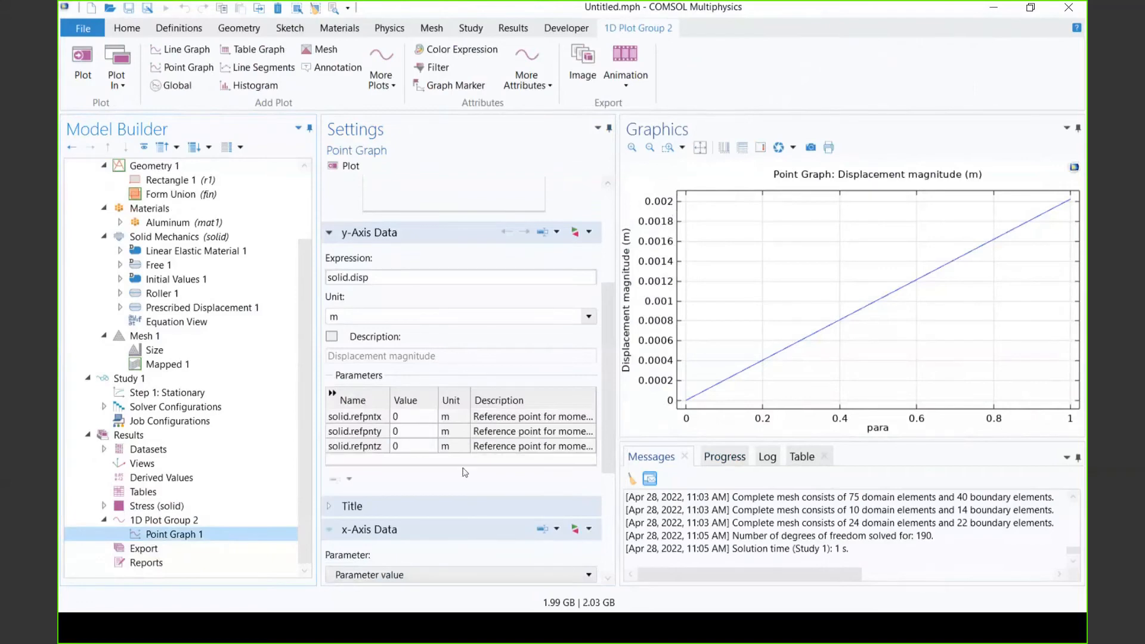
{"action": "scroll", "coordinate": [454, 453], "scroll_direction": "down", "scroll_amount": 5}
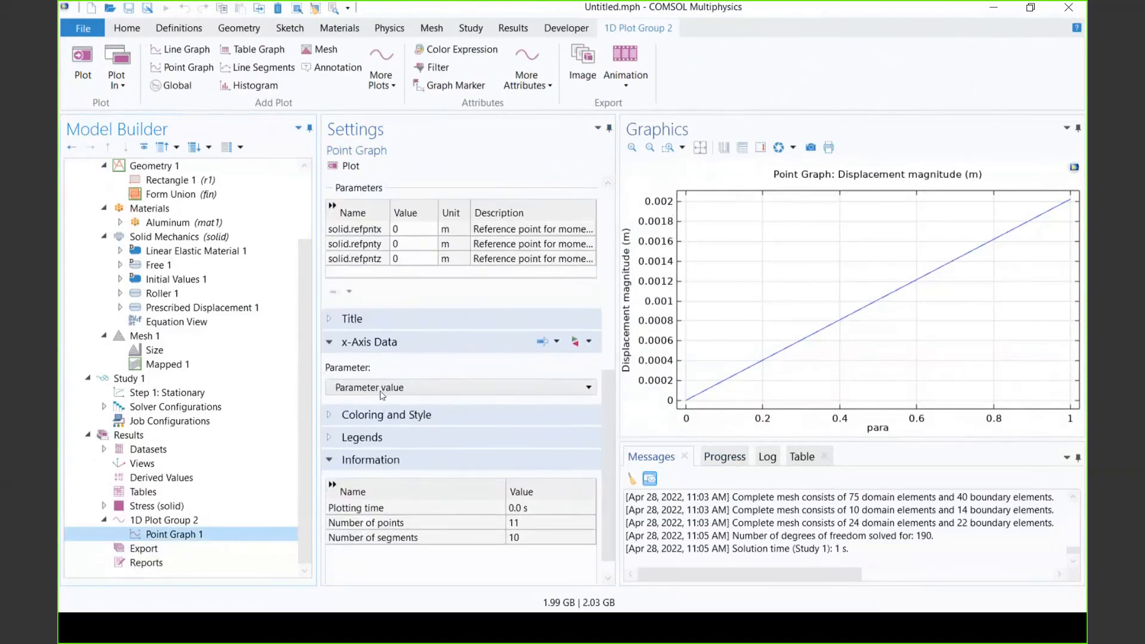
{"action": "left_click", "coordinate": [380, 389]}
{"action": "left_click", "coordinate": [378, 451]}
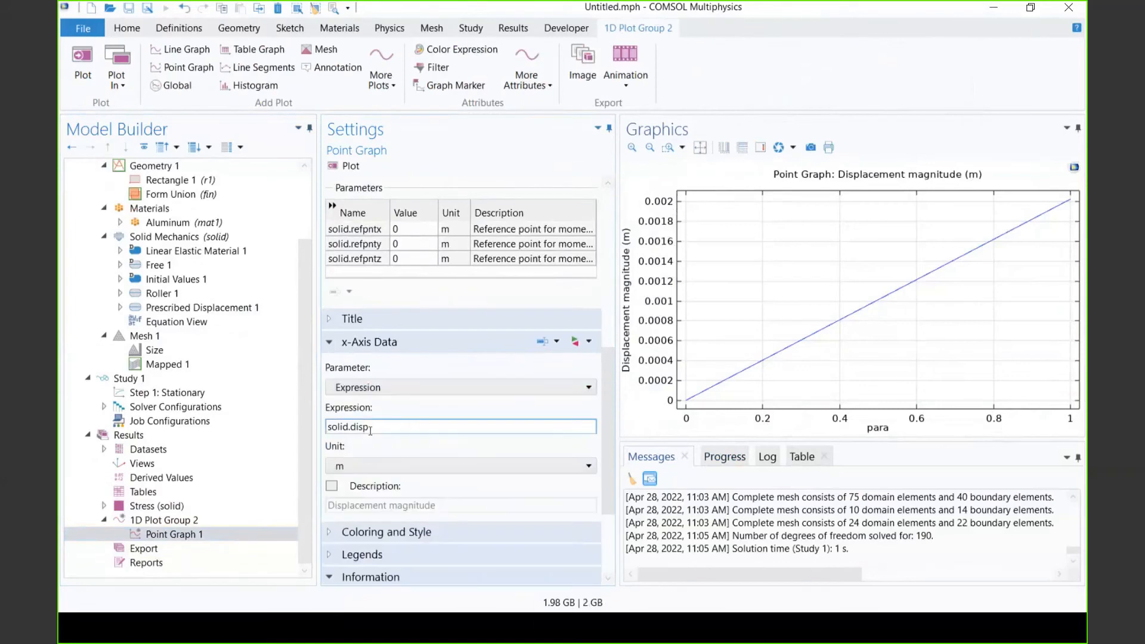
{"action": "left_click_drag", "start_coordinate": [352, 428], "coordinate": [466, 424]}
{"action": "type", "text": "eXX"}
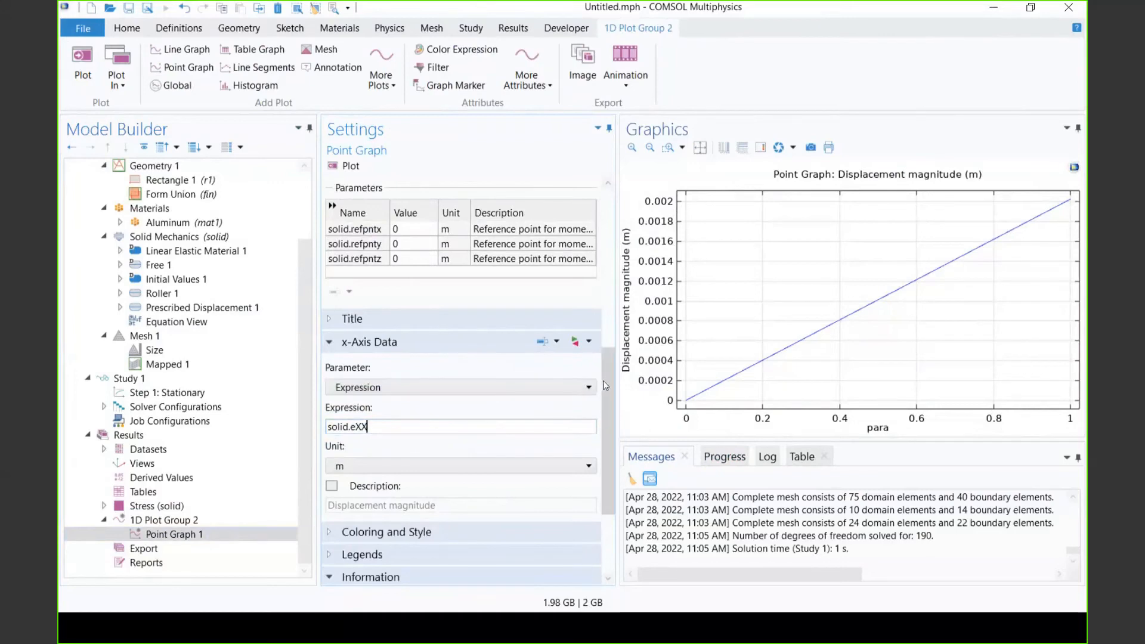
Set Point Graph 1's y-axis expression to solid.mises and plot the stress-strain curve
{"action": "scroll", "coordinate": [384, 453], "scroll_direction": "up", "scroll_amount": 5}
{"action": "left_click_drag", "start_coordinate": [352, 475], "coordinate": [443, 480]}
{"action": "type", "text": "mises"}
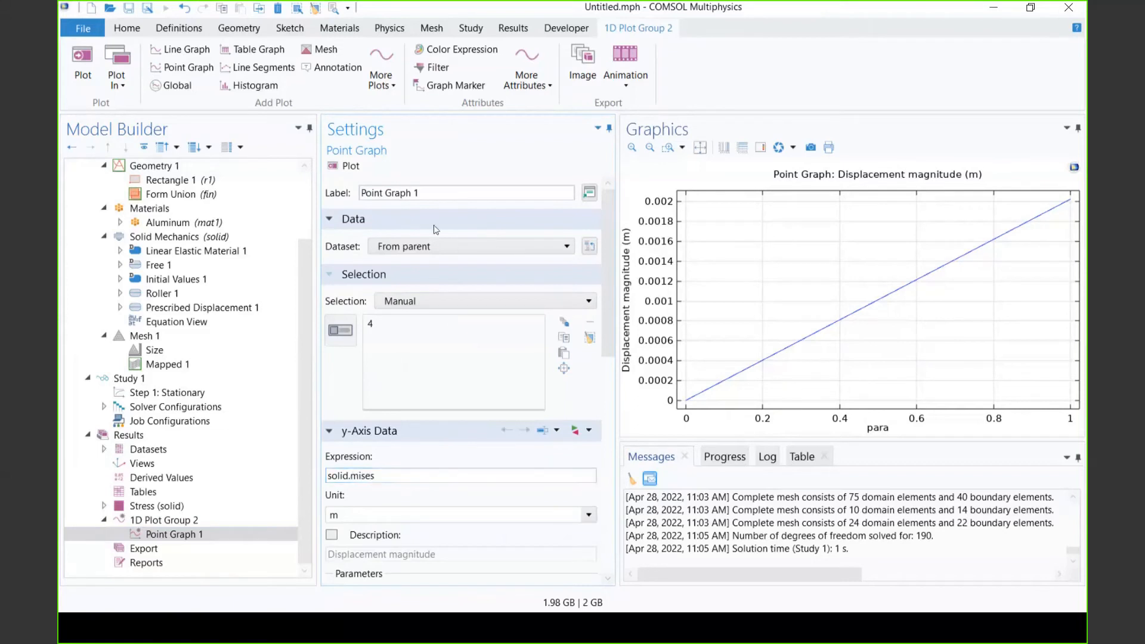
{"action": "left_click", "coordinate": [337, 165]}
{"action": "left_click", "coordinate": [337, 165]}
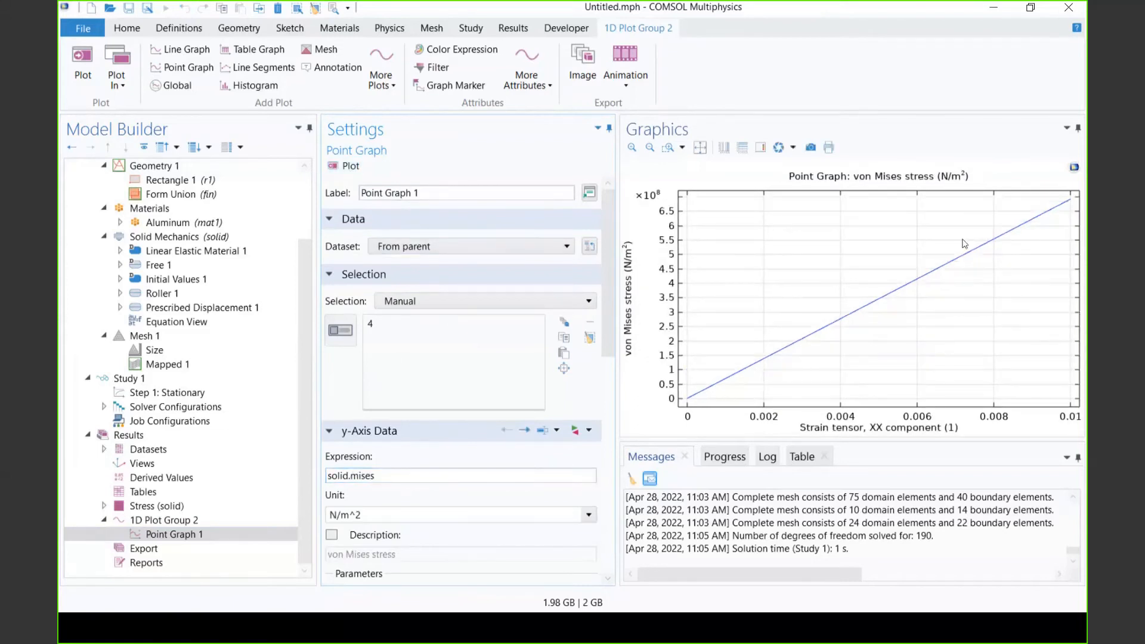
Duplicate Point Graph 1, set the copy's y-axis expression to E0*solid.eXX and plot it
{"action": "left_click", "coordinate": [238, 533]}
{"action": "right_click", "coordinate": [199, 540]}
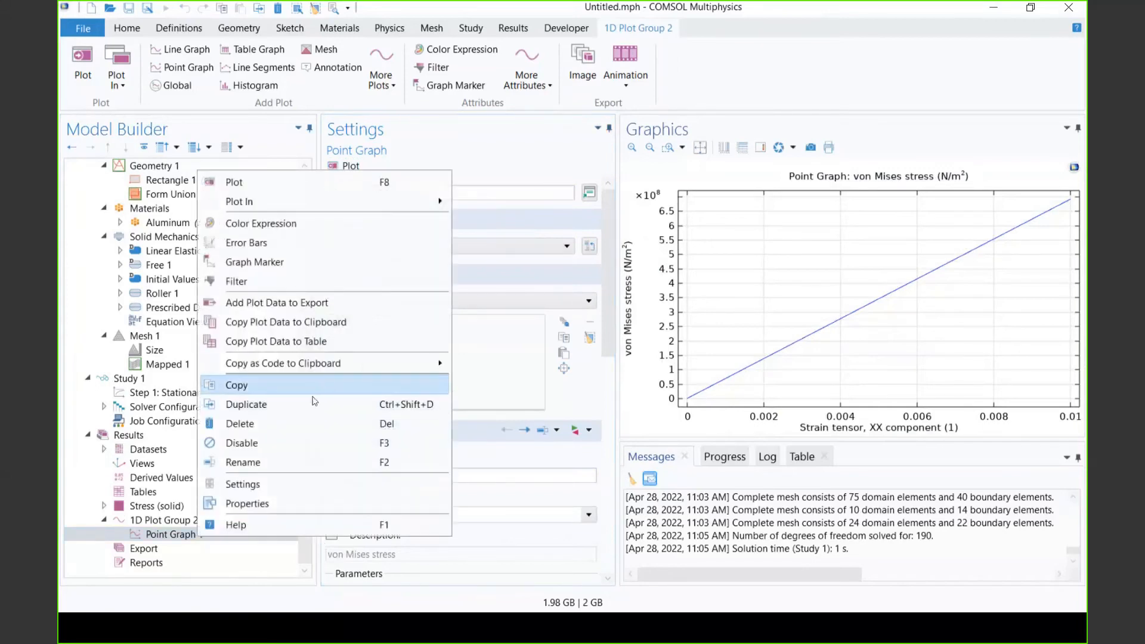
{"action": "left_click", "coordinate": [319, 403]}
{"action": "left_click_drag", "start_coordinate": [404, 471], "coordinate": [327, 475]}
{"action": "type", "text": "E"}
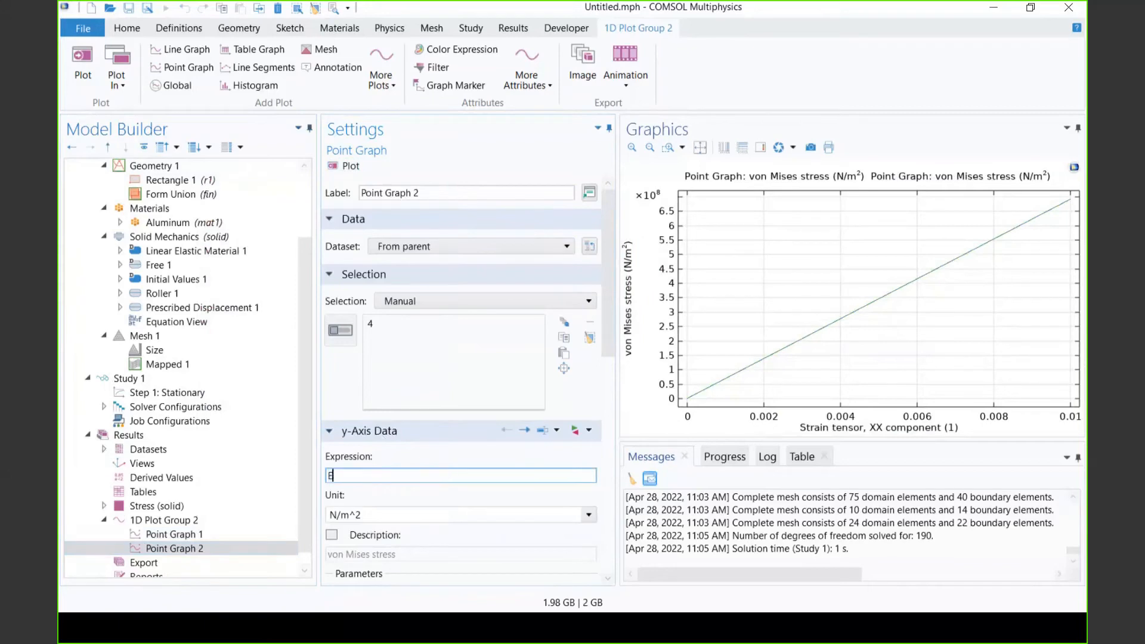
{"action": "type", "text": "0*solid.eXX"}
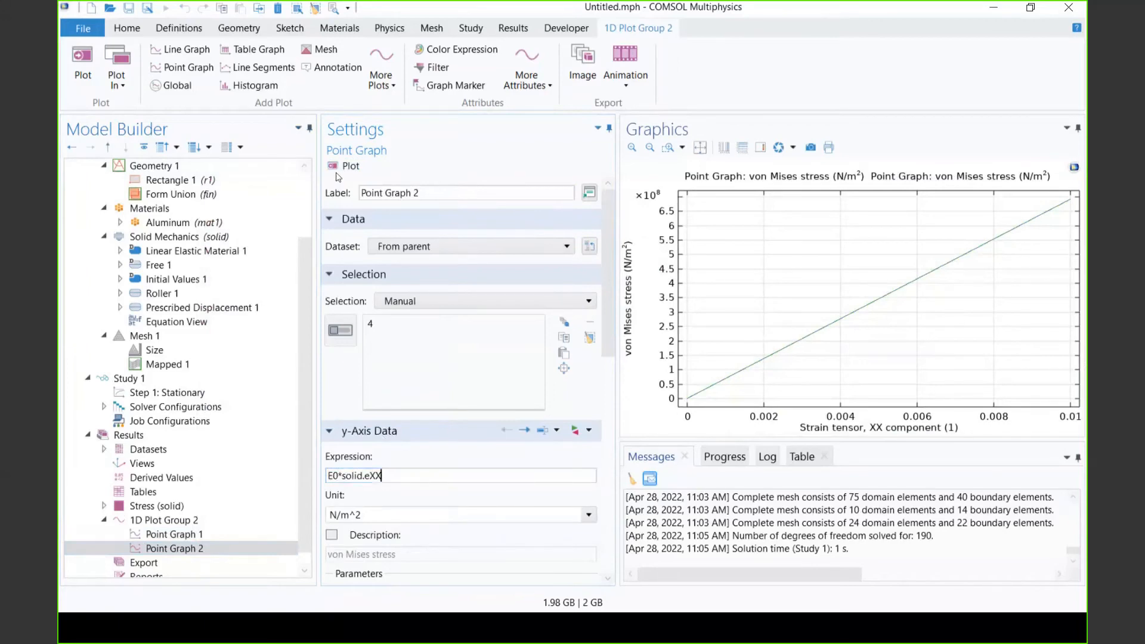
{"action": "left_click", "coordinate": [346, 172]}
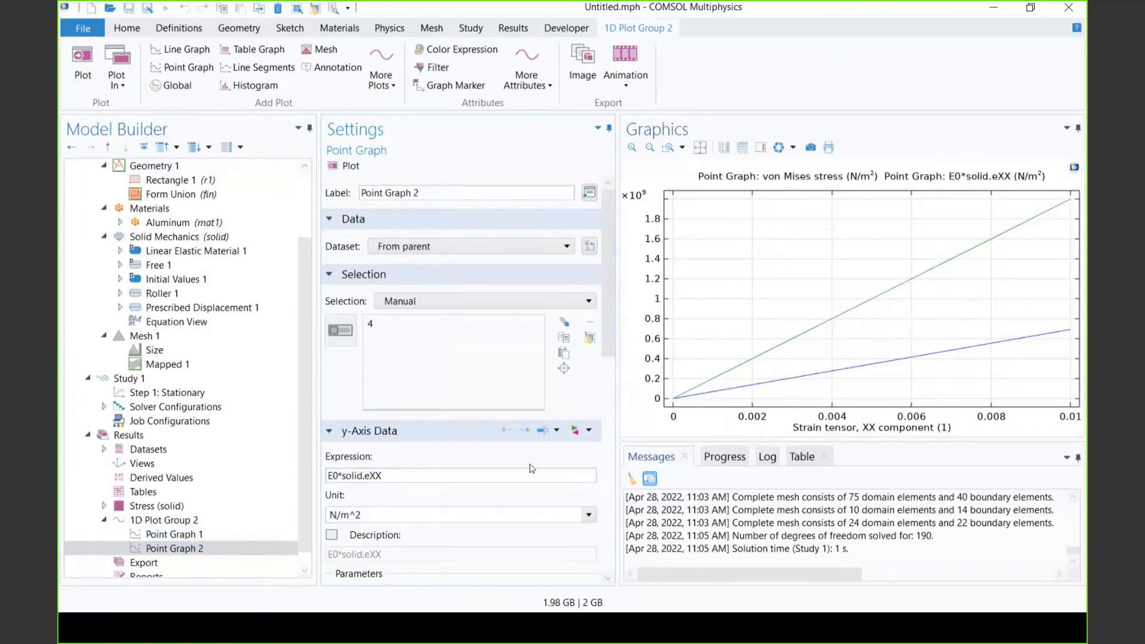
Set the Young's modulus of Linear Elastic Material 1 to the user-defined value E0
{"action": "scroll", "coordinate": [329, 525], "scroll_direction": "down", "scroll_amount": 3}
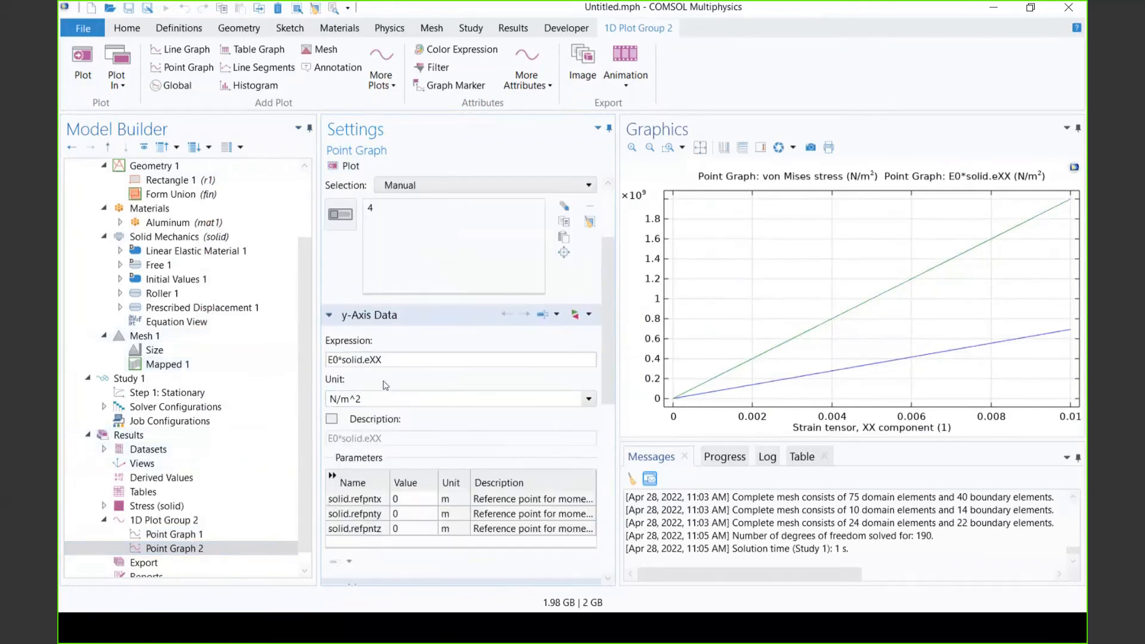
{"action": "scroll", "coordinate": [465, 398], "scroll_direction": "down", "scroll_amount": 3}
{"action": "scroll", "coordinate": [304, 287], "scroll_direction": "down", "scroll_amount": 1}
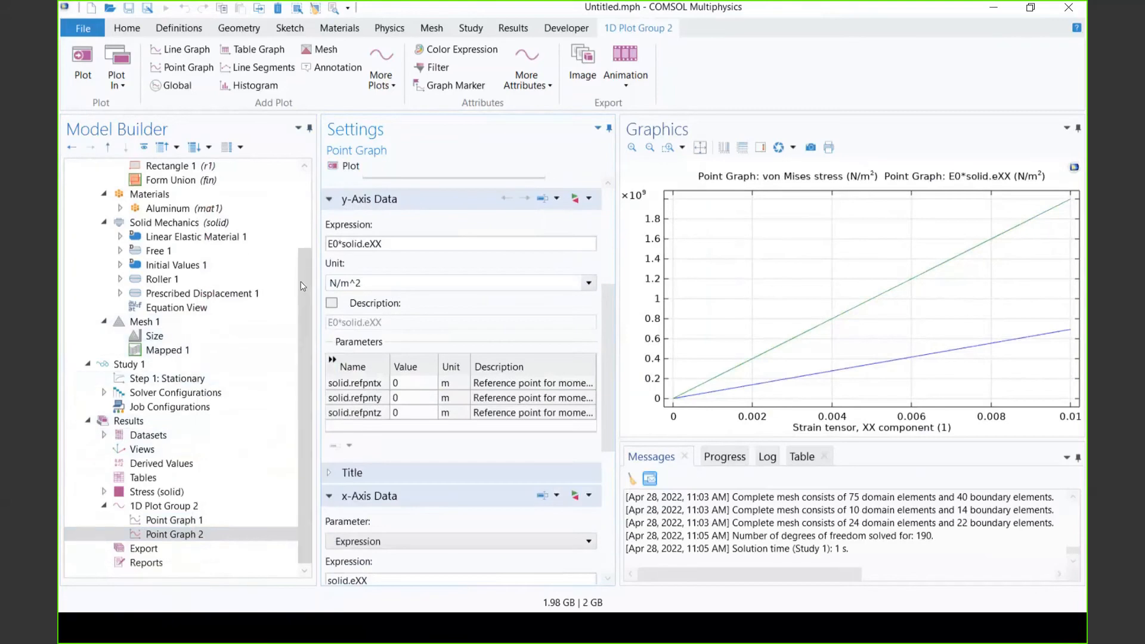
{"action": "scroll", "coordinate": [302, 286], "scroll_direction": "up", "scroll_amount": 3}
{"action": "left_click", "coordinate": [122, 337]}
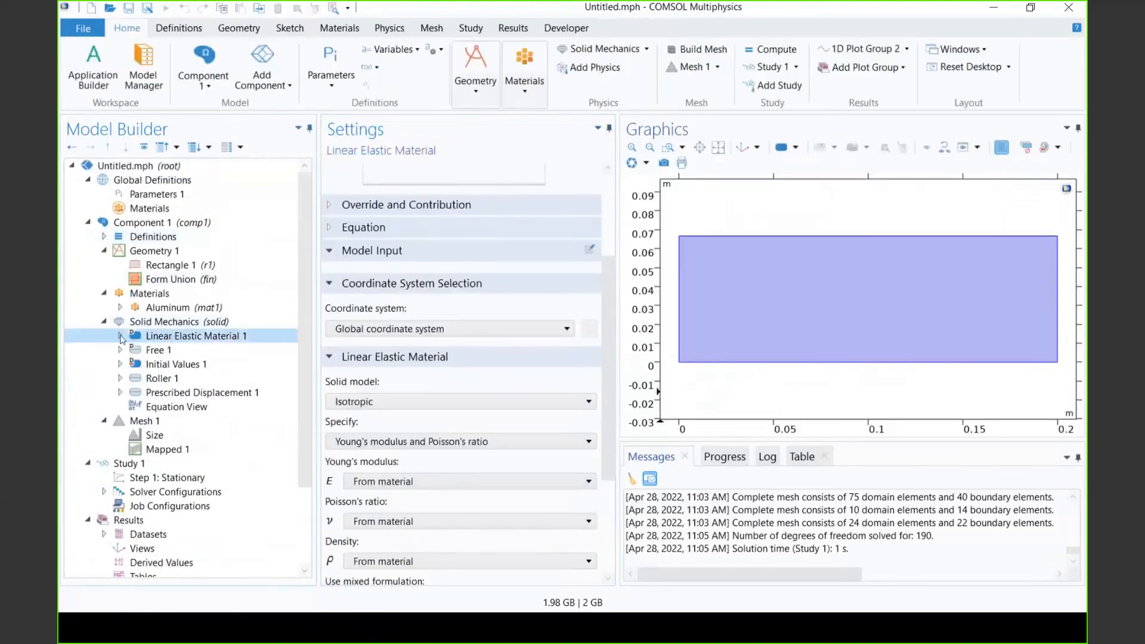
{"action": "left_click", "coordinate": [120, 337]}
{"action": "scroll", "coordinate": [300, 336], "scroll_direction": "down", "scroll_amount": 2}
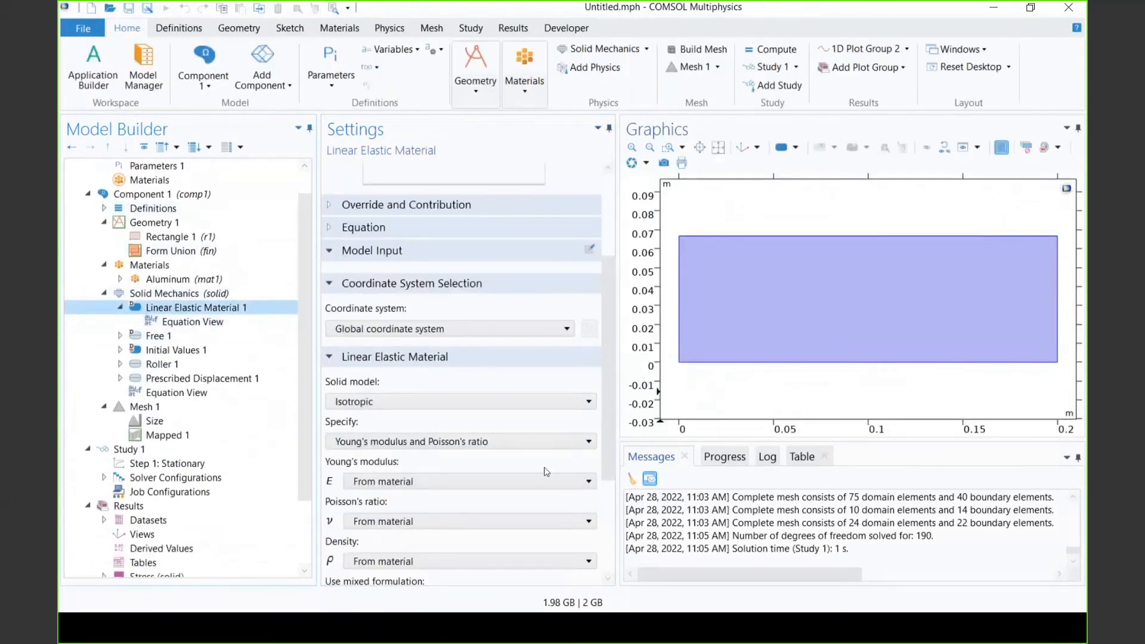
{"action": "left_click", "coordinate": [382, 484]}
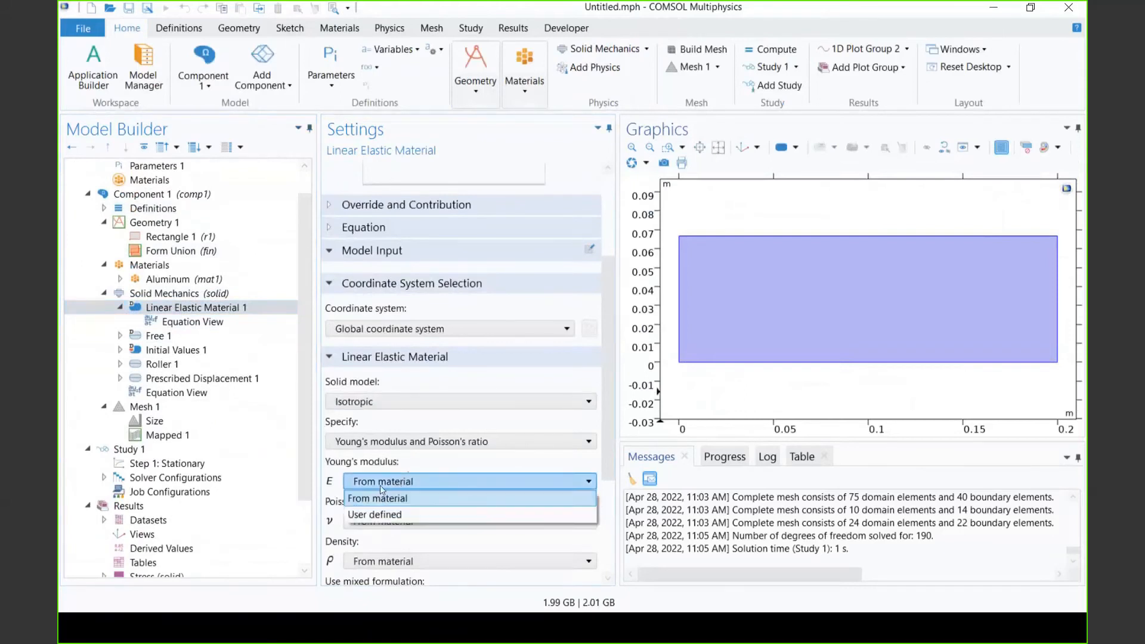
{"action": "left_click", "coordinate": [358, 513]}
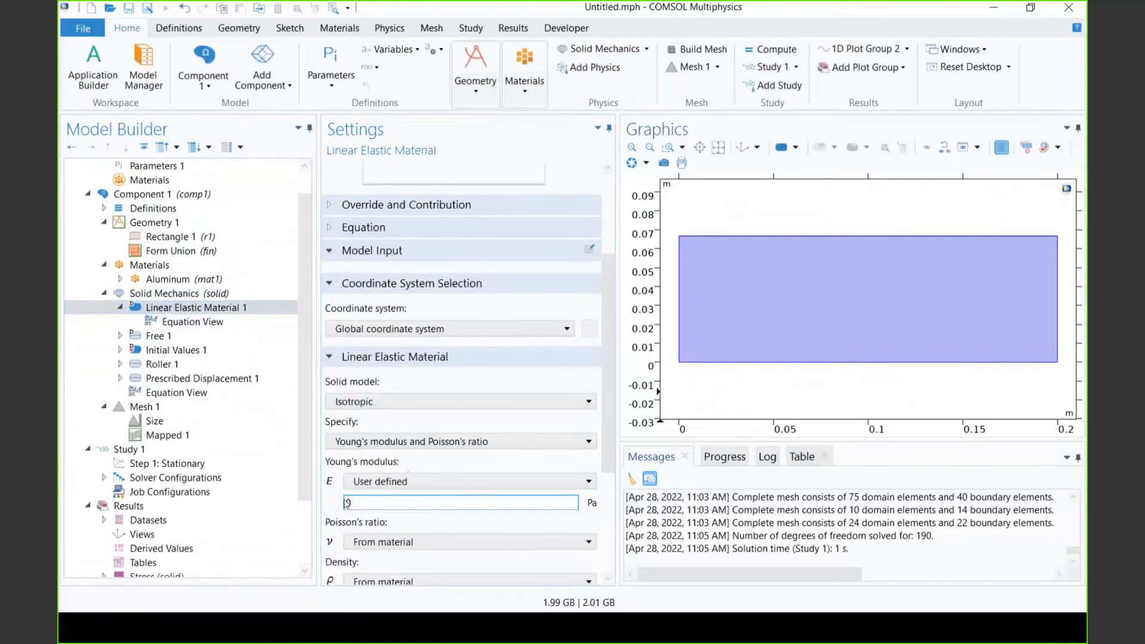
{"action": "type", "text": "E0"}
Disable Point Graph 2 and recompute Study 1
{"action": "left_click_drag", "start_coordinate": [308, 475], "coordinate": [309, 615]}
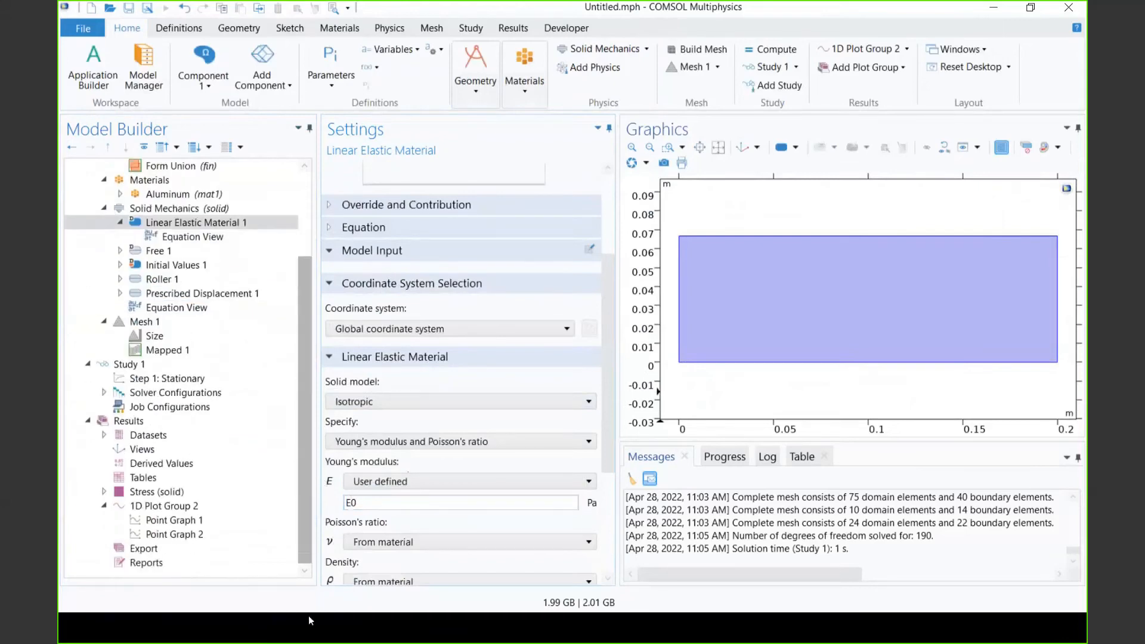
{"action": "left_click", "coordinate": [217, 529]}
{"action": "right_click", "coordinate": [218, 530]}
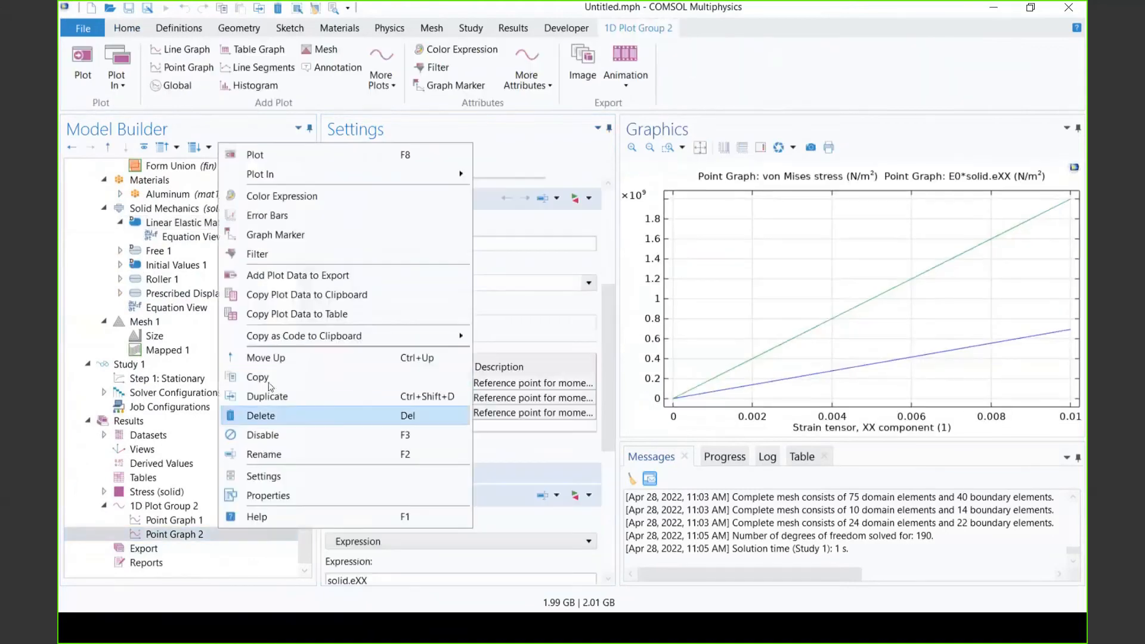
{"action": "left_click", "coordinate": [262, 435]}
{"action": "left_click", "coordinate": [138, 364]}
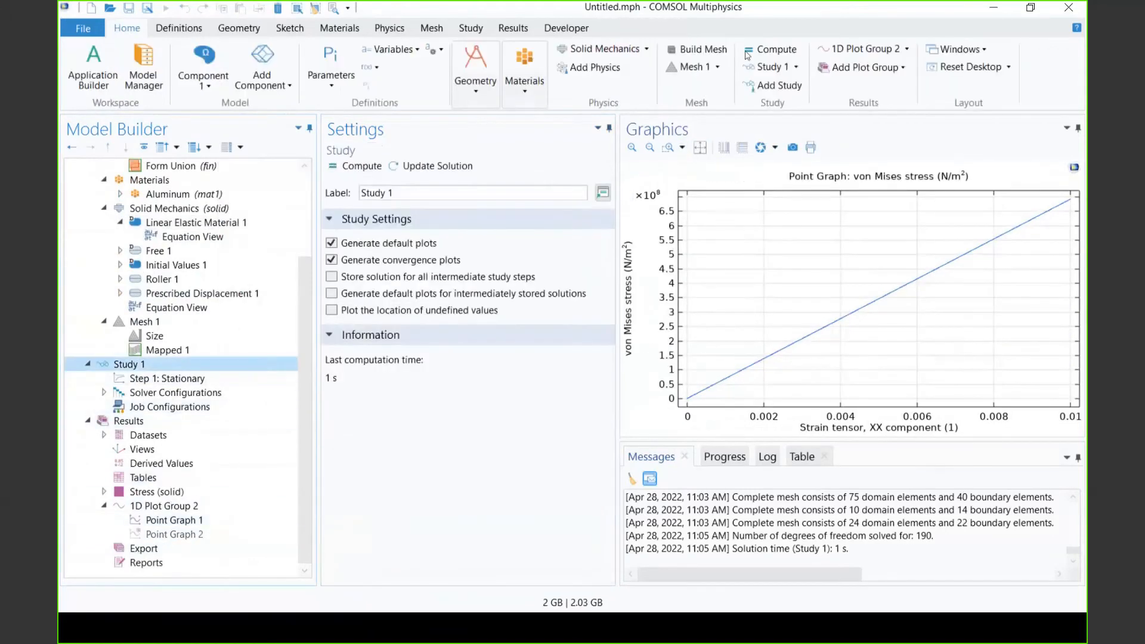
{"action": "key", "text": "F8"}
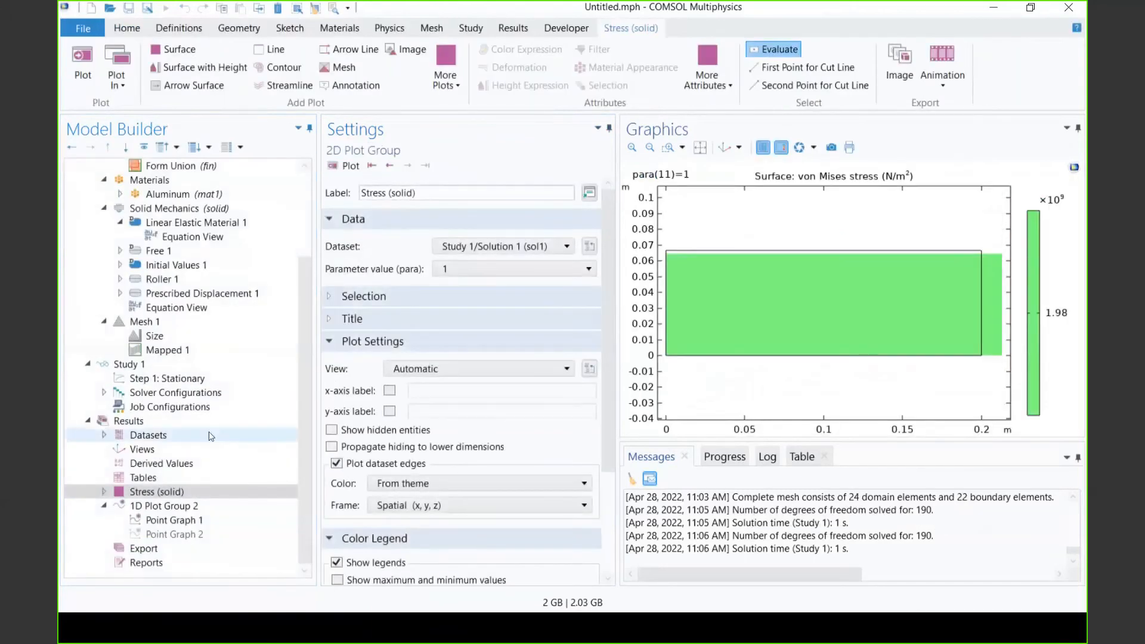
Add a Nonlinear Elastic Material to Solid Mechanics and assign it to the rectangle domain
{"action": "left_click", "coordinate": [164, 506]}
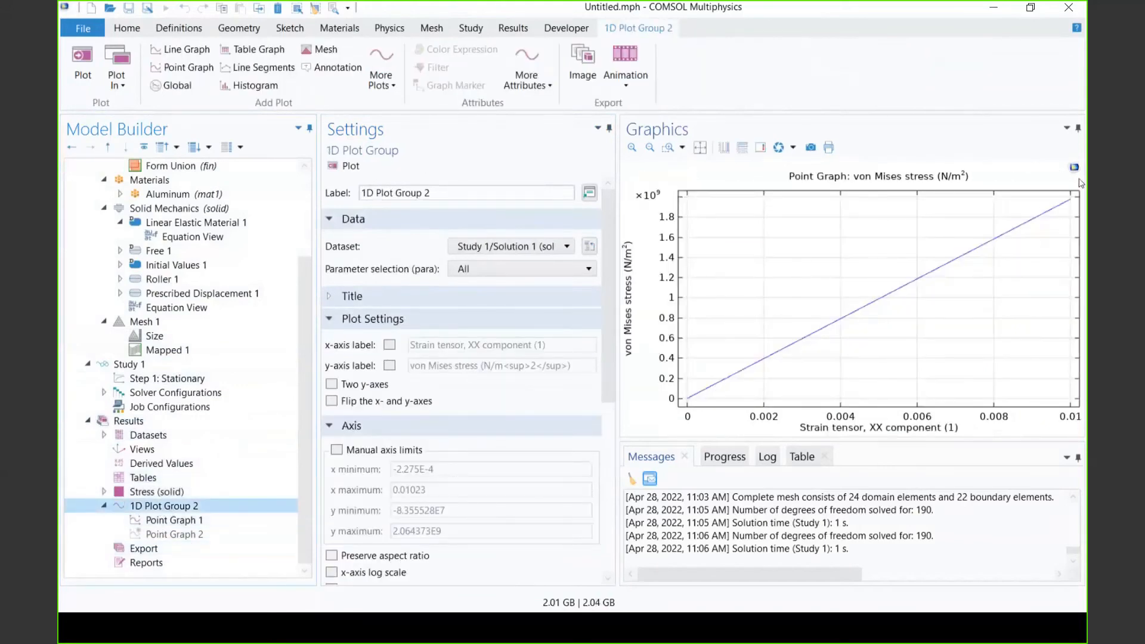
{"action": "right_click", "coordinate": [183, 210]}
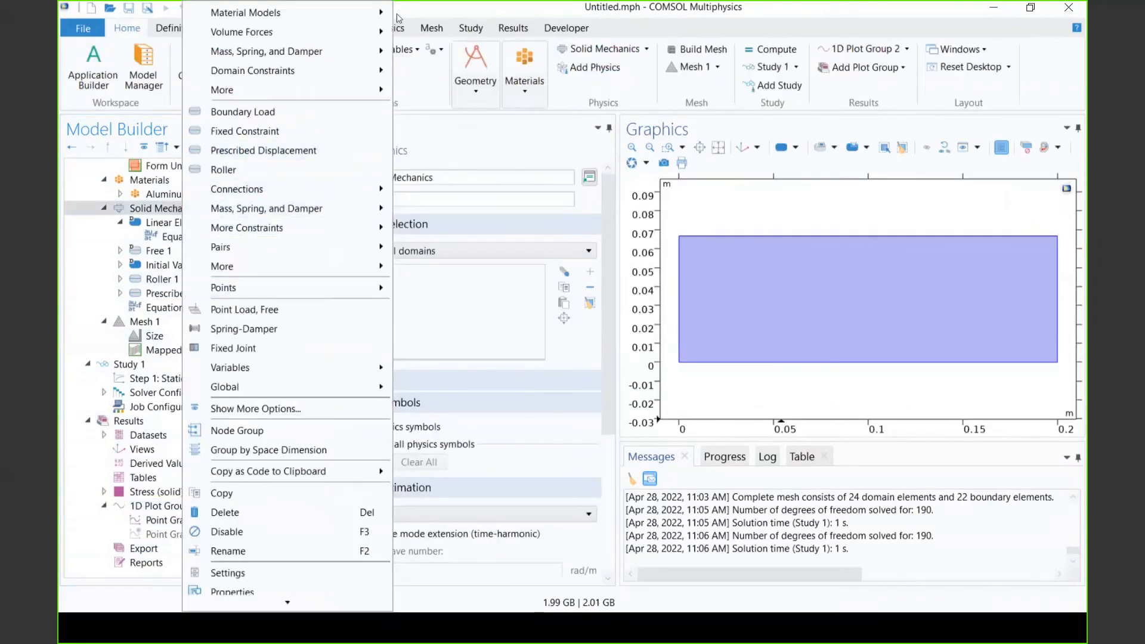
{"action": "mouse_move", "coordinate": [316, 23]}
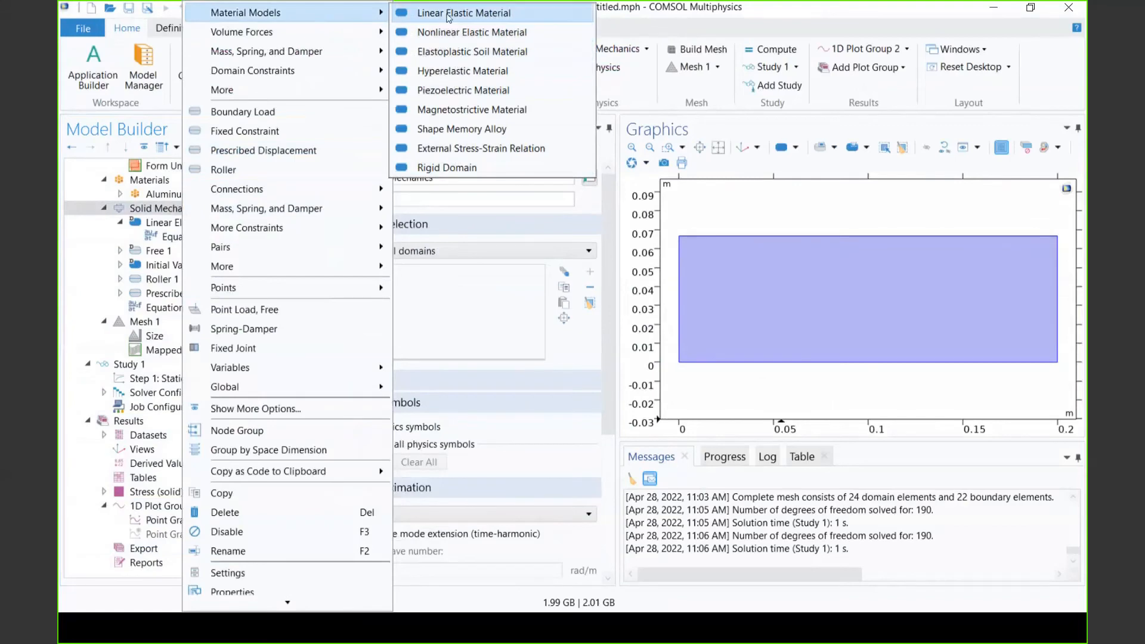
{"action": "left_click", "coordinate": [453, 31]}
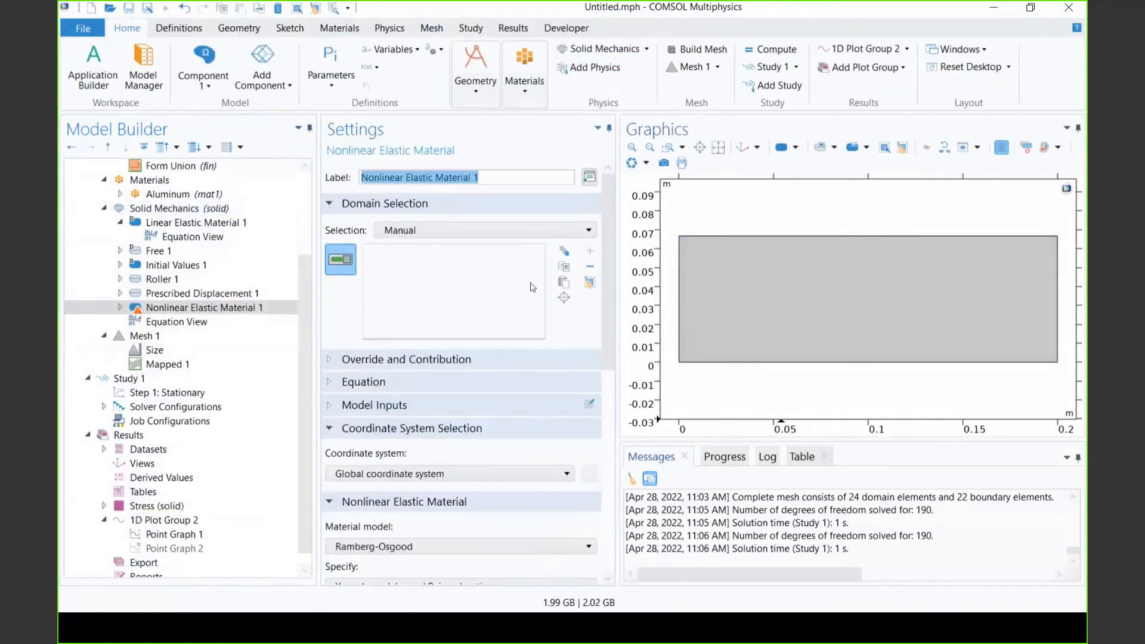
{"action": "left_click", "coordinate": [814, 252]}
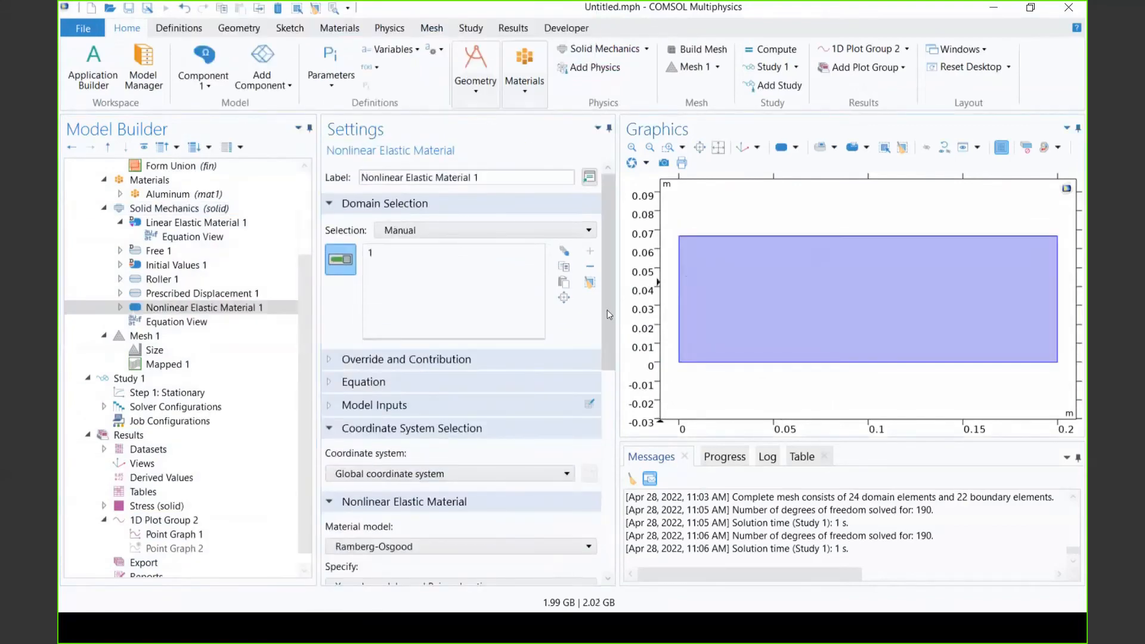
Set the nonlinear elastic material's Young's modulus to user-defined E0 and its Poisson's ratio to user-defined nu0
{"action": "scroll", "coordinate": [608, 314], "scroll_direction": "down", "scroll_amount": 5}
{"action": "left_click", "coordinate": [382, 229]}
{"action": "left_click", "coordinate": [365, 259]}
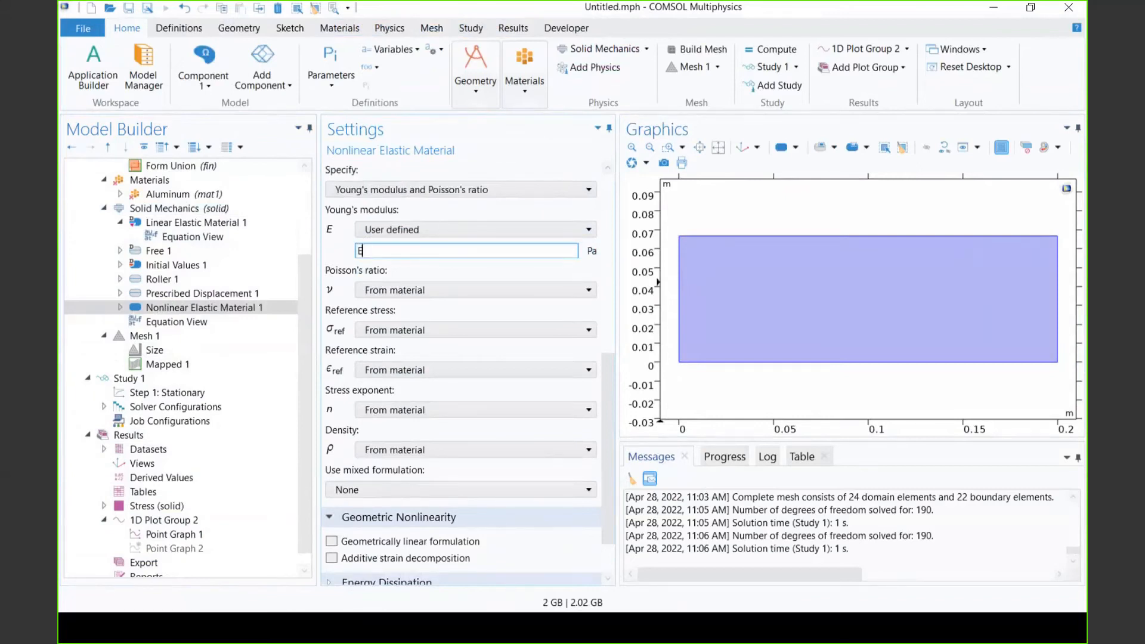
{"action": "left_click", "coordinate": [381, 289]}
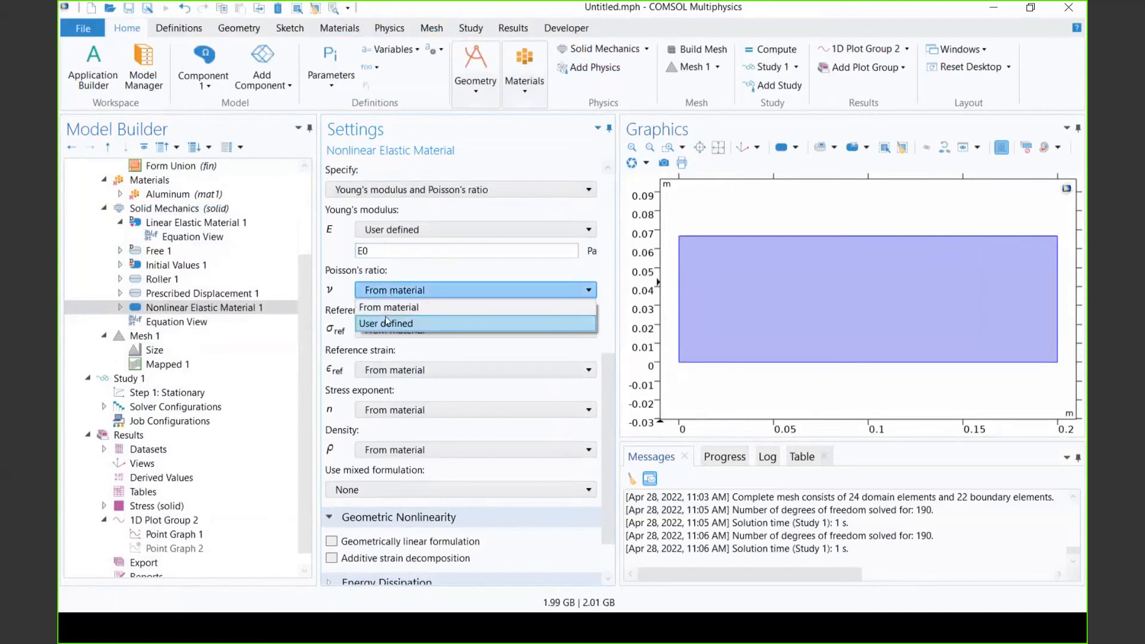
{"action": "left_click", "coordinate": [383, 316]}
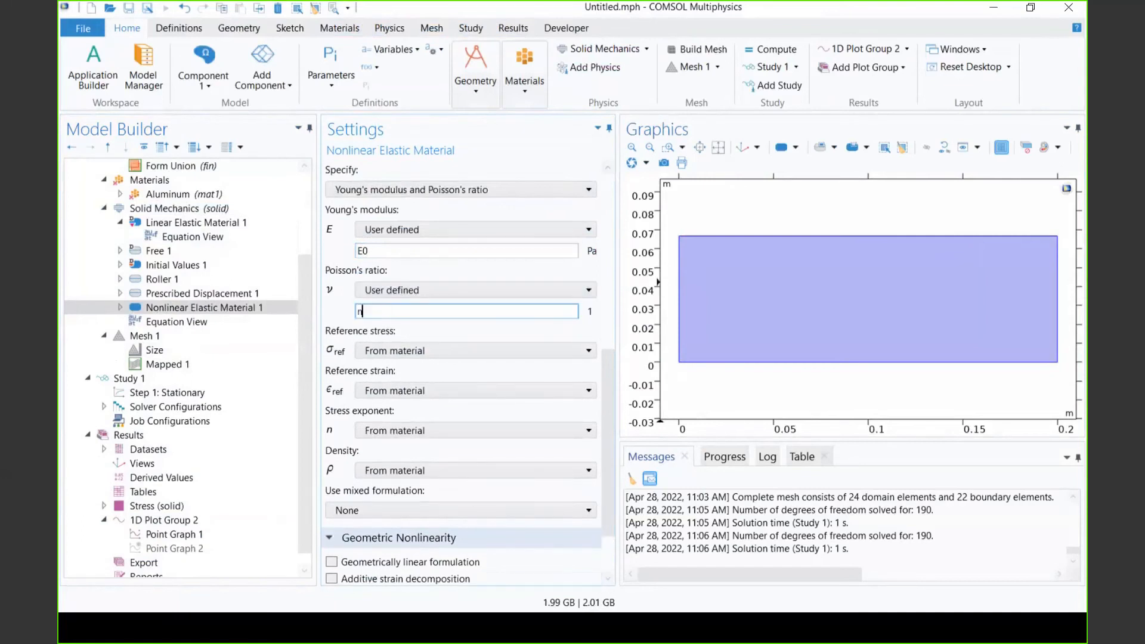
Set the nonlinear elastic material's reference stress to the user-defined value 400[MPa]
{"action": "left_click", "coordinate": [393, 351]}
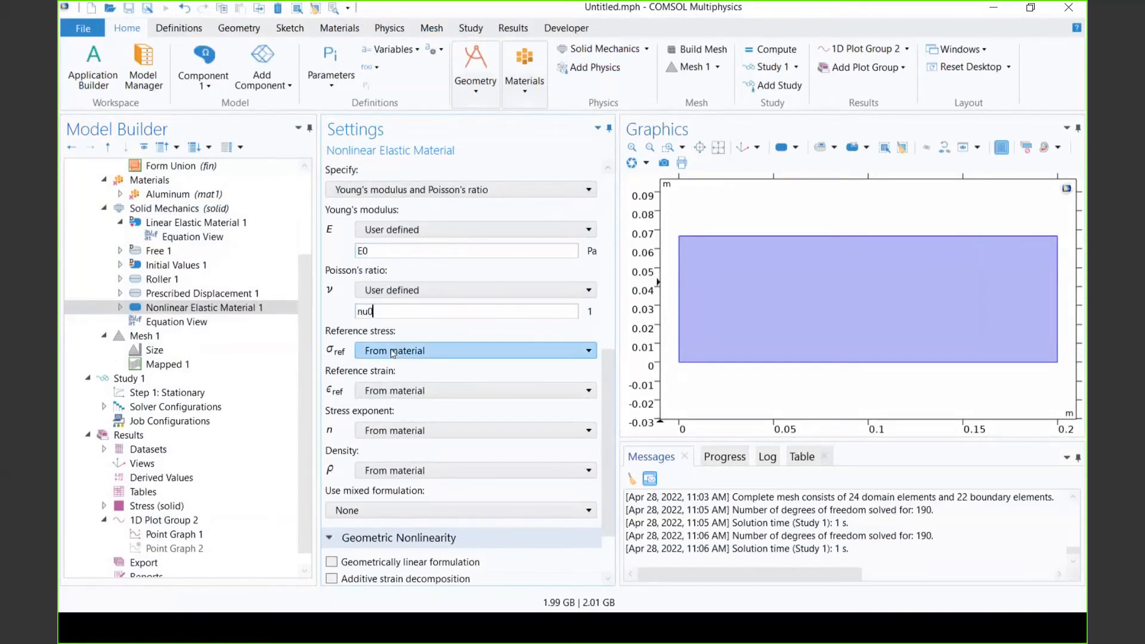
{"action": "left_click", "coordinate": [377, 385]}
{"action": "left_click", "coordinate": [358, 371]}
{"action": "type", "text": "4000"}
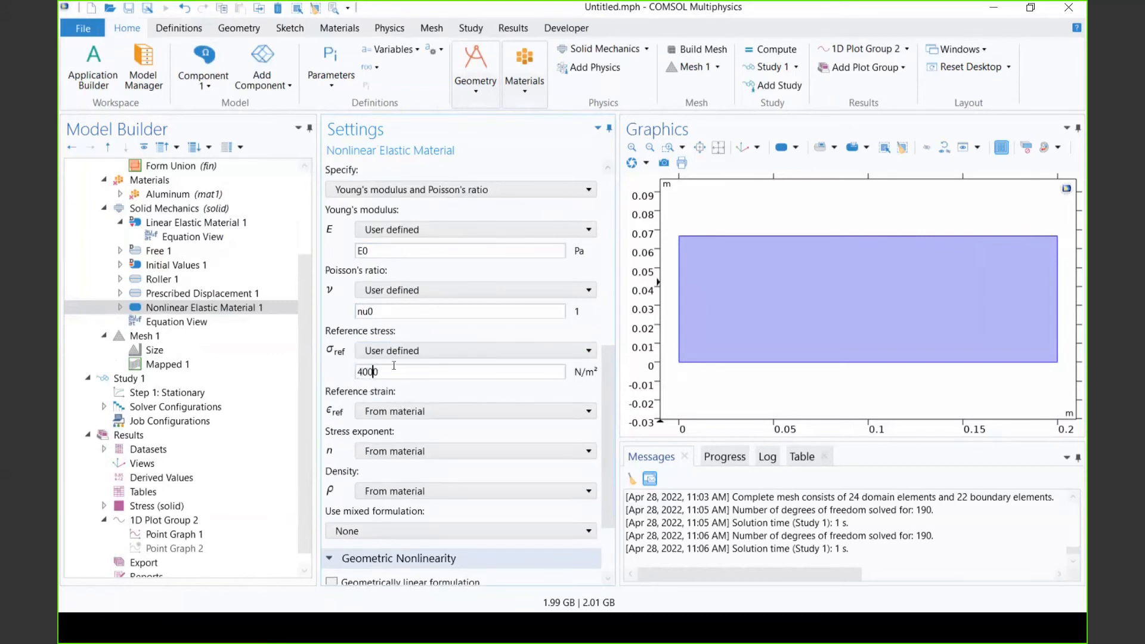
{"action": "key", "text": "Tab"}
{"action": "left_click", "coordinate": [403, 376]}
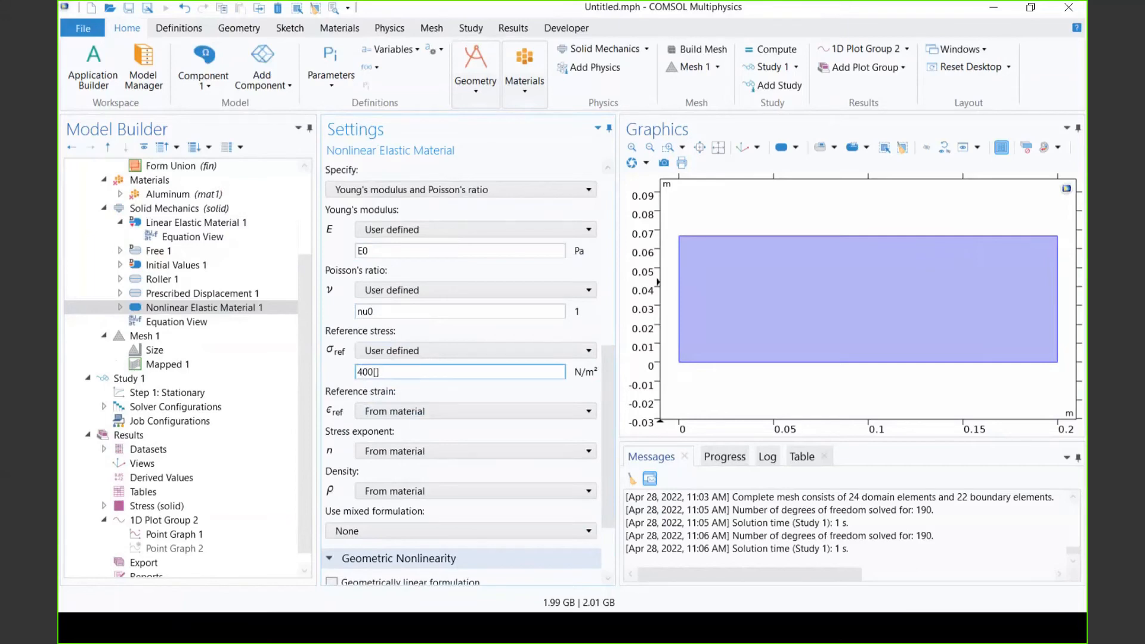
{"action": "key", "text": "BackSpace"}
{"action": "type", "text": "[M"}
Set the nonlinear elastic material's user-defined reference strain to 0.02 and stress exponent to 9
{"action": "left_click", "coordinate": [412, 413]}
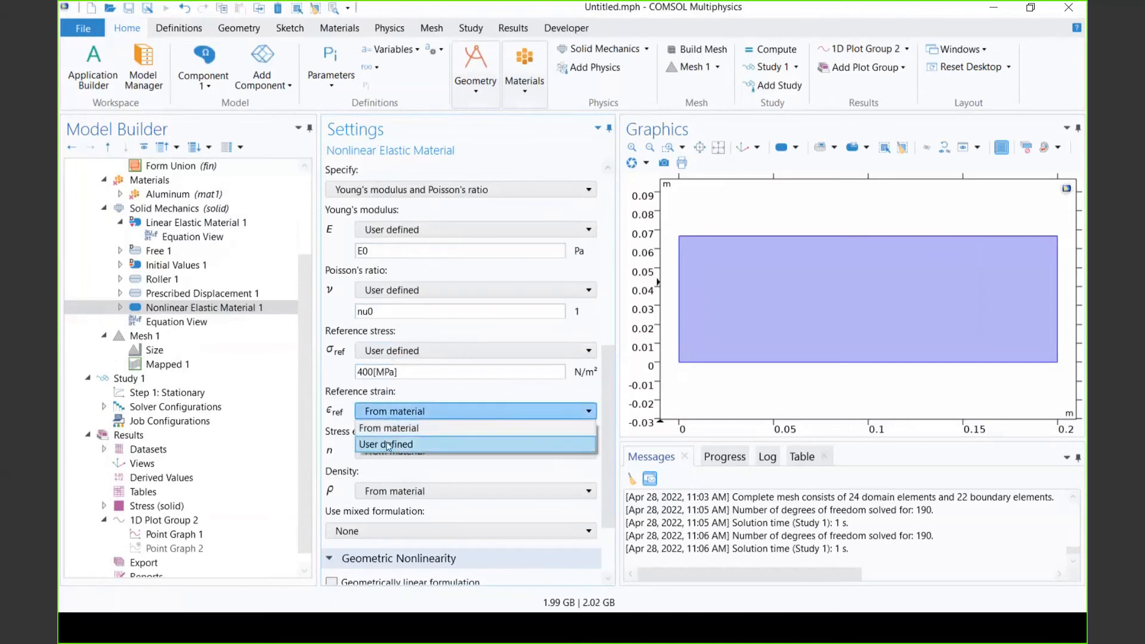
{"action": "left_click", "coordinate": [380, 438]}
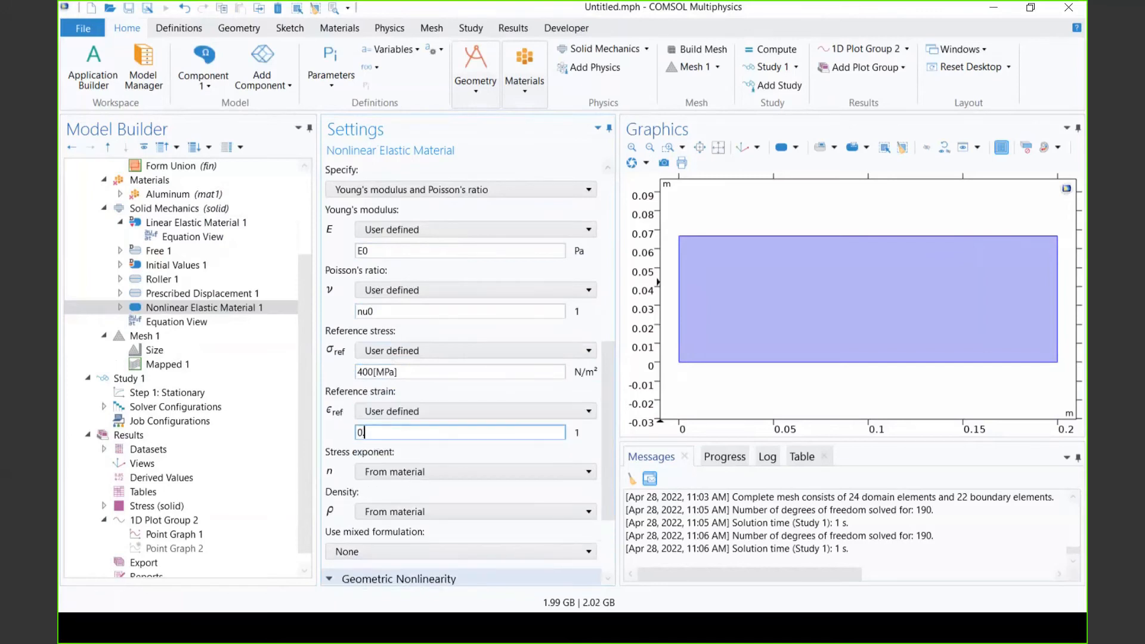
{"action": "left_click", "coordinate": [370, 471]}
{"action": "left_click", "coordinate": [374, 507]}
{"action": "left_click_drag", "start_coordinate": [363, 493], "coordinate": [341, 493]}
{"action": "type", "text": "9"}
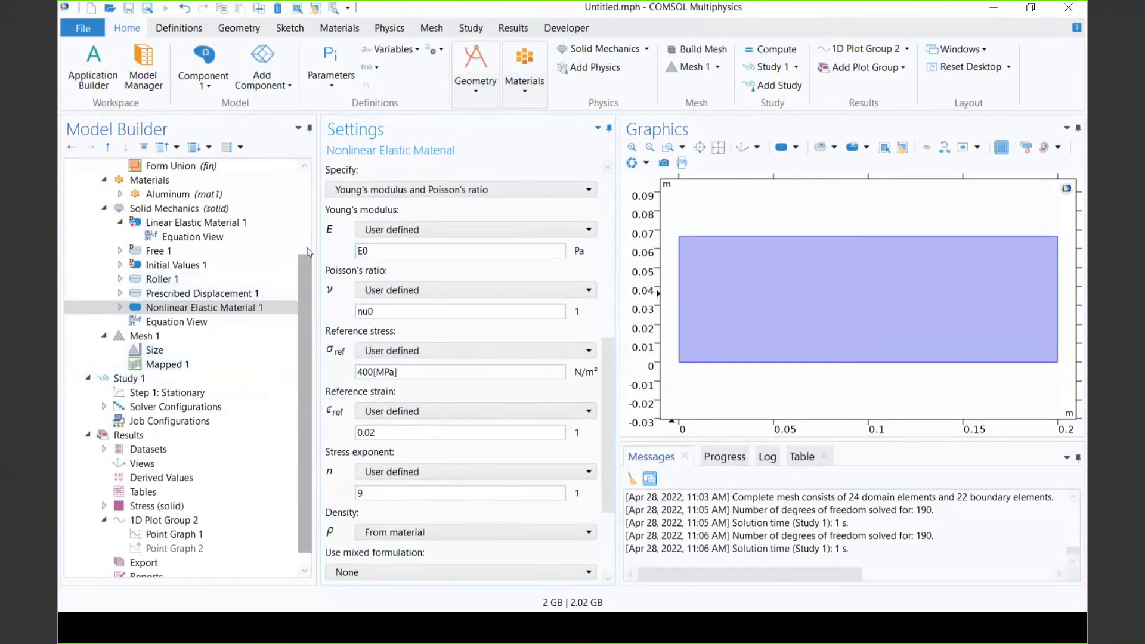
Add a second study of type Stationary to the model
{"action": "left_click_drag", "start_coordinate": [305, 276], "coordinate": [316, 194]}
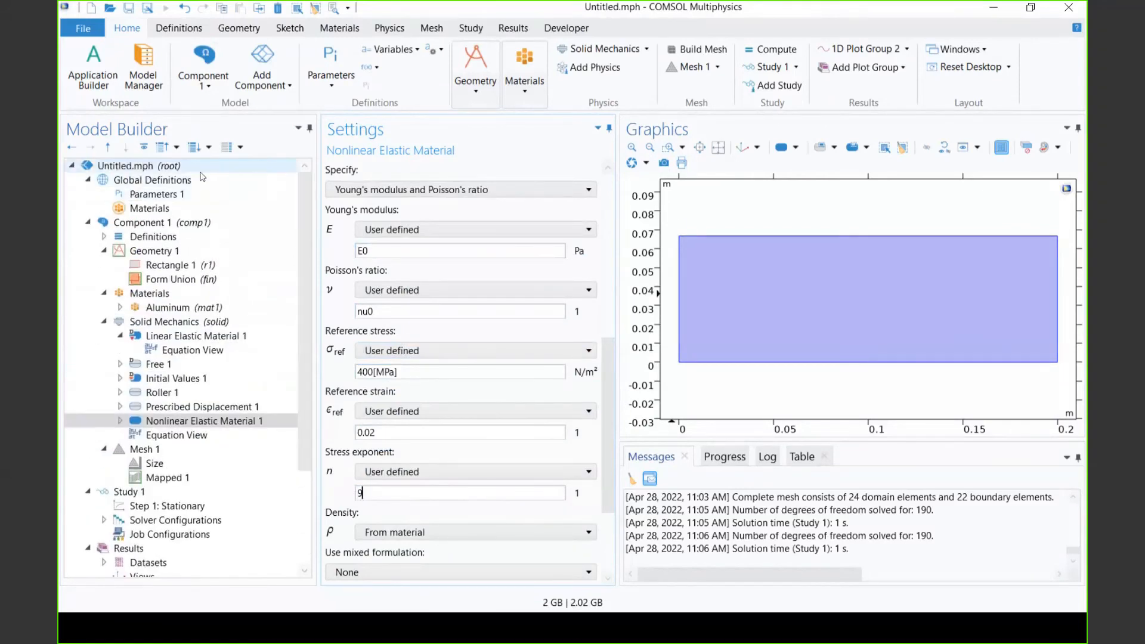
{"action": "right_click", "coordinate": [180, 168]}
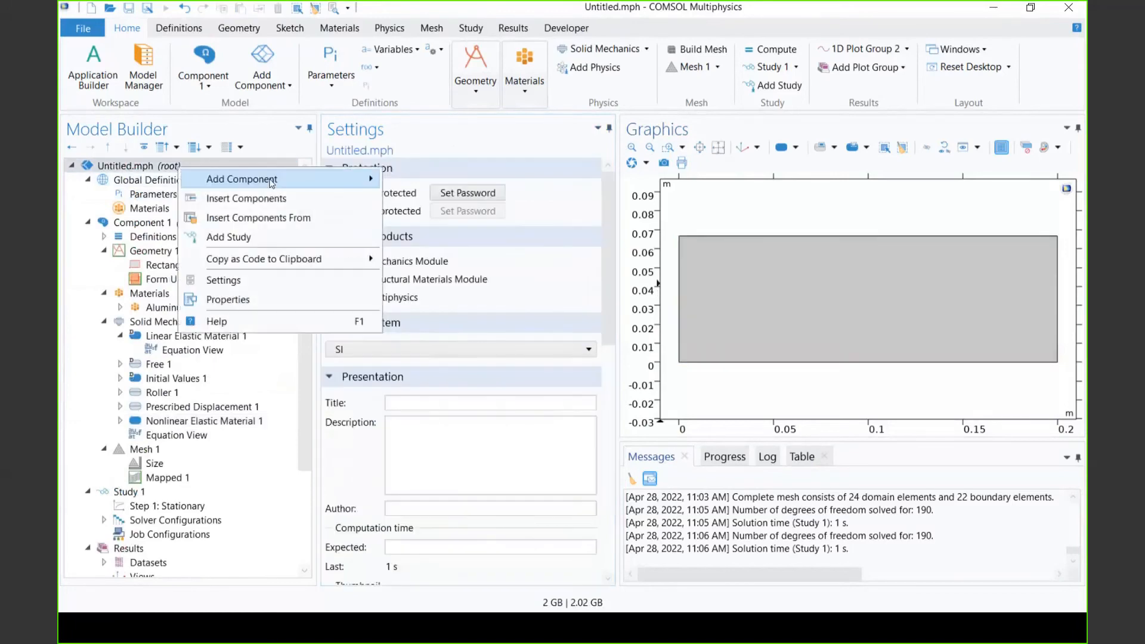
{"action": "left_click", "coordinate": [246, 238]}
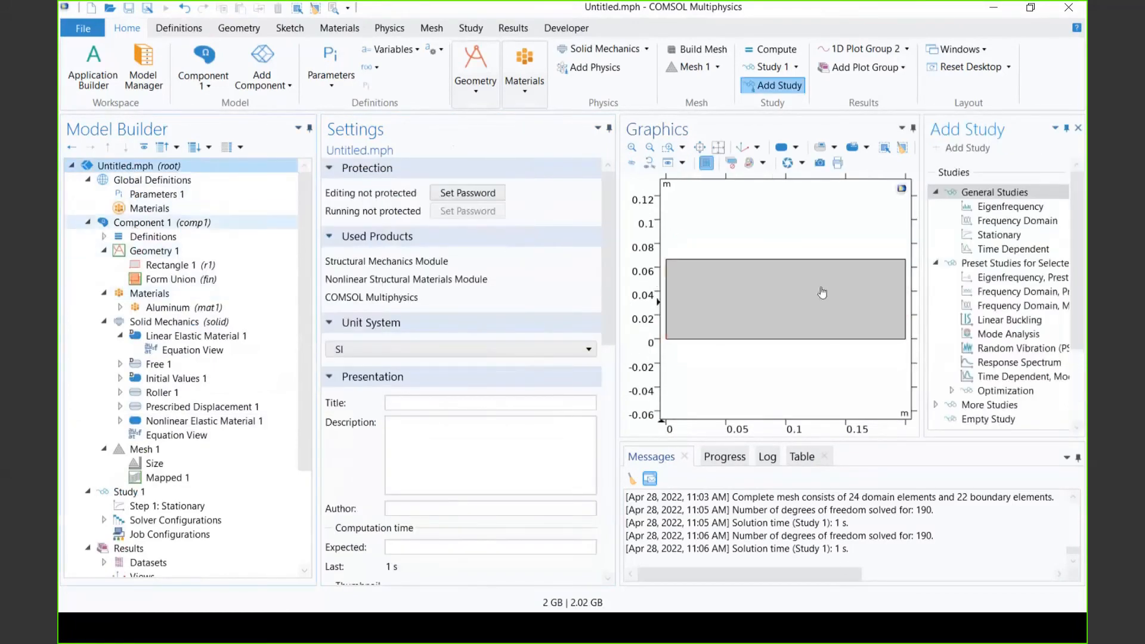
{"action": "double_click", "coordinate": [998, 234]}
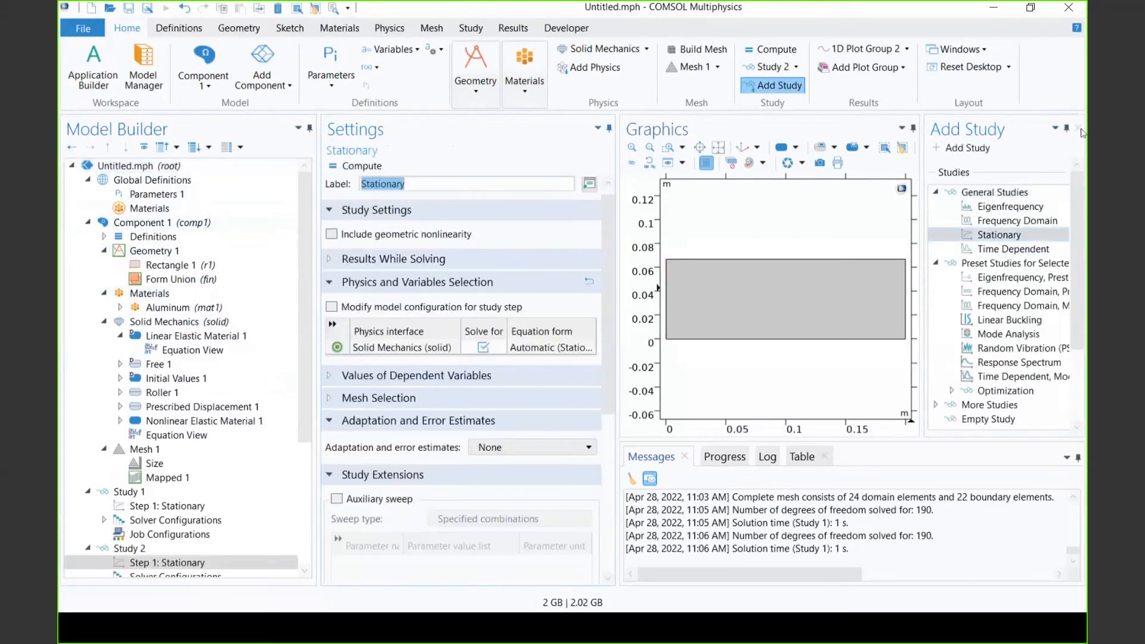
{"action": "left_click", "coordinate": [1075, 129]}
Enable an auxiliary sweep of para from 0 to 1 in steps of 0.1 in Study 2 and compute it
{"action": "scroll", "coordinate": [477, 387], "scroll_direction": "down", "scroll_amount": 5}
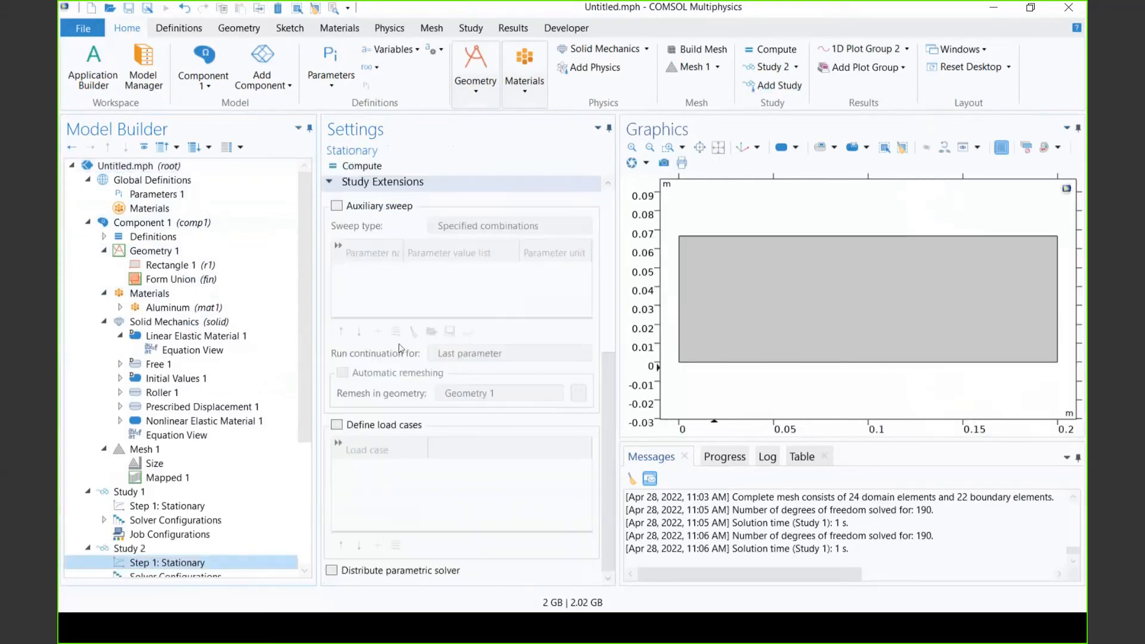
{"action": "left_click", "coordinate": [337, 205]}
{"action": "left_click", "coordinate": [377, 331]}
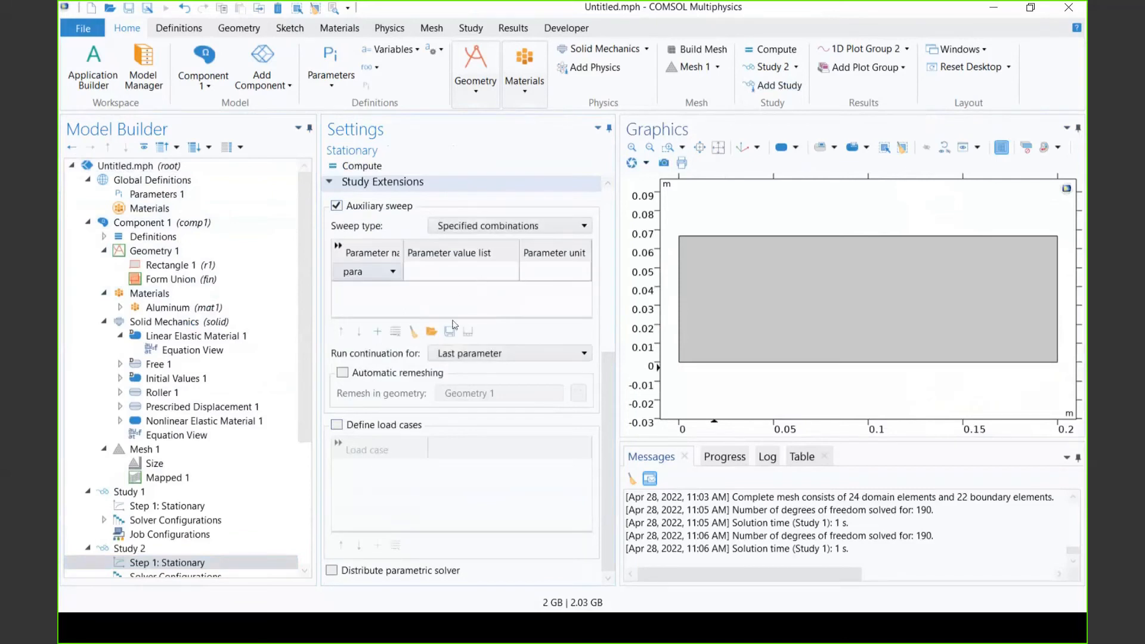
{"action": "left_click", "coordinate": [467, 332]}
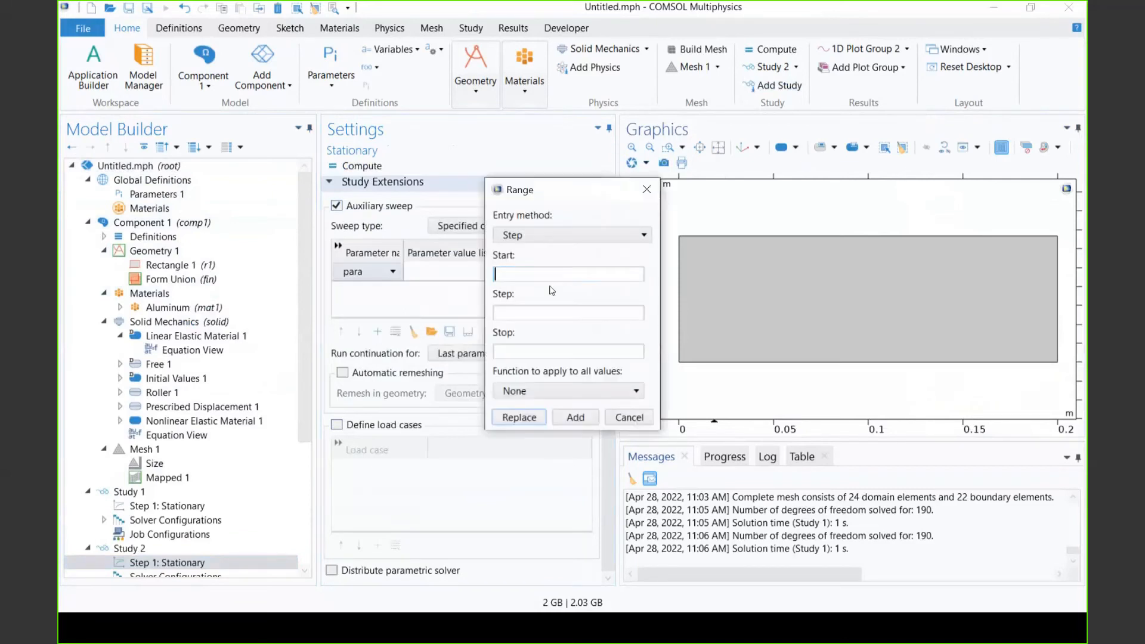
{"action": "type", "text": "0"}
{"action": "left_click", "coordinate": [554, 310]}
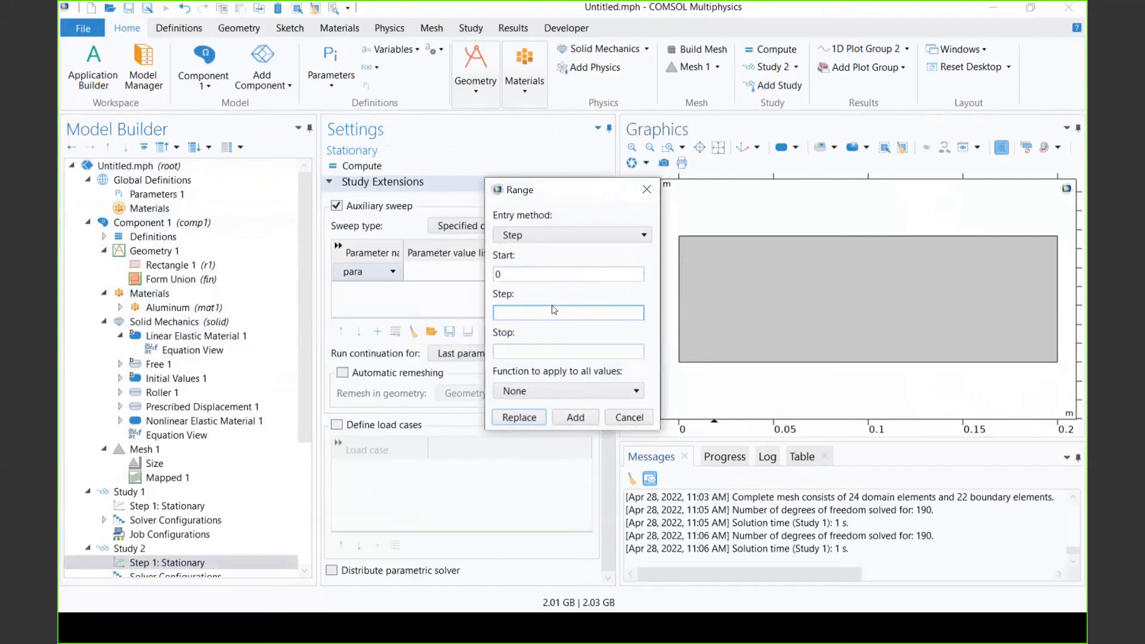
{"action": "type", "text": "0.1"}
{"action": "left_click", "coordinate": [543, 351]}
{"action": "type", "text": "1"}
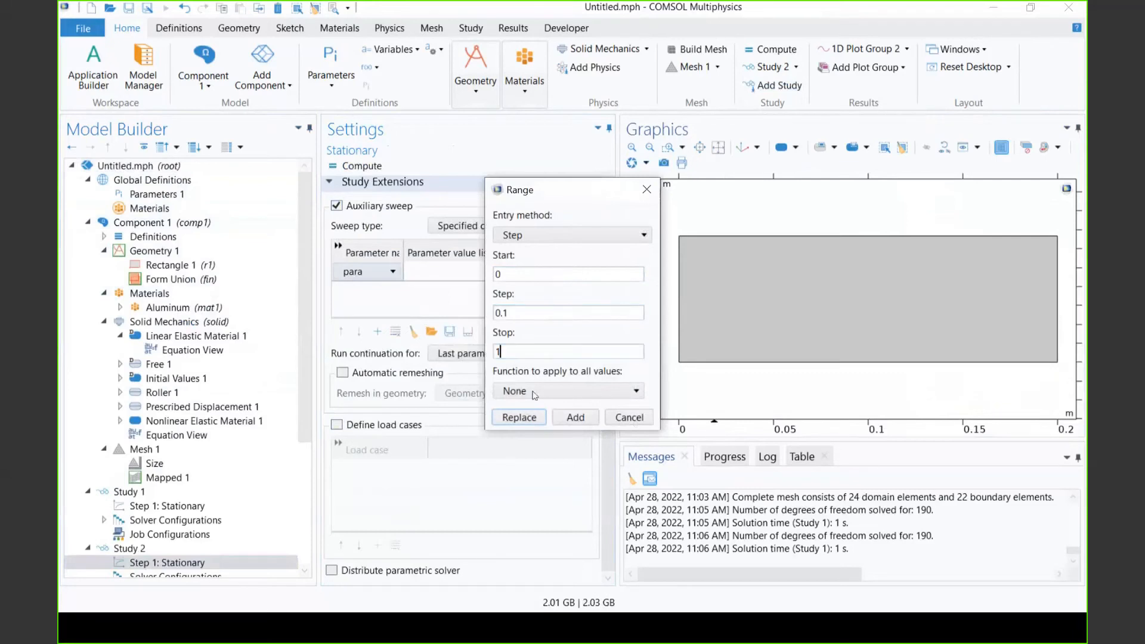
{"action": "left_click", "coordinate": [517, 416]}
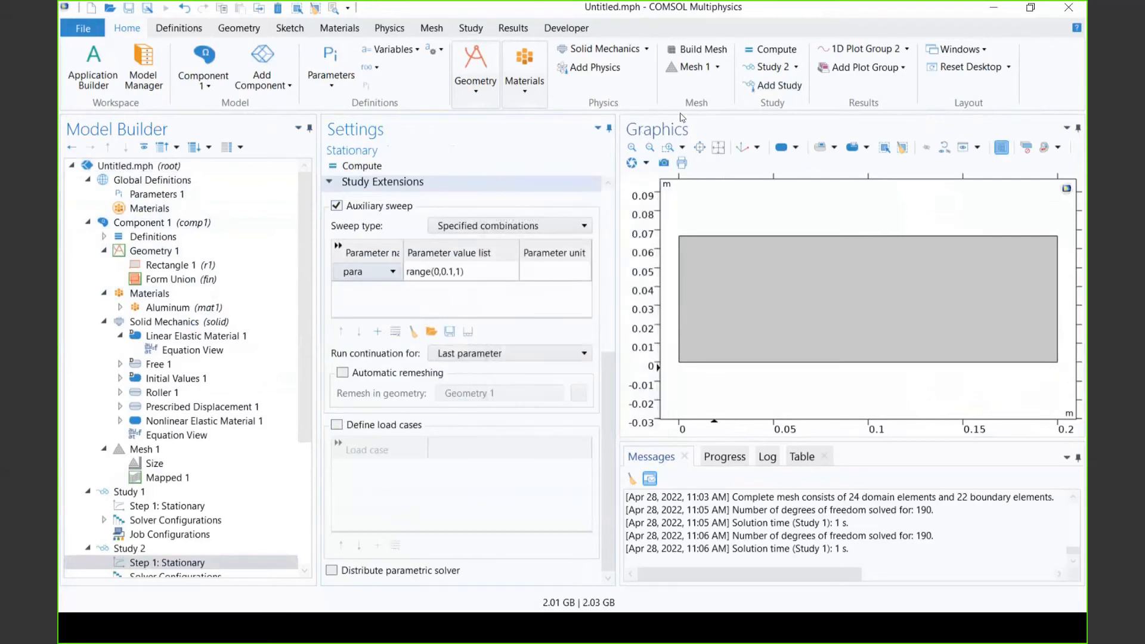
{"action": "left_click", "coordinate": [765, 55]}
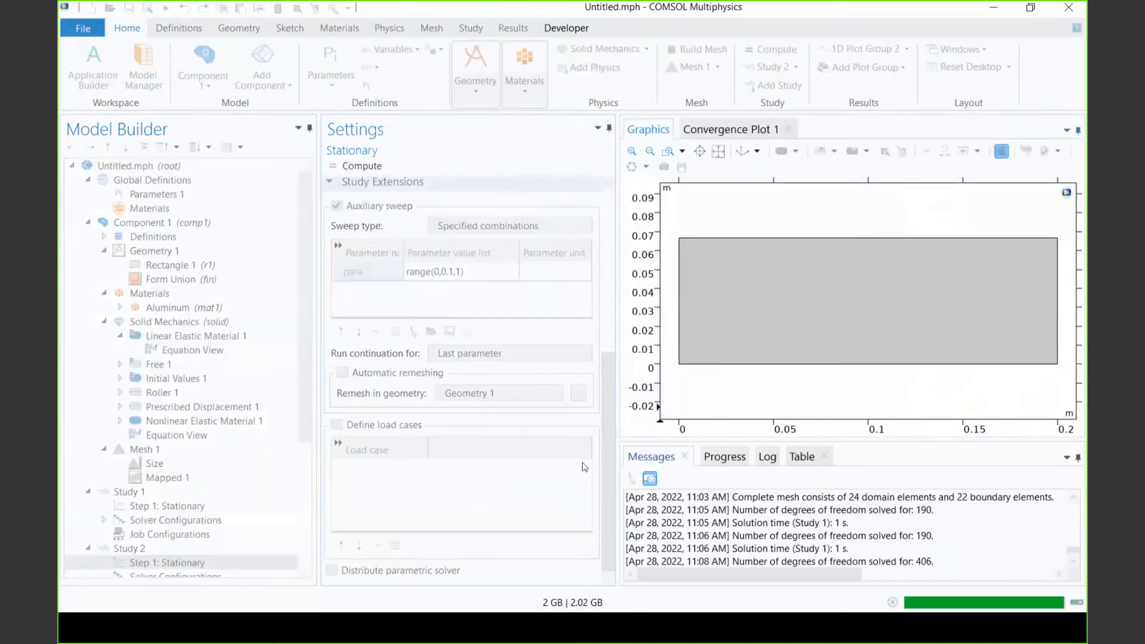
{"action": "scroll", "coordinate": [308, 564], "scroll_direction": "down", "scroll_amount": 1}
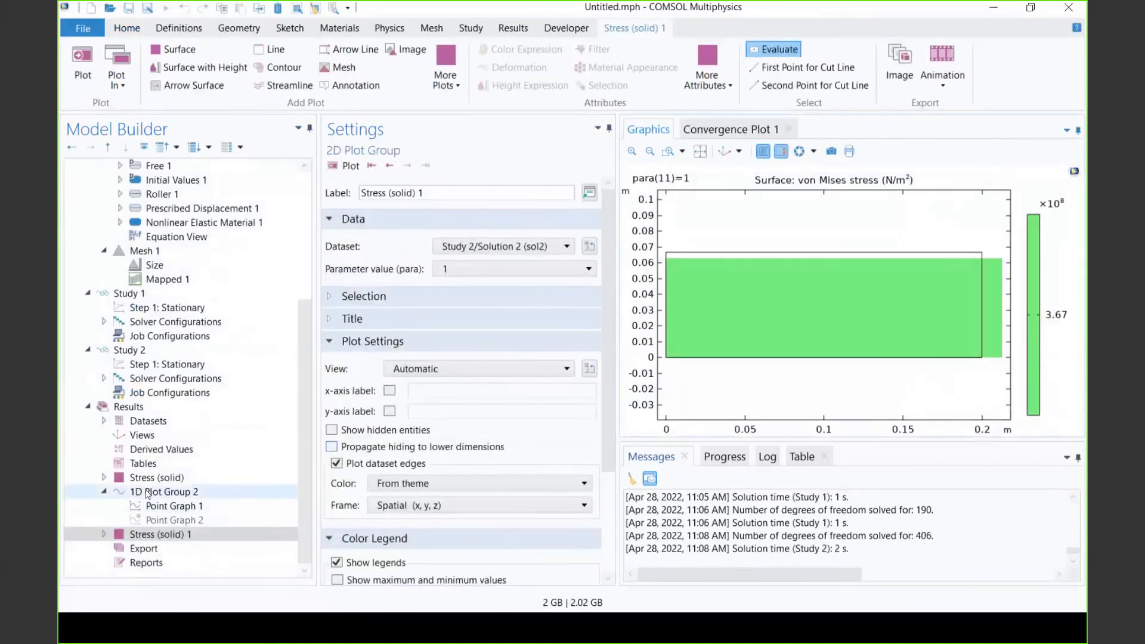
{"action": "left_click", "coordinate": [154, 521]}
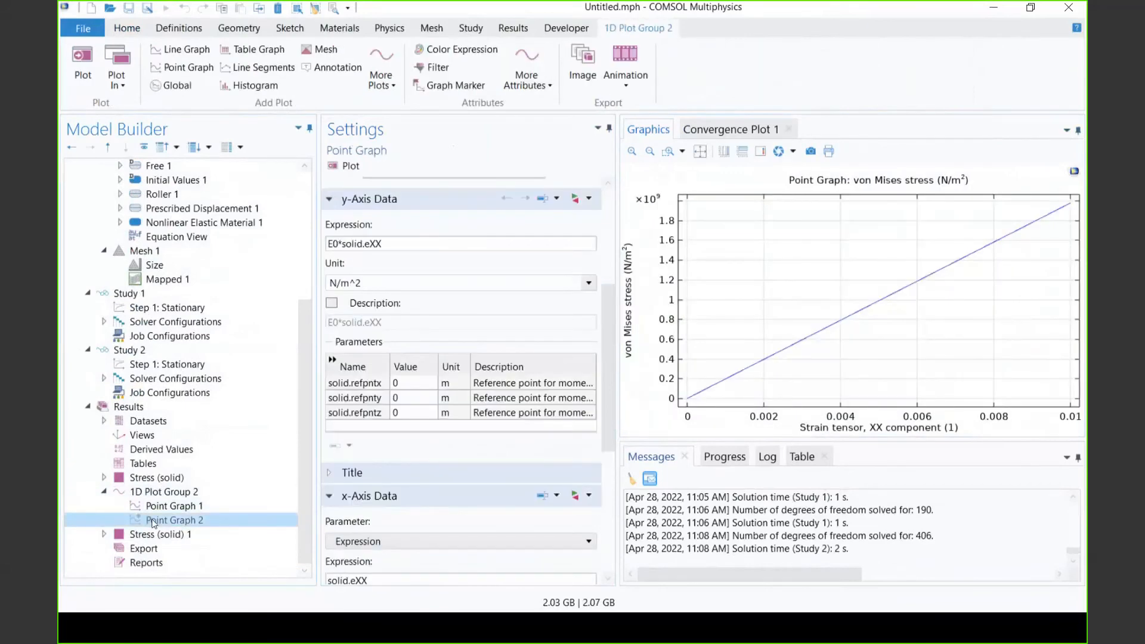
{"action": "right_click", "coordinate": [154, 522]}
{"action": "left_click", "coordinate": [196, 422]}
Duplicate Point Graph 1, set the copy's dataset to Study 2/Solution 2 (sol2) and plot it
{"action": "left_click", "coordinate": [173, 507]}
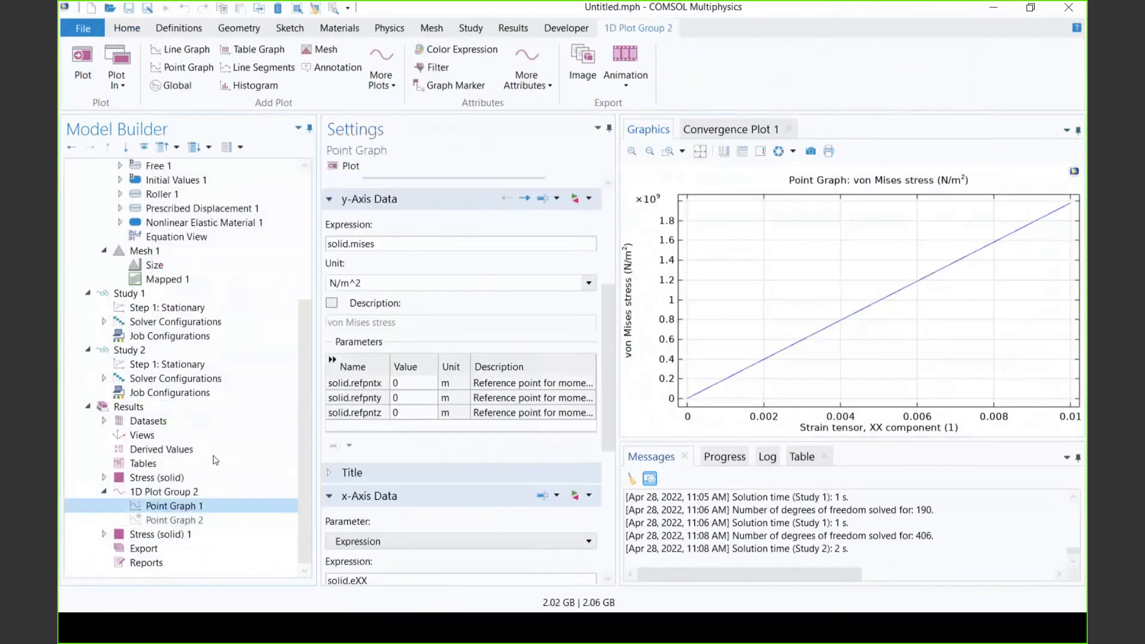
{"action": "right_click", "coordinate": [173, 507]}
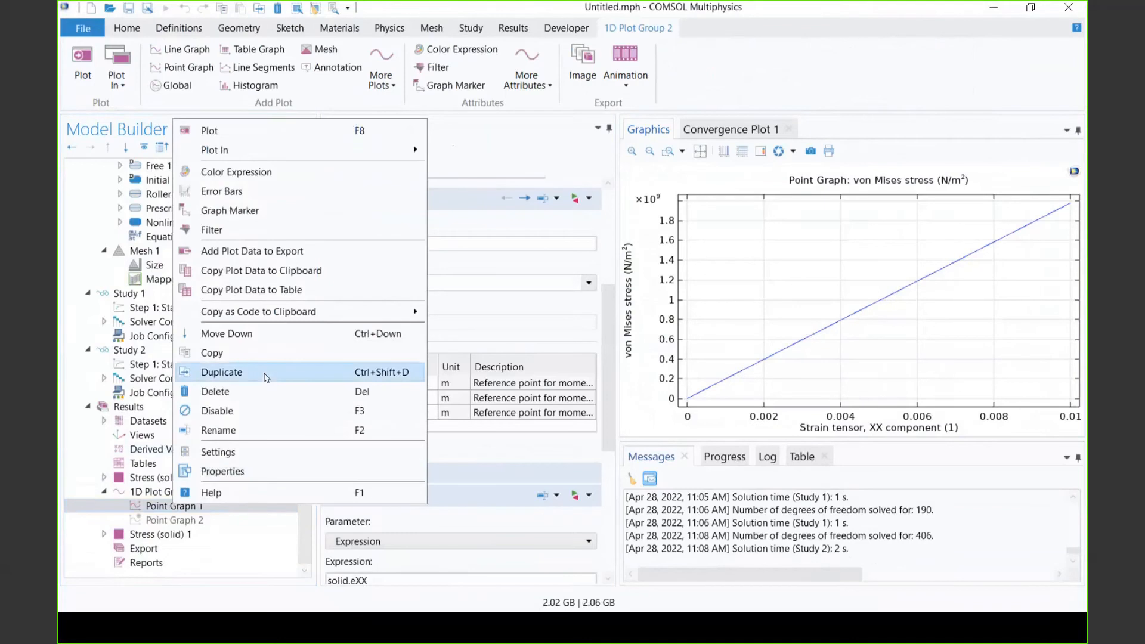
{"action": "left_click", "coordinate": [233, 370]}
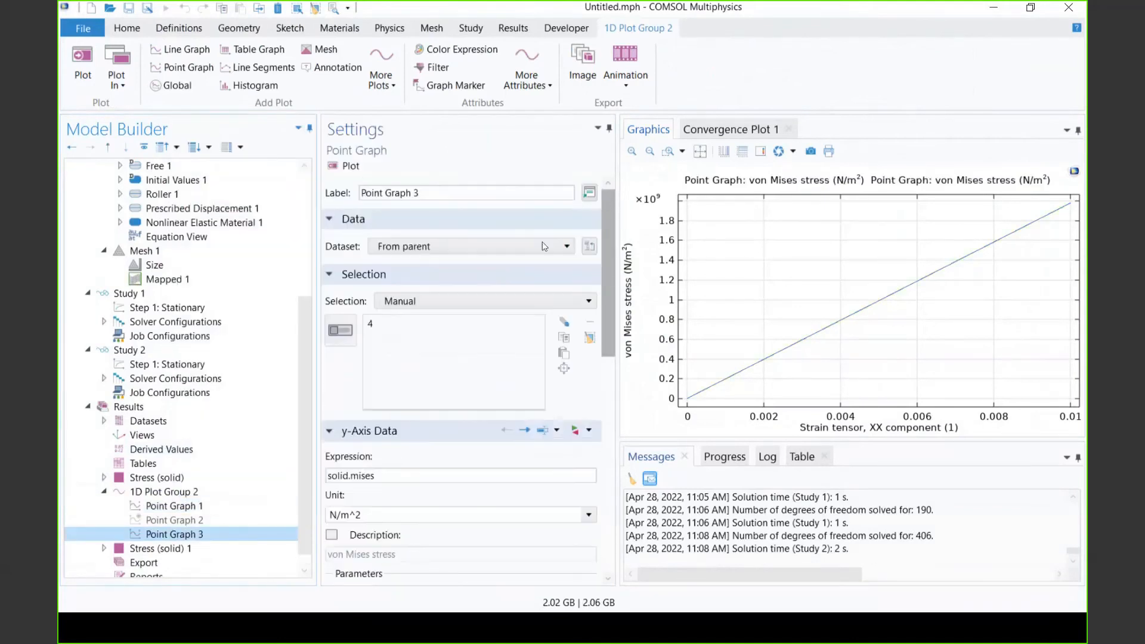
{"action": "left_click", "coordinate": [477, 247]}
{"action": "left_click", "coordinate": [405, 307]}
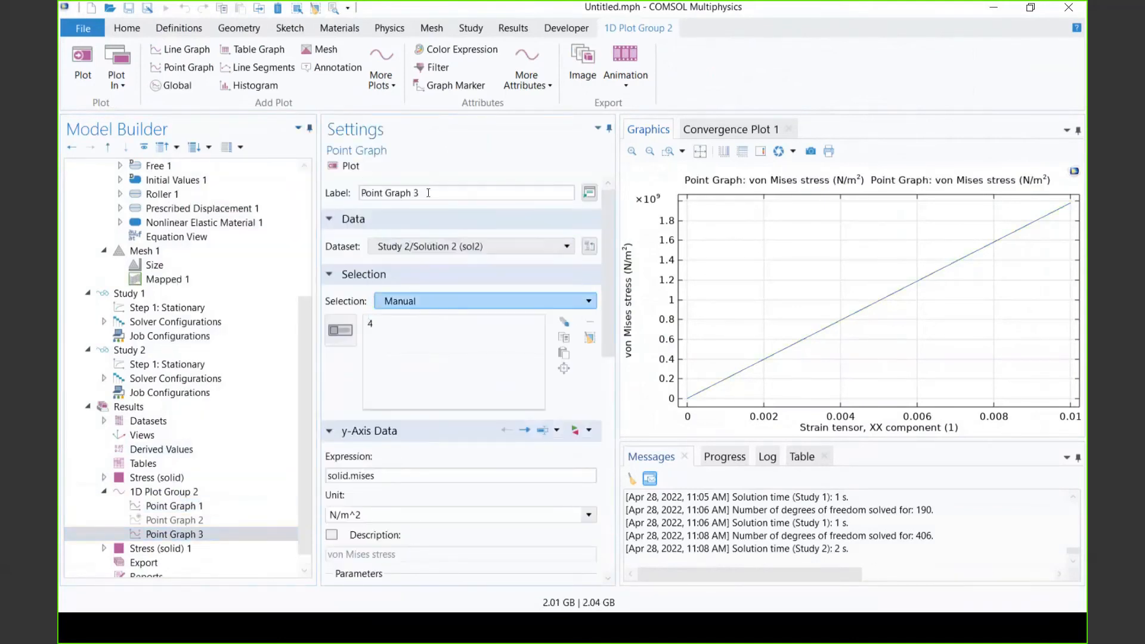
{"action": "left_click", "coordinate": [349, 165]}
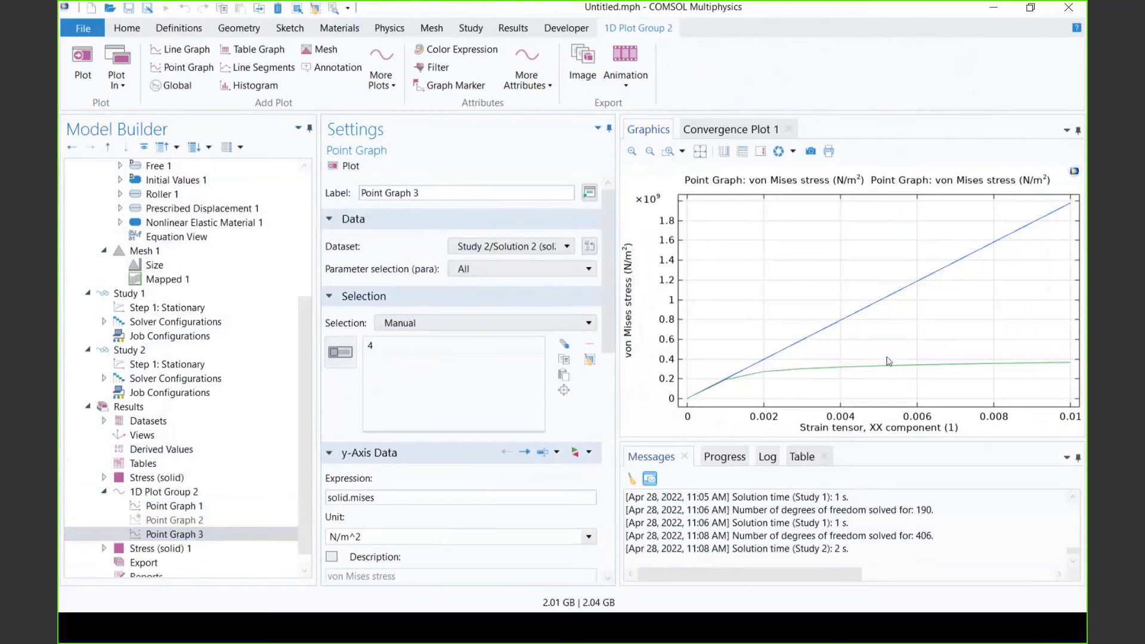
Review the reference strain and reference stress settings of Nonlinear Elastic Material 1
{"action": "left_click", "coordinate": [190, 222]}
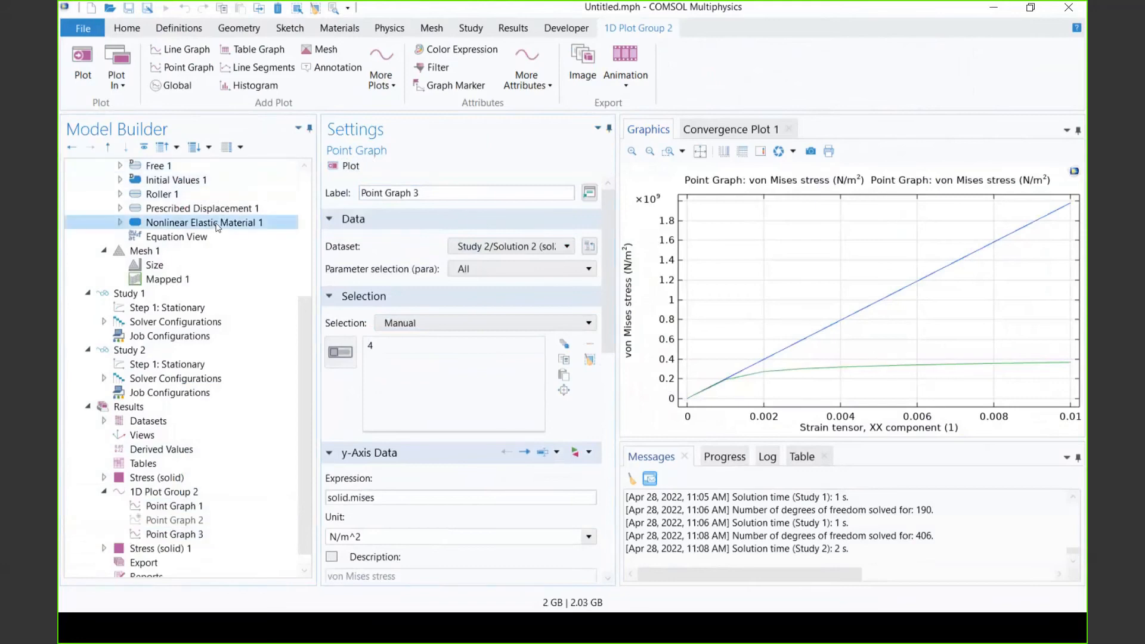
{"action": "double_click", "coordinate": [365, 432]}
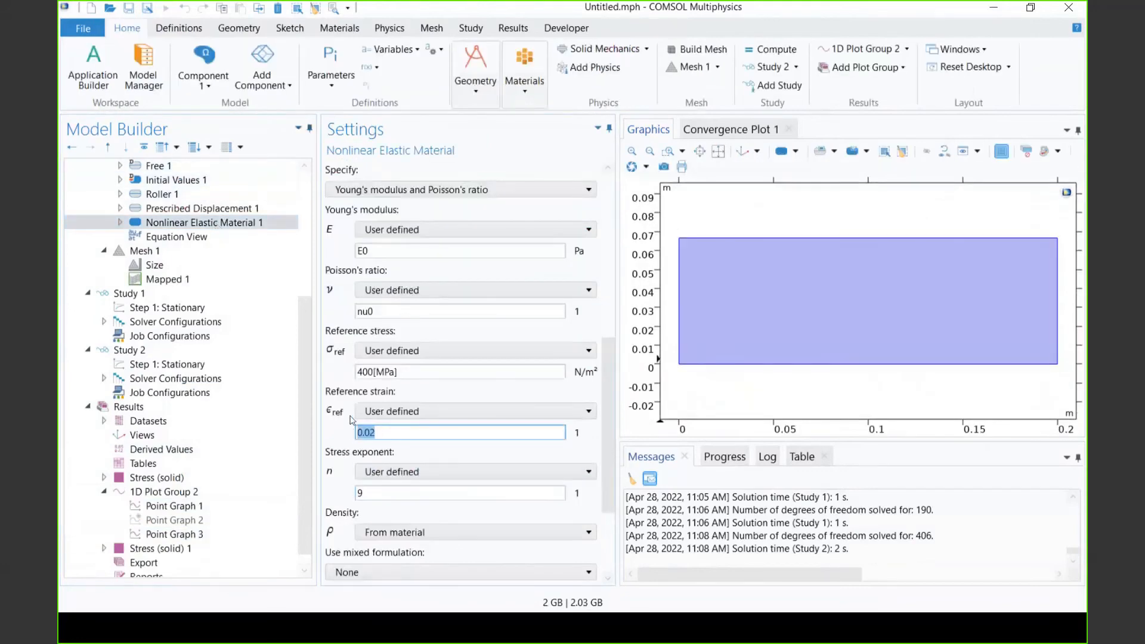
{"action": "left_click_drag", "start_coordinate": [427, 371], "coordinate": [358, 374]}
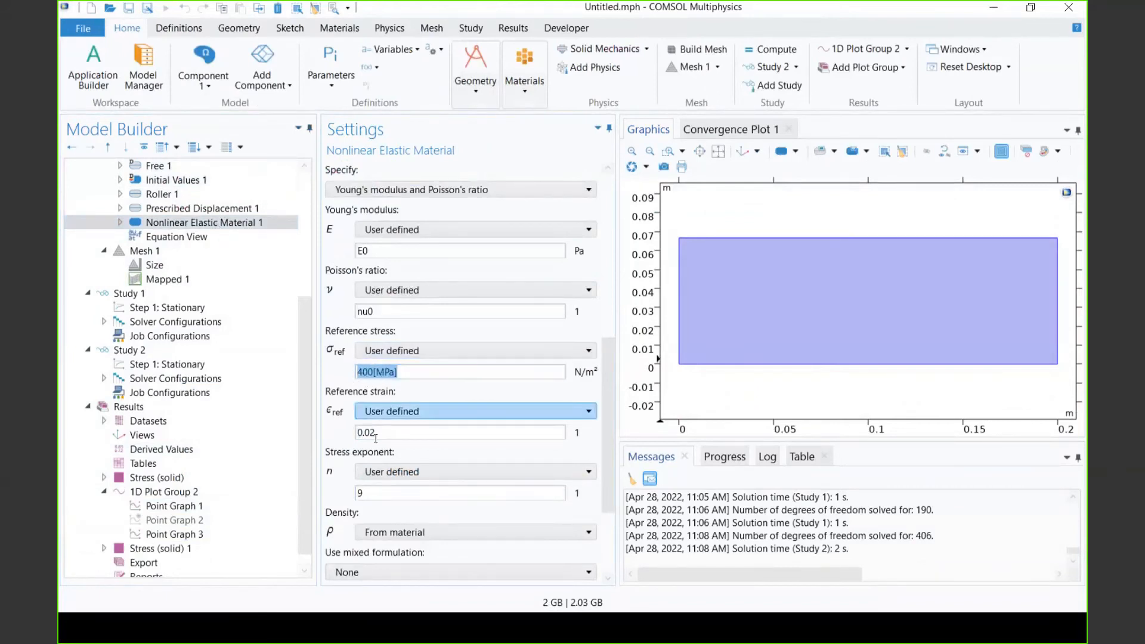
Review the stress exponent and Ramberg-Osgood equations of Nonlinear Elastic Material 1, and compare the stress-strain curves shown with Point Graph 3
{"action": "double_click", "coordinate": [360, 493]}
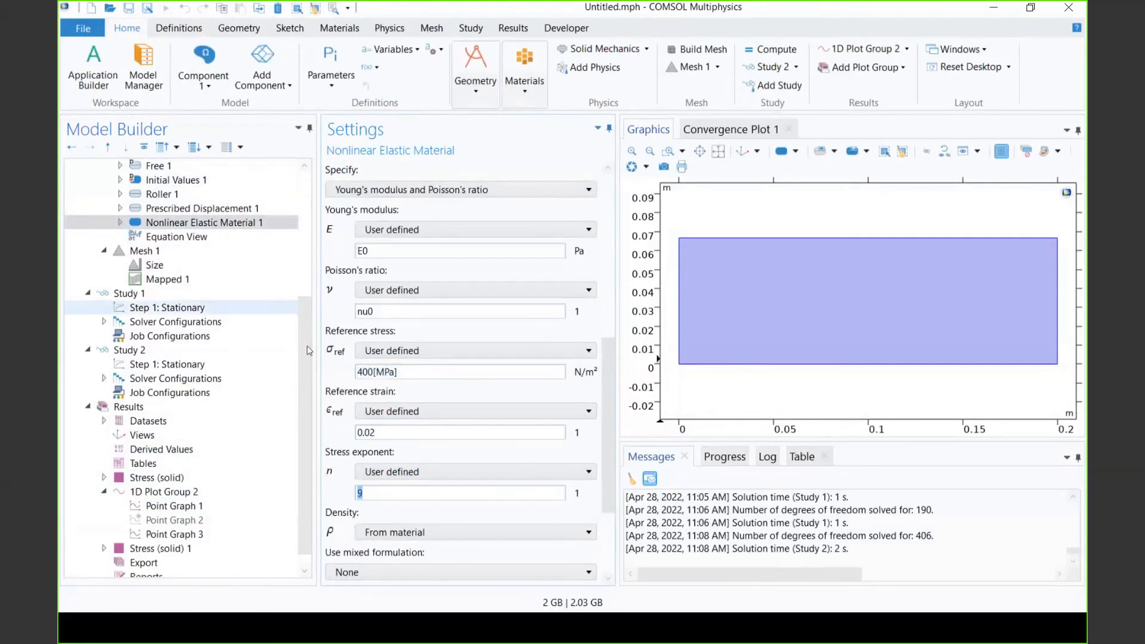
{"action": "scroll", "coordinate": [508, 169], "scroll_direction": "up", "scroll_amount": 6}
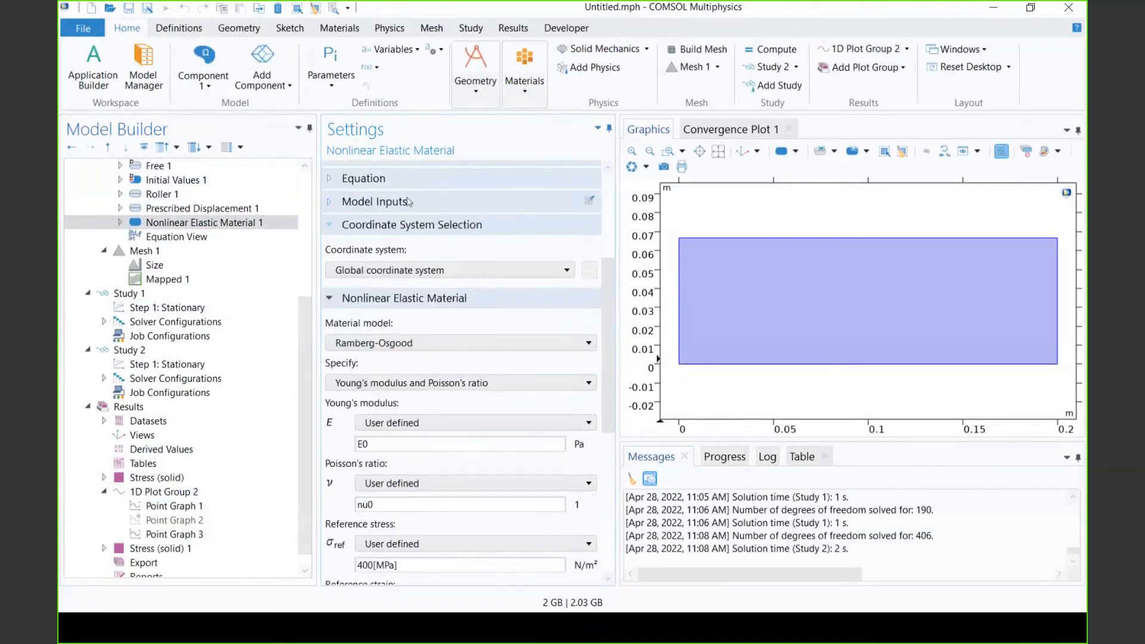
{"action": "left_click", "coordinate": [379, 181]}
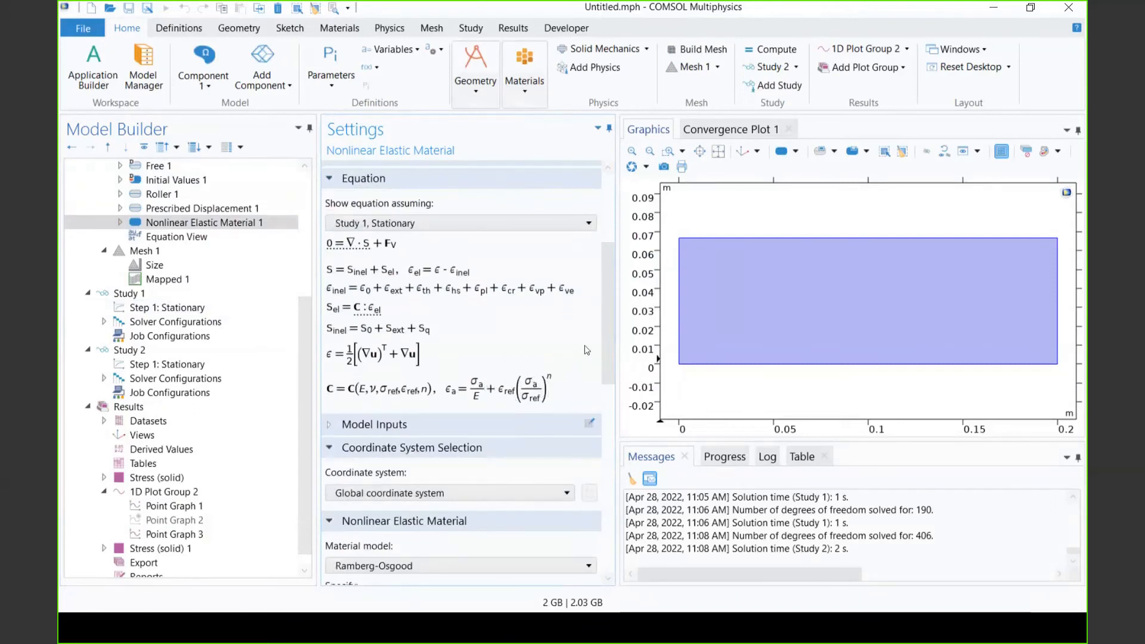
{"action": "scroll", "coordinate": [606, 342], "scroll_direction": "down", "scroll_amount": 3}
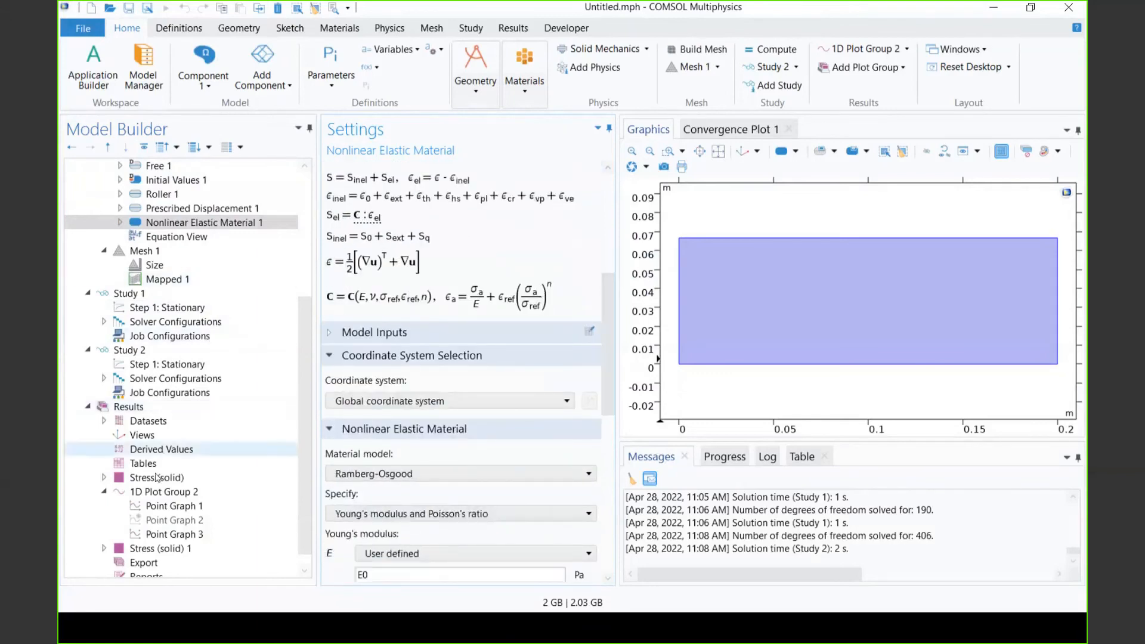
{"action": "left_click", "coordinate": [173, 534]}
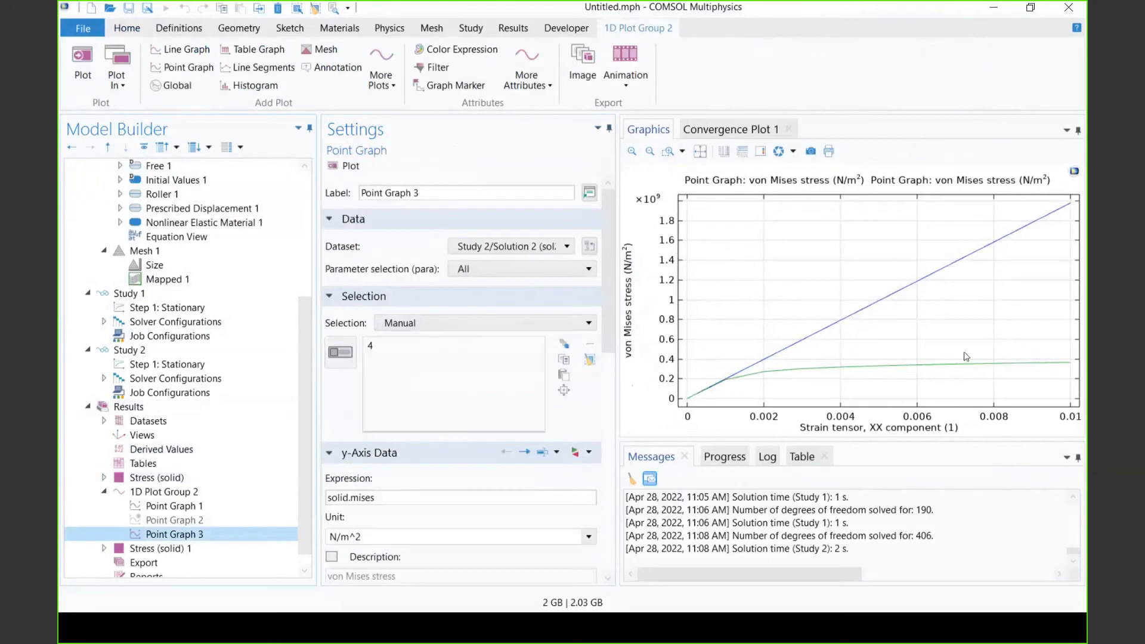
{"action": "scroll", "coordinate": [312, 220], "scroll_direction": "up", "scroll_amount": 5}
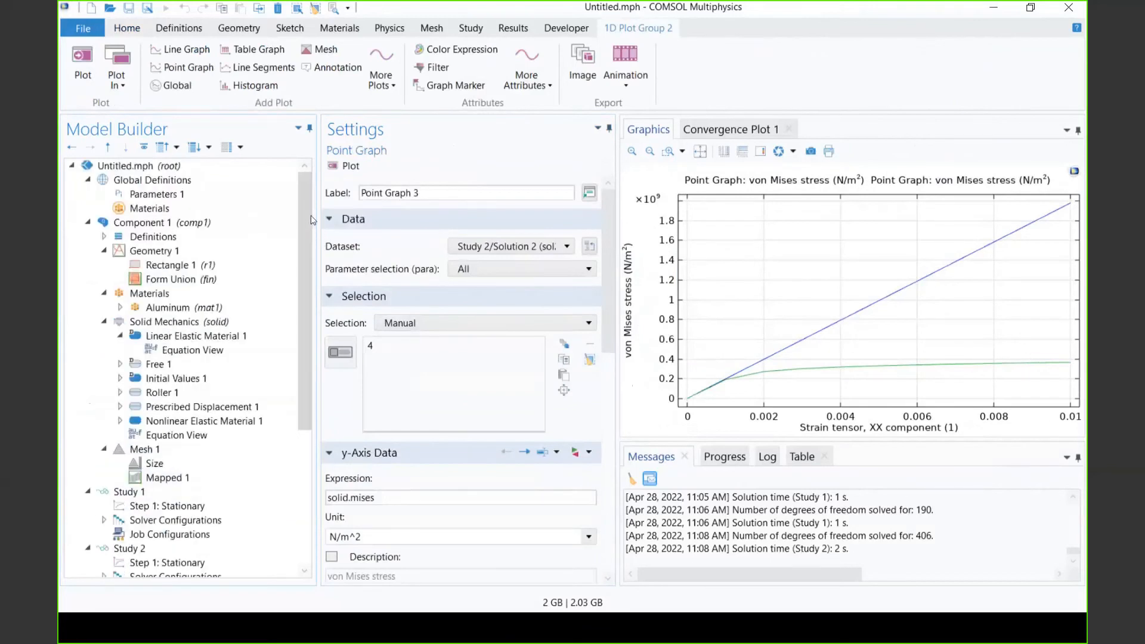